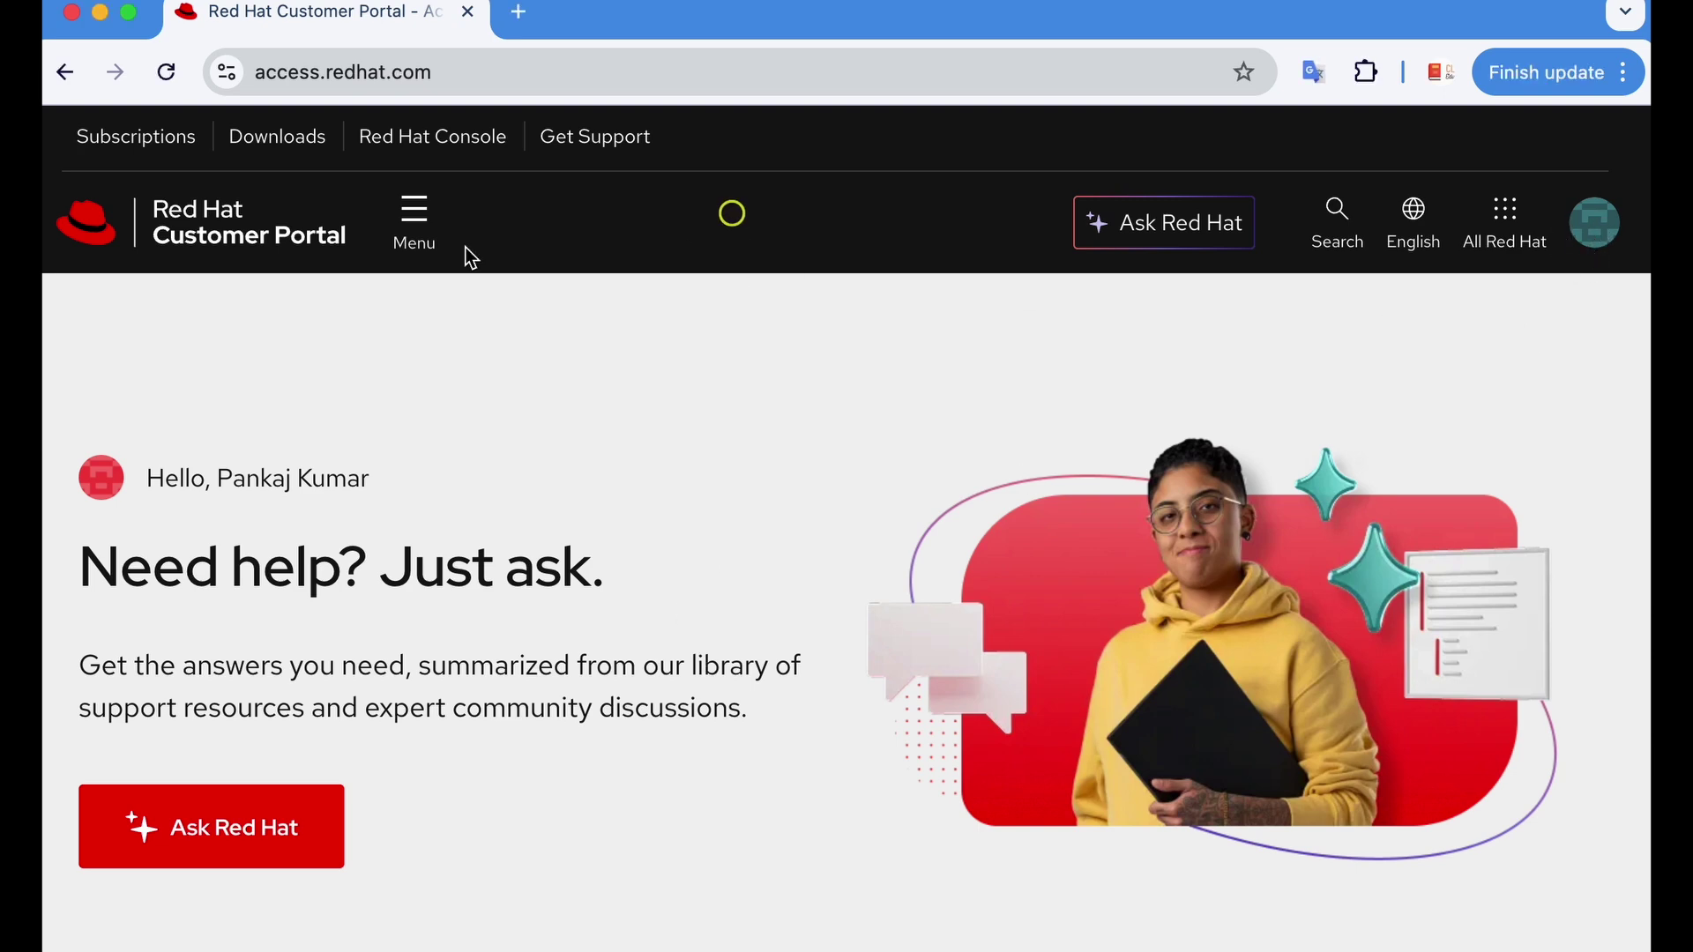
From Product Downloads, choose Download Latest for Red Hat Enterprise Linux.
{"action": "left_click", "coordinate": [278, 137]}
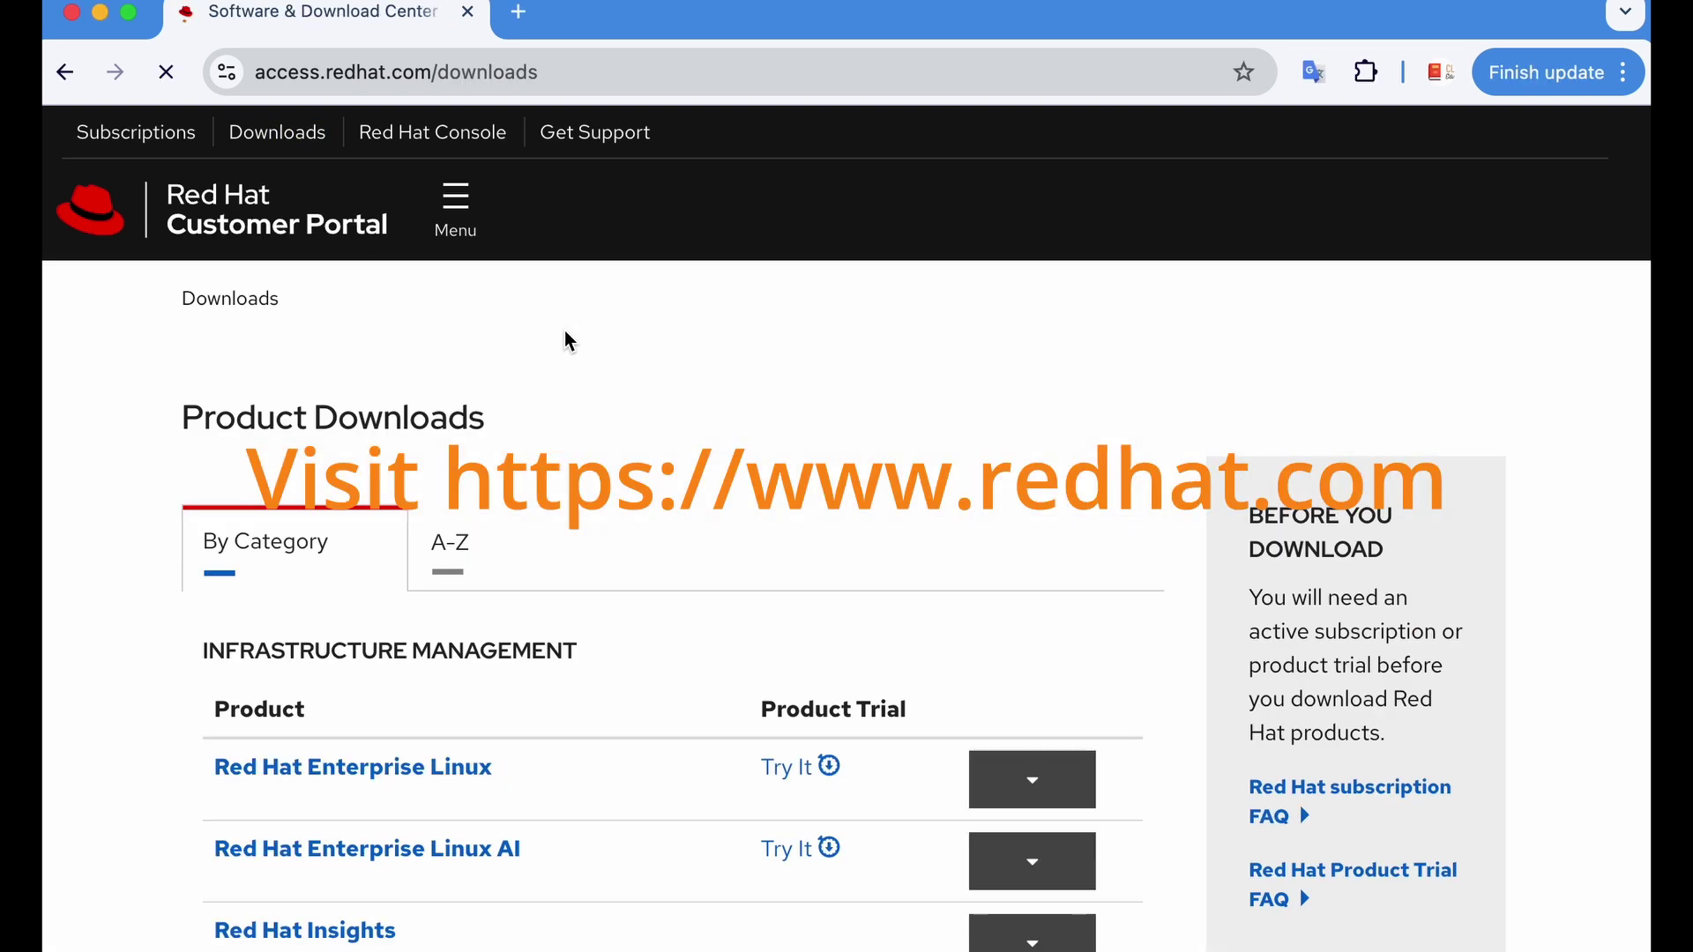
{"action": "scroll", "coordinate": [649, 457], "scroll_direction": "down", "scroll_amount": 2}
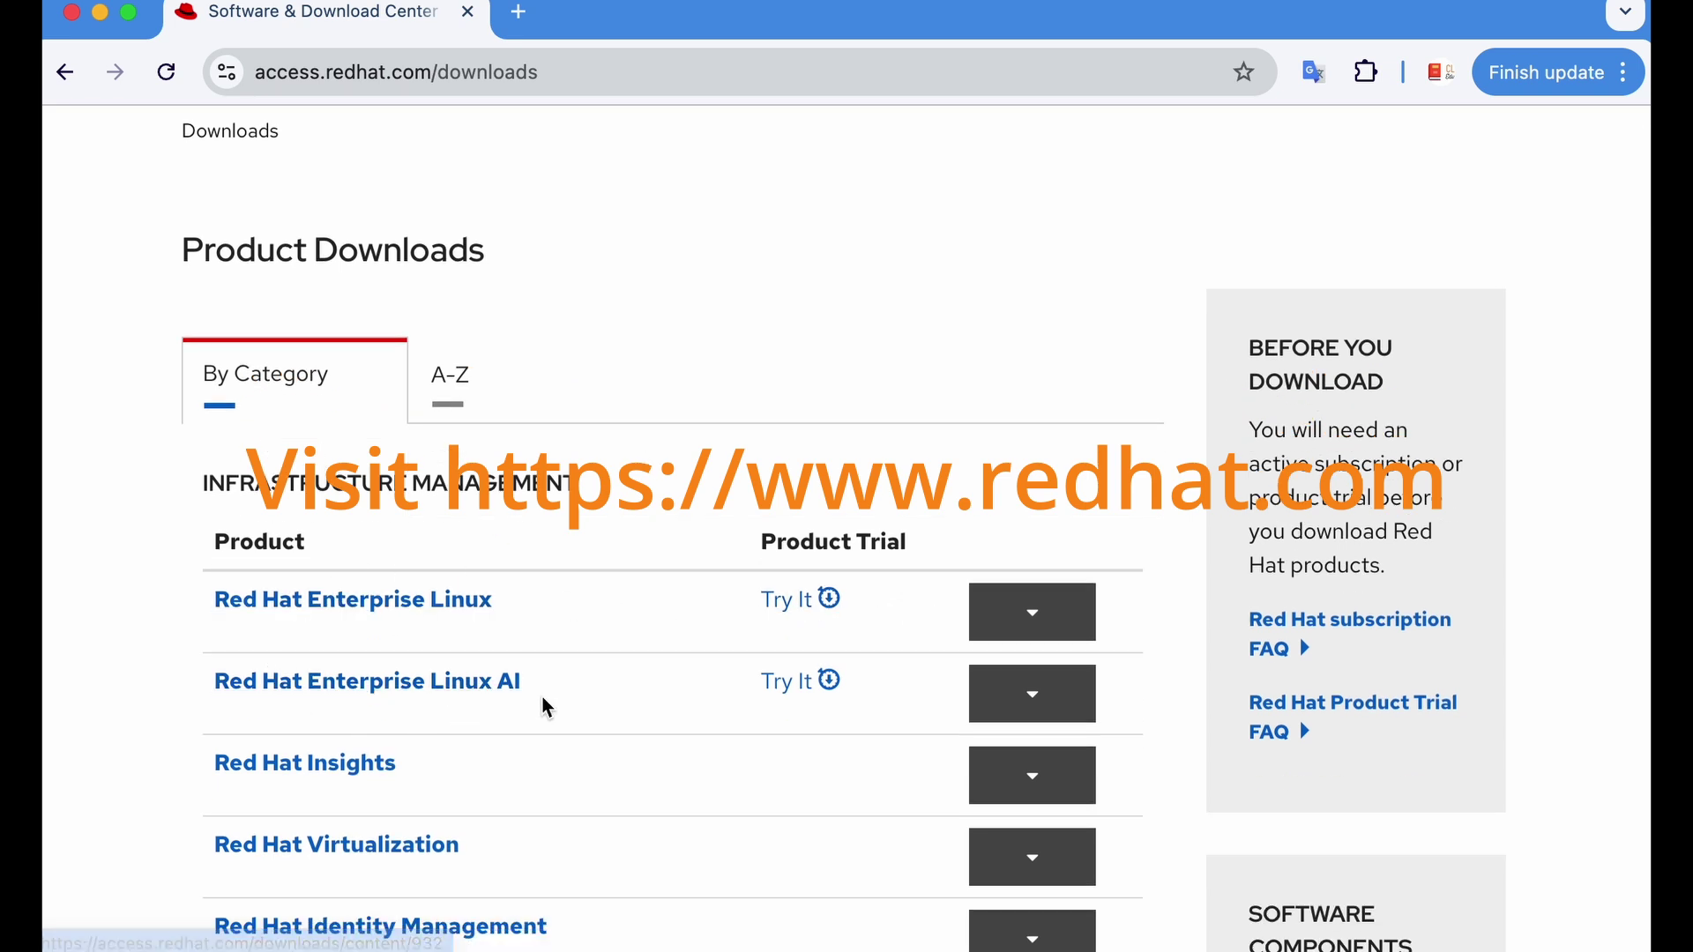
{"action": "scroll", "coordinate": [542, 706], "scroll_direction": "down", "scroll_amount": 3}
{"action": "scroll", "coordinate": [520, 708], "scroll_direction": "down", "scroll_amount": 3}
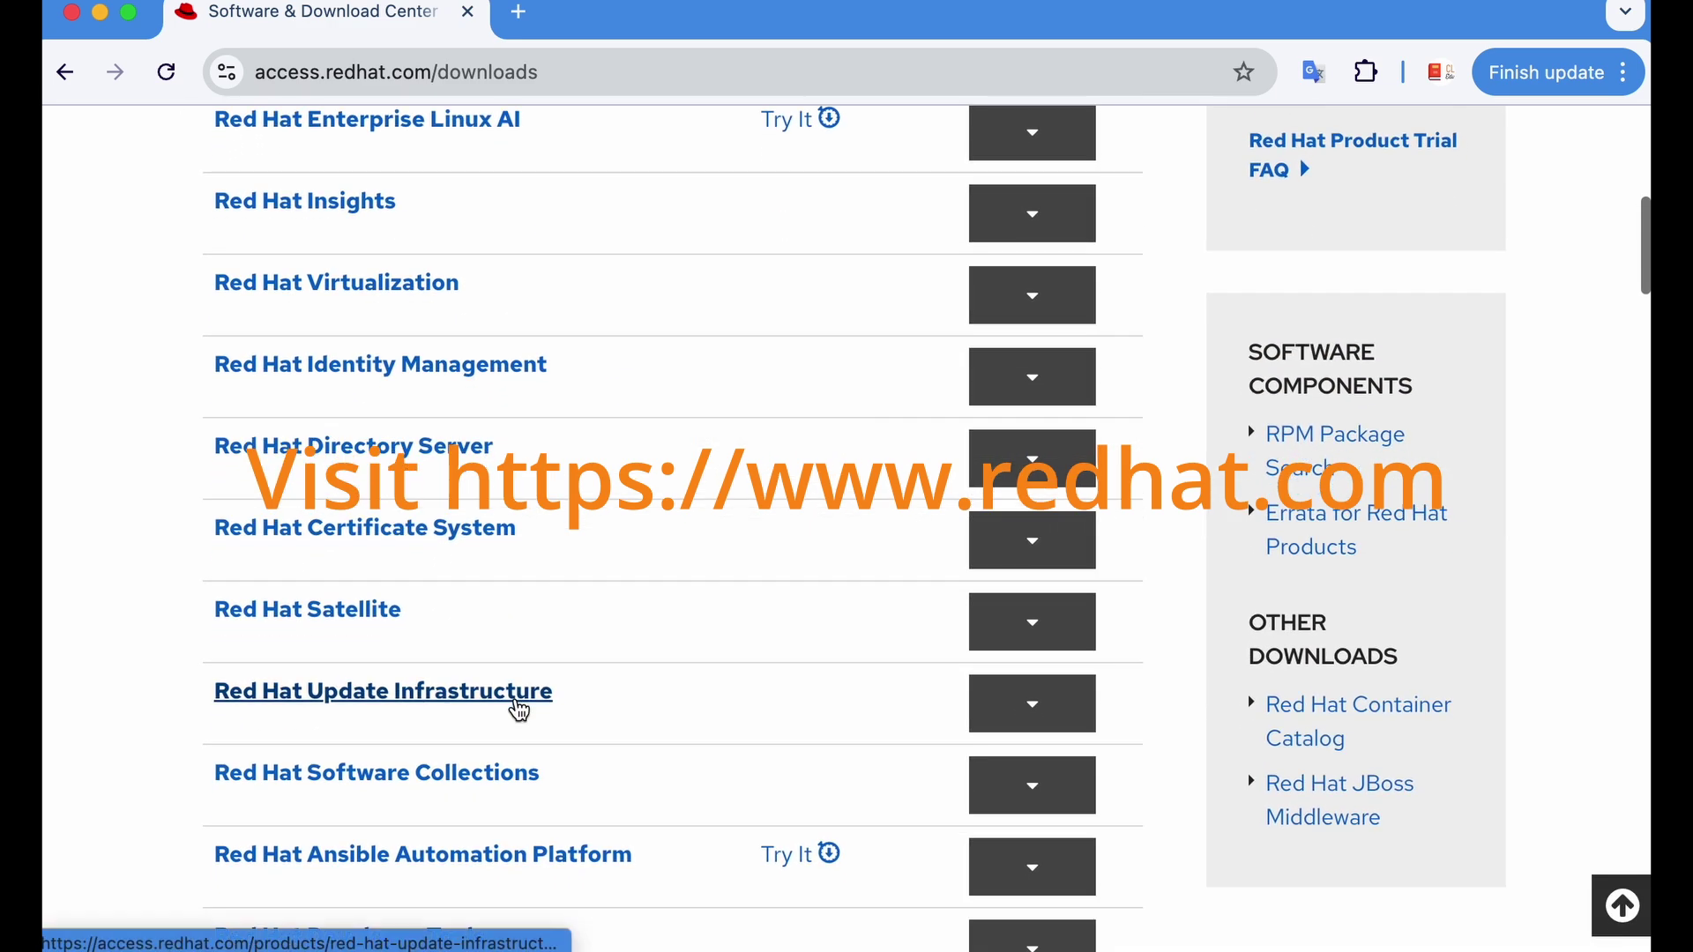
{"action": "scroll", "coordinate": [521, 708], "scroll_direction": "down", "scroll_amount": 2}
{"action": "scroll", "coordinate": [518, 710], "scroll_direction": "up", "scroll_amount": 5}
{"action": "scroll", "coordinate": [519, 710], "scroll_direction": "up", "scroll_amount": 2}
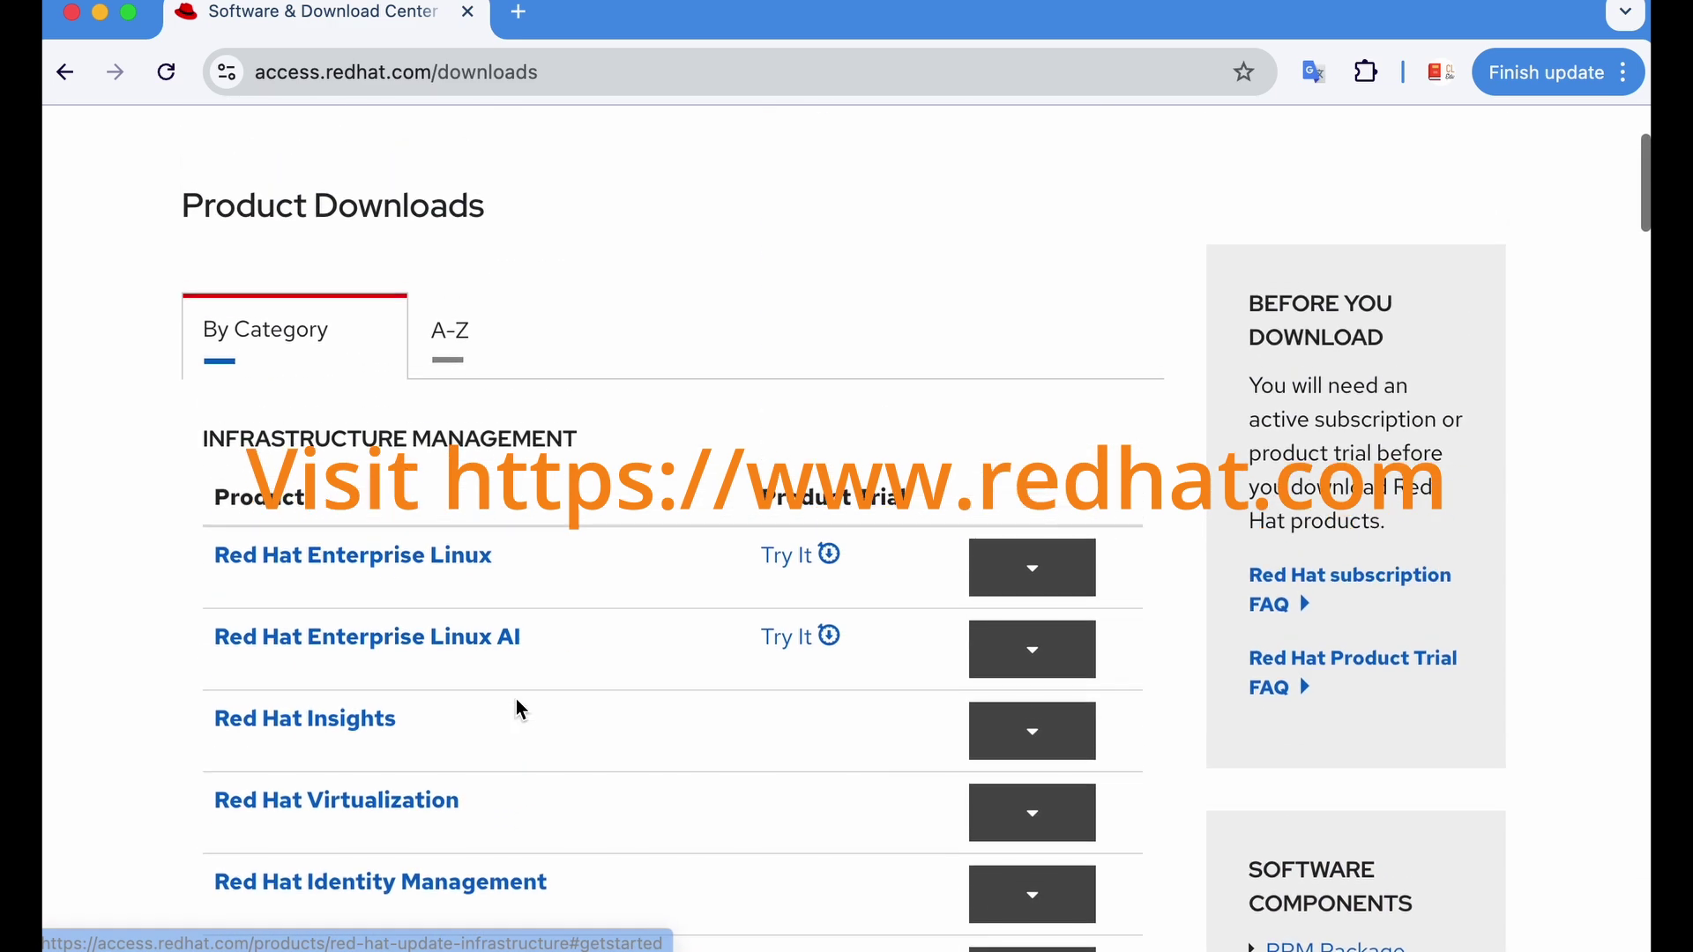
{"action": "left_click", "coordinate": [1043, 572]}
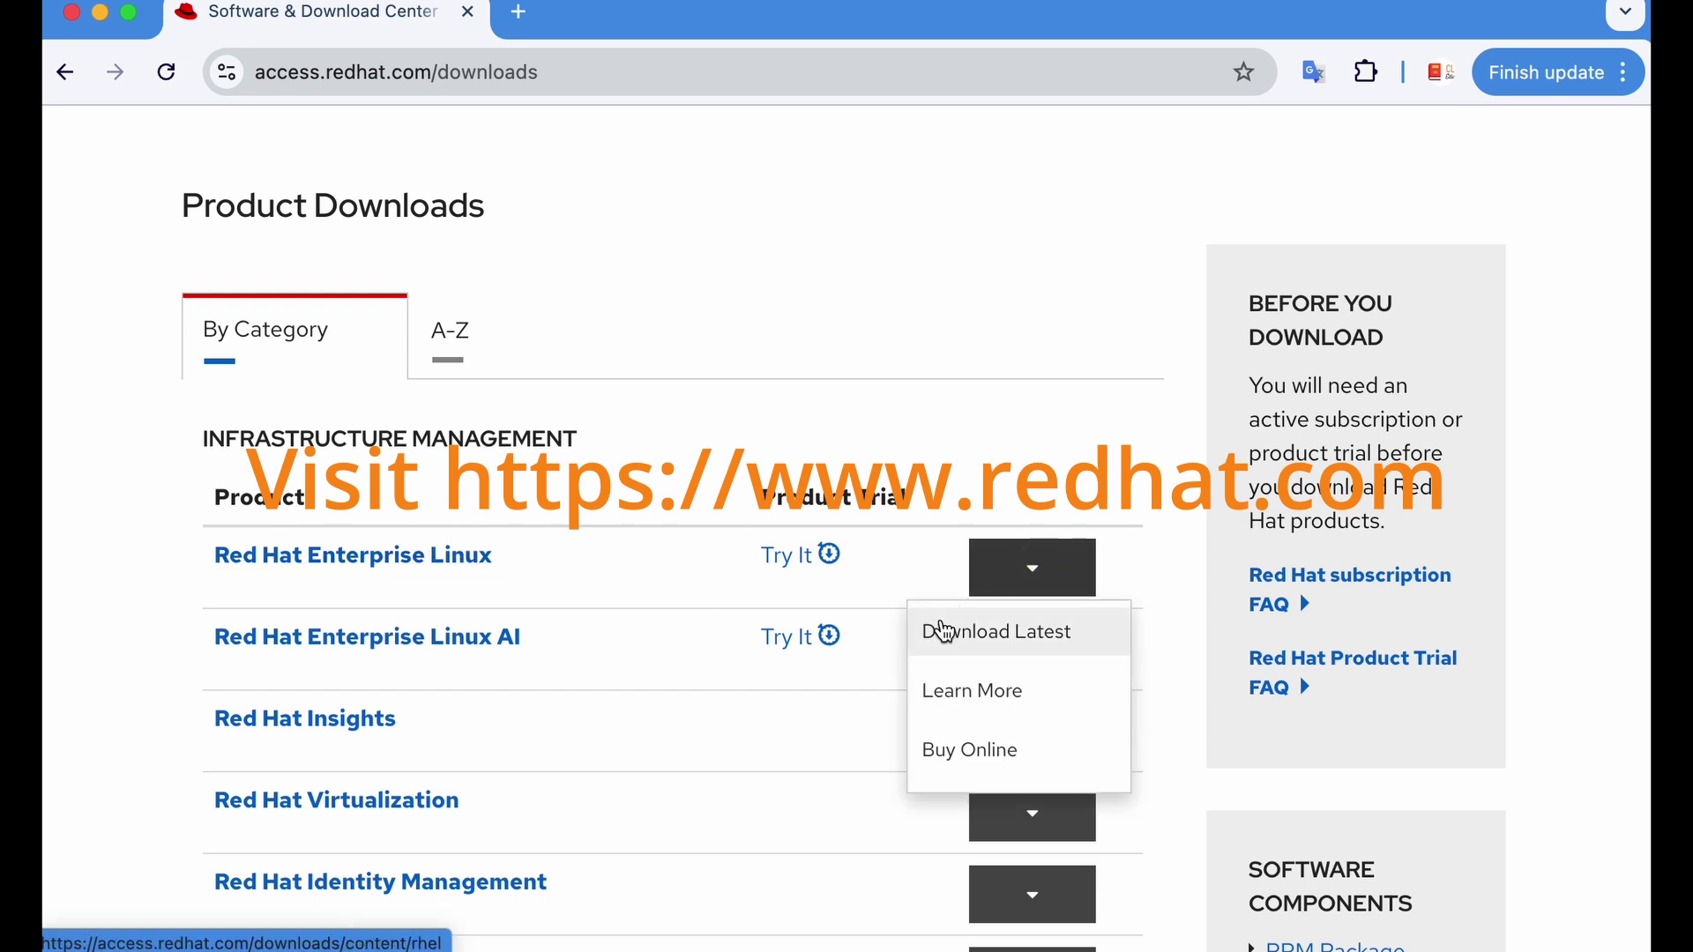
{"action": "left_click", "coordinate": [974, 635]}
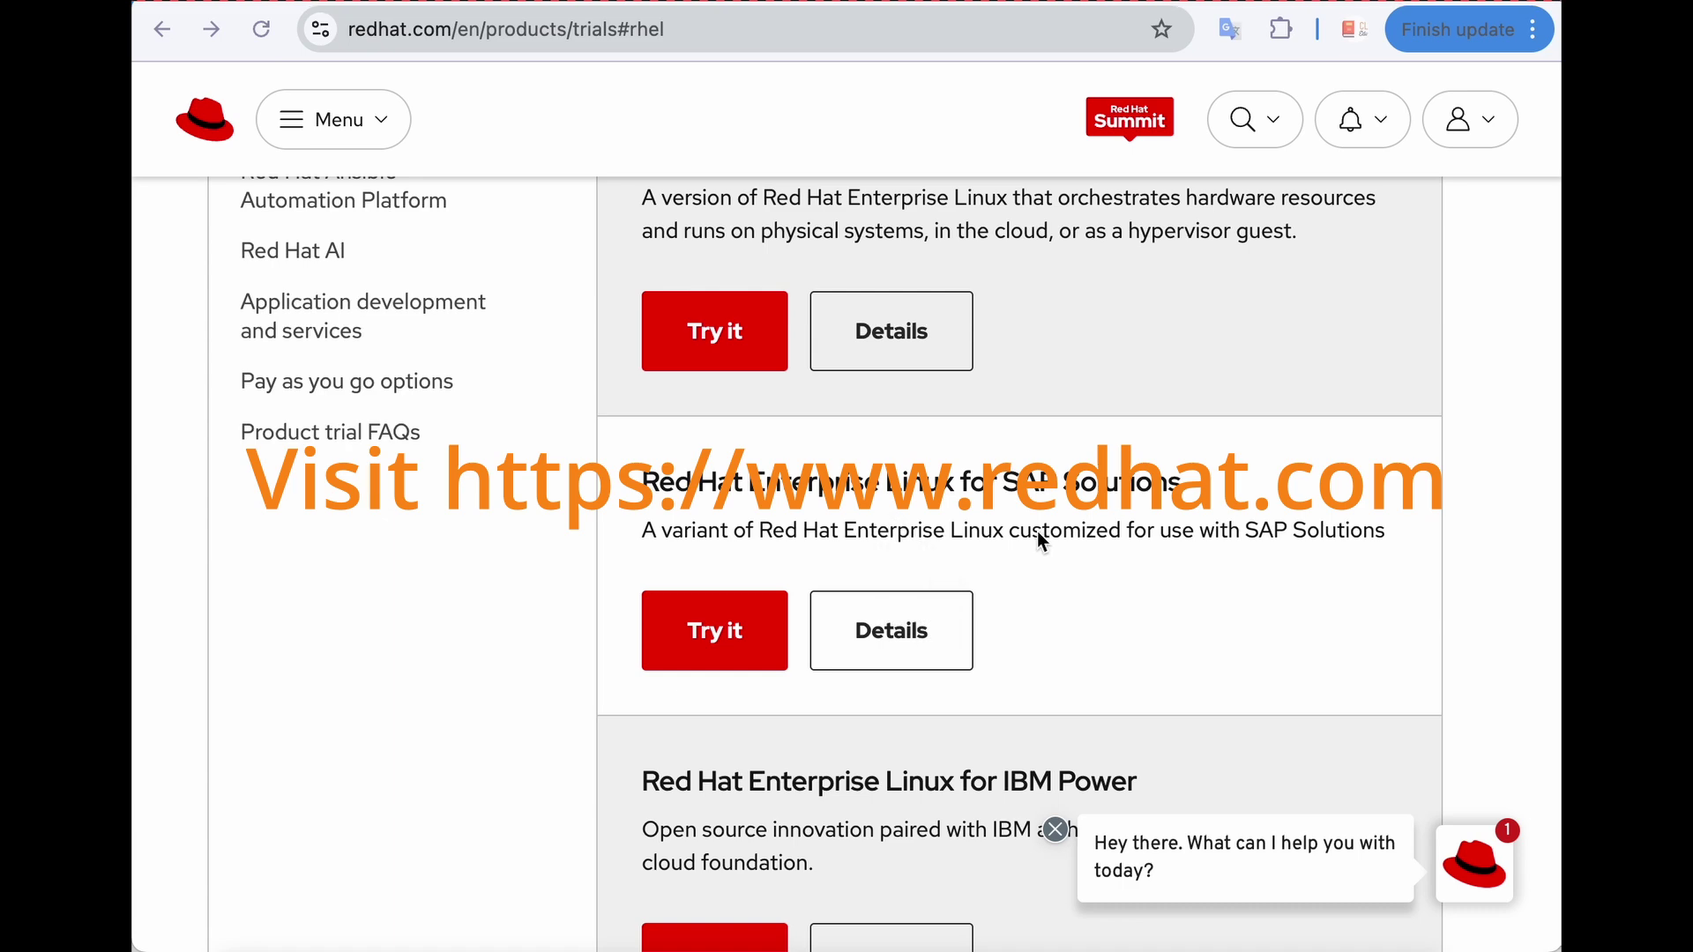
Open the Red Hat Enterprise Linux for ARM 64 trial details and proceed with Try it.
{"action": "scroll", "coordinate": [1039, 532], "scroll_direction": "down", "scroll_amount": 3}
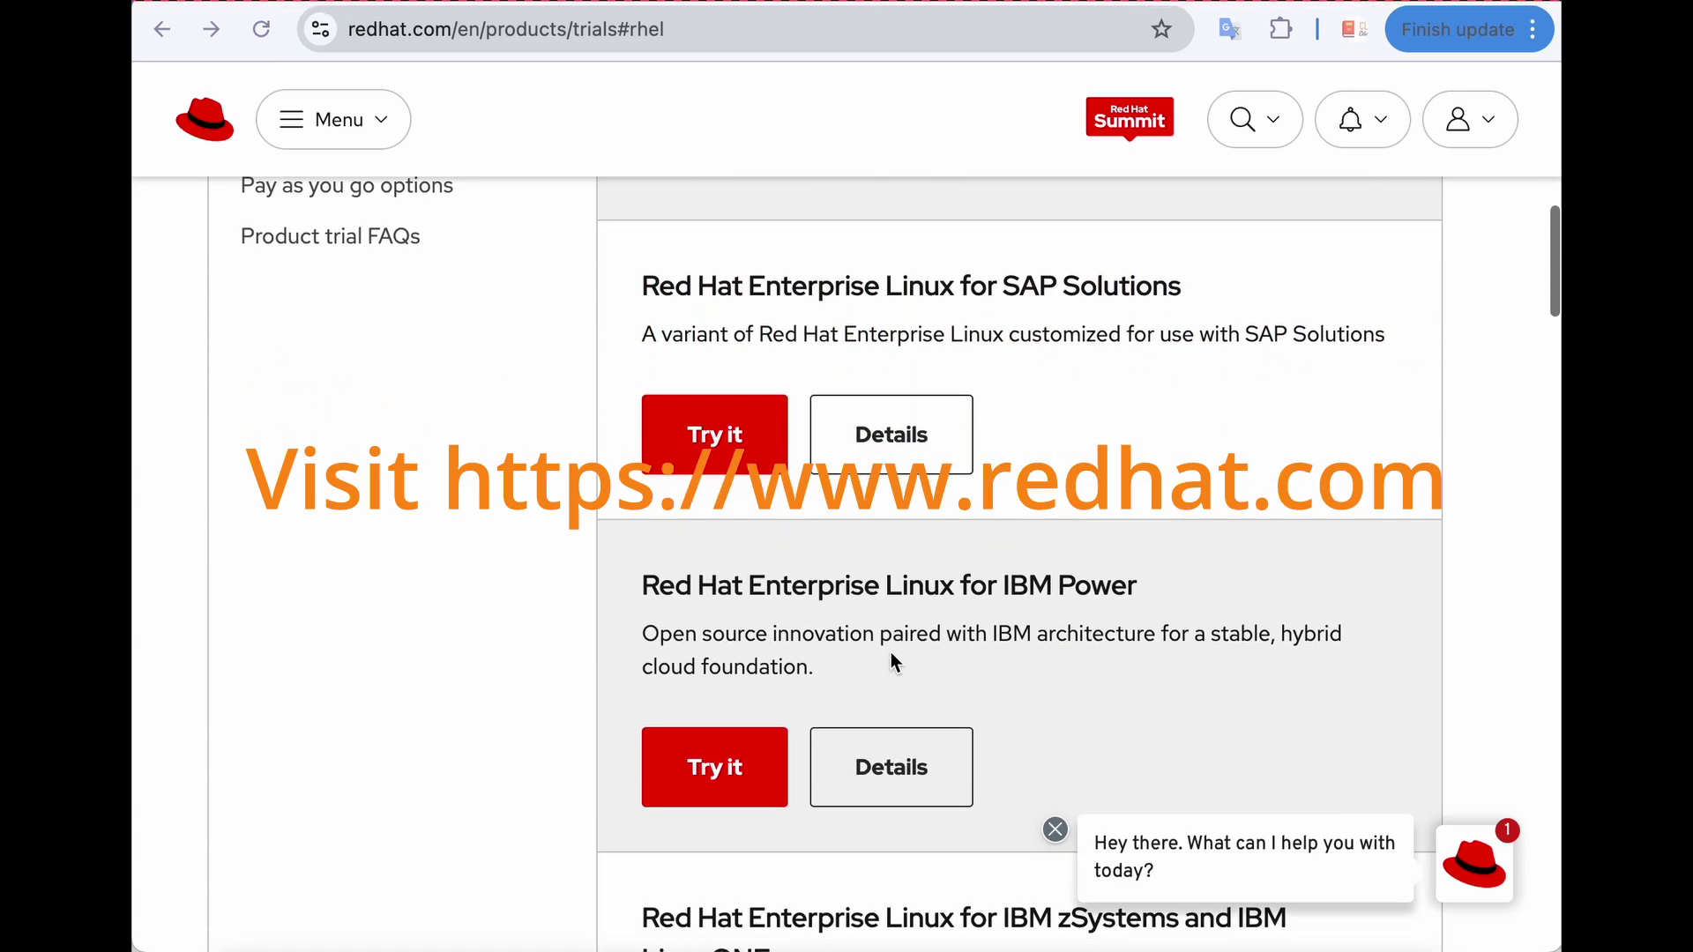
{"action": "scroll", "coordinate": [942, 641], "scroll_direction": "down", "scroll_amount": 3}
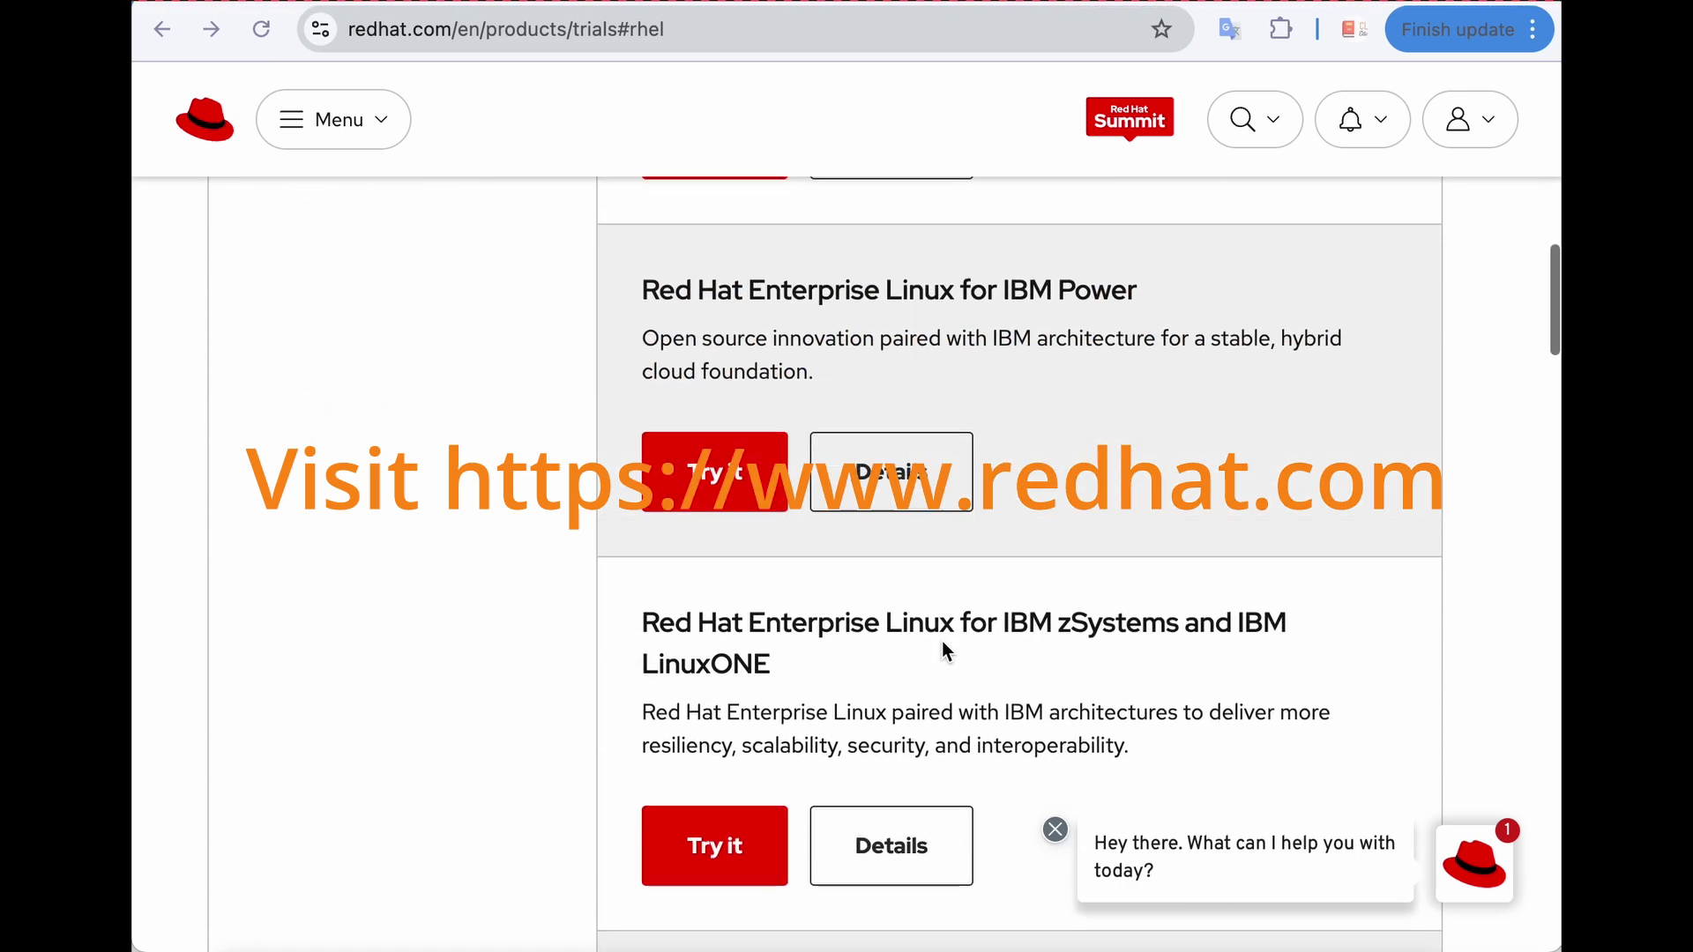
{"action": "scroll", "coordinate": [942, 642], "scroll_direction": "up", "scroll_amount": 2}
{"action": "scroll", "coordinate": [942, 642], "scroll_direction": "up", "scroll_amount": 8}
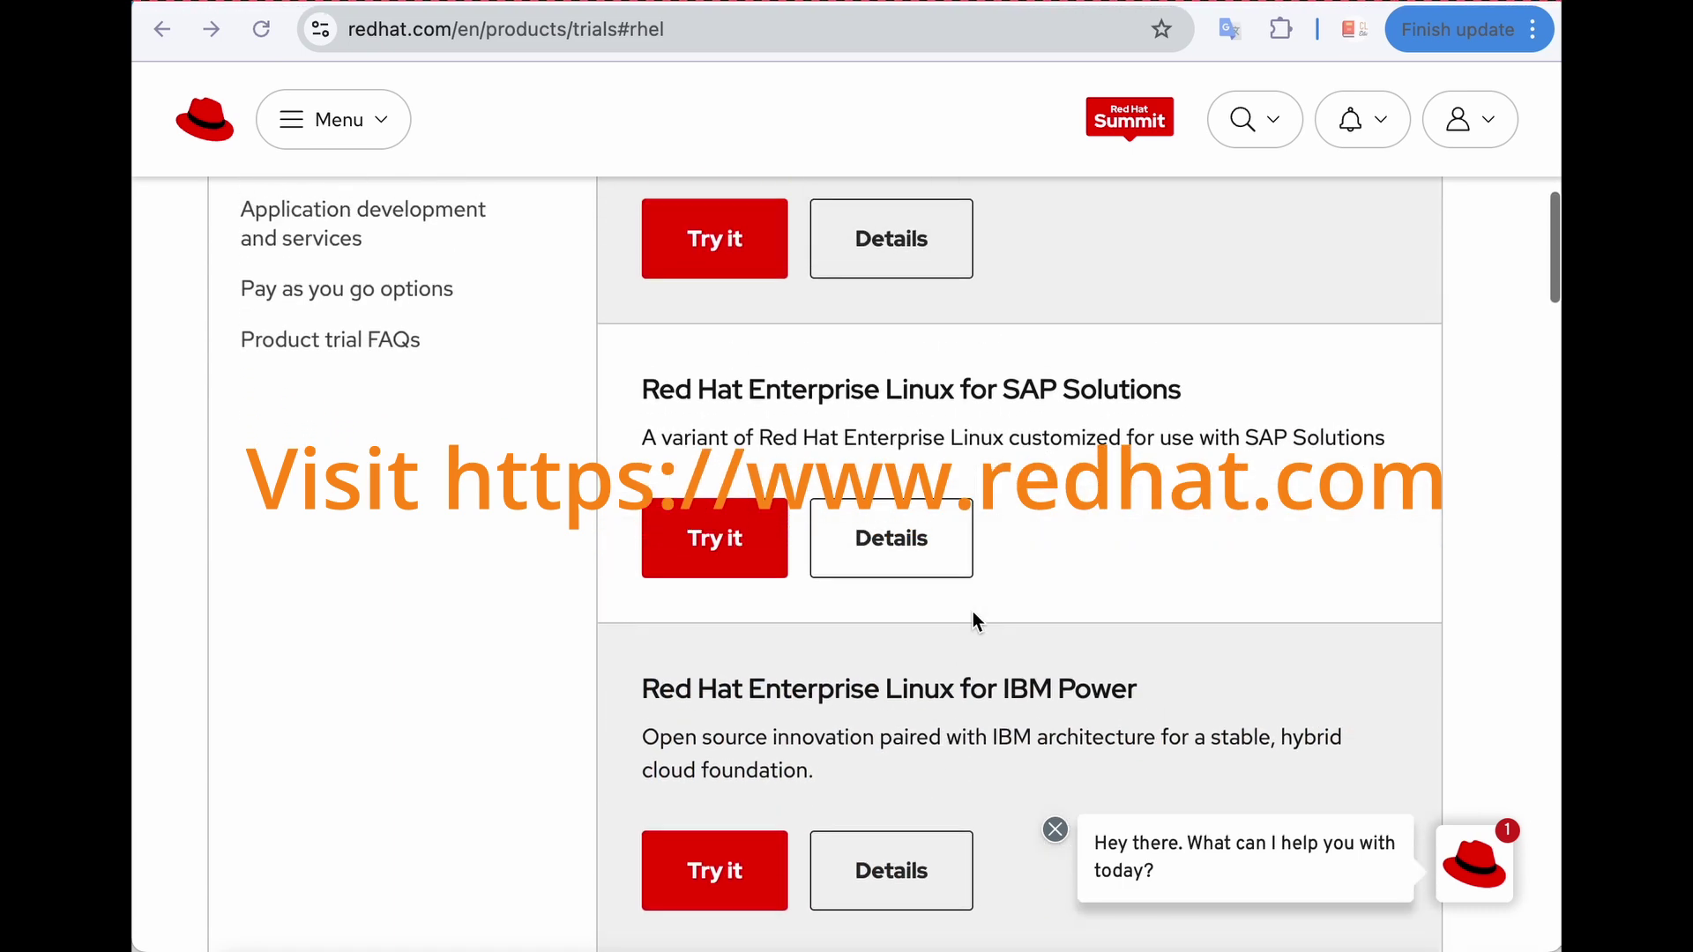
{"action": "scroll", "coordinate": [1093, 483], "scroll_direction": "down", "scroll_amount": 13}
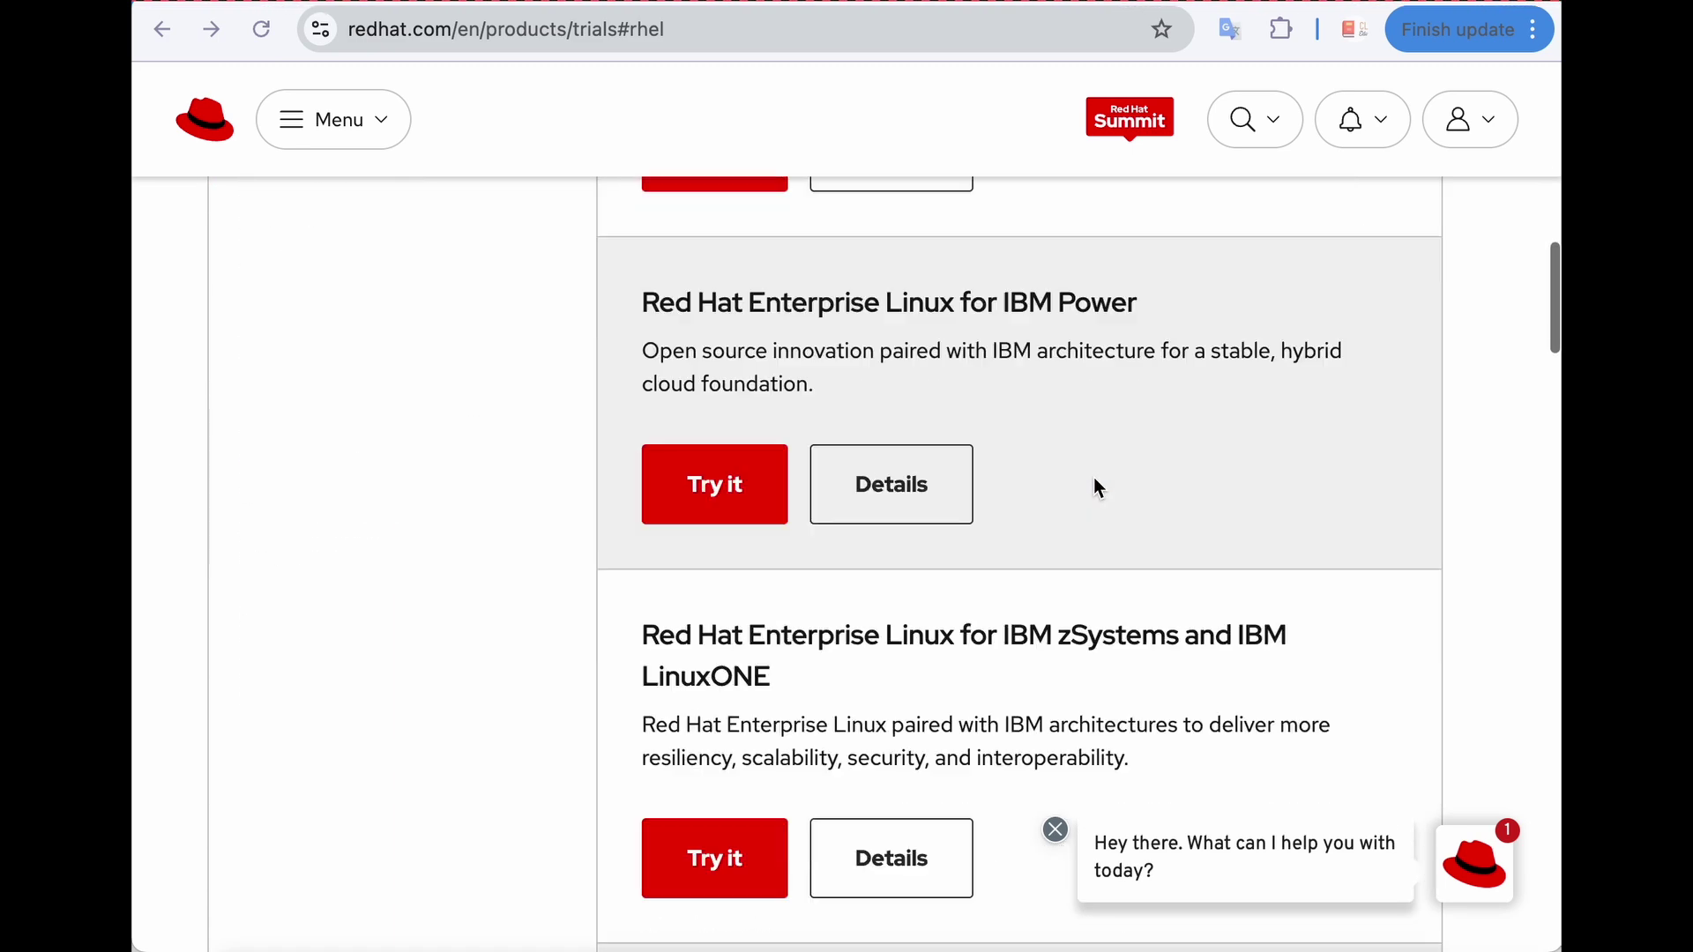
{"action": "scroll", "coordinate": [677, 503], "scroll_direction": "down", "scroll_amount": 1}
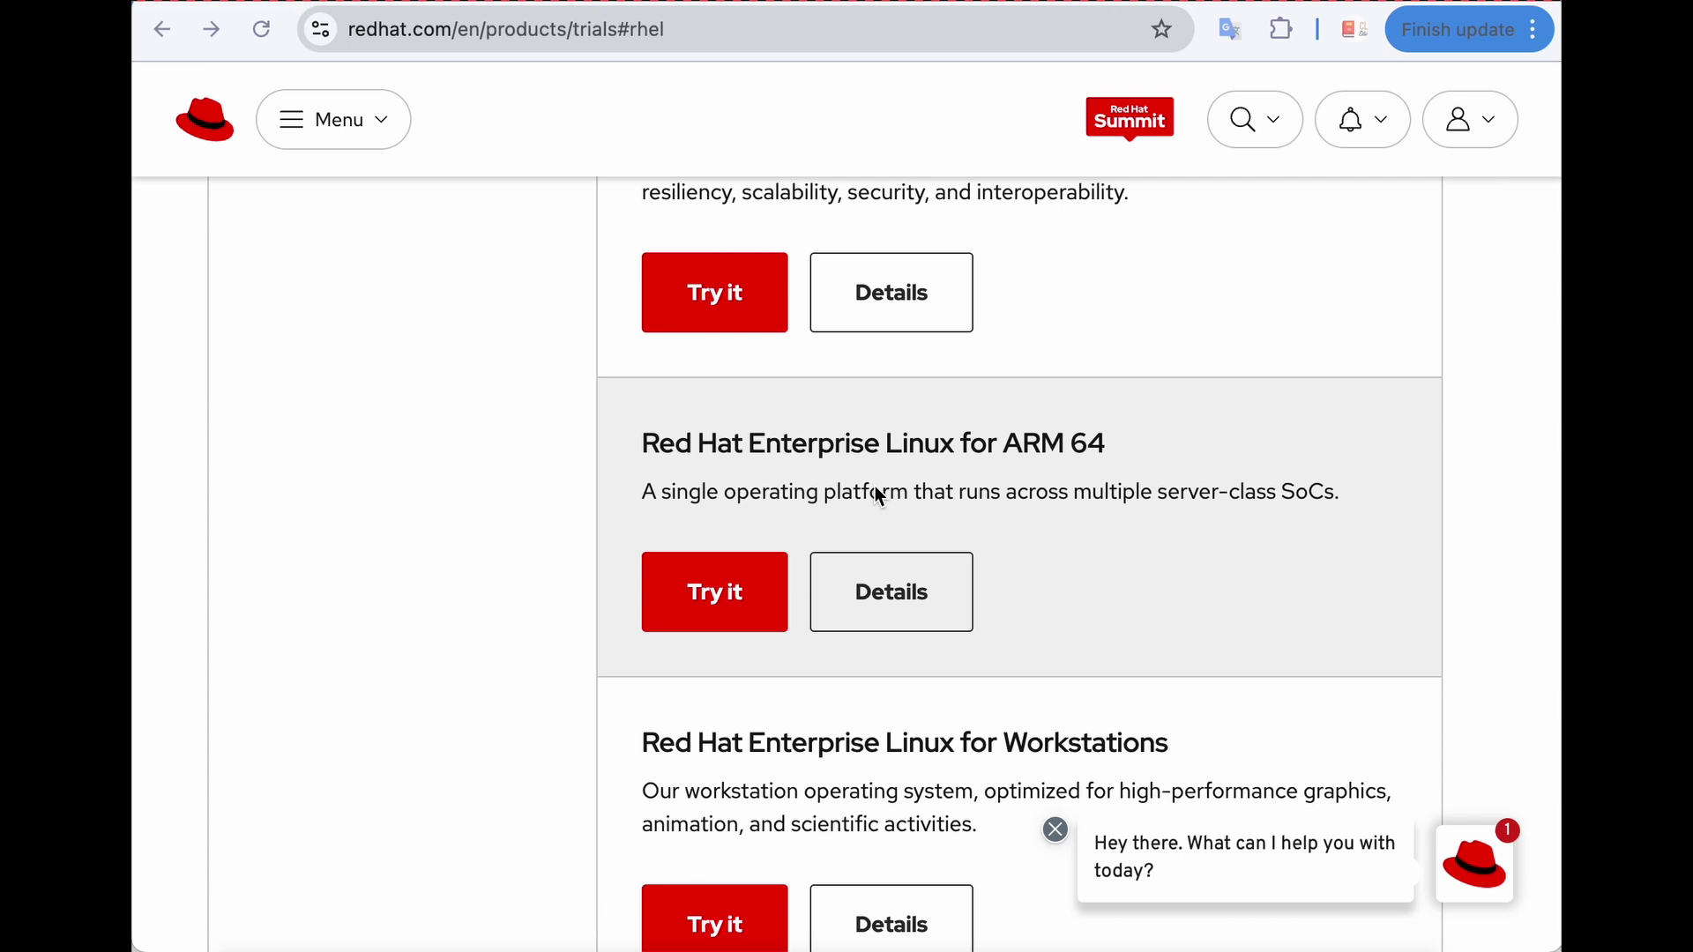
{"action": "left_click", "coordinate": [902, 592]}
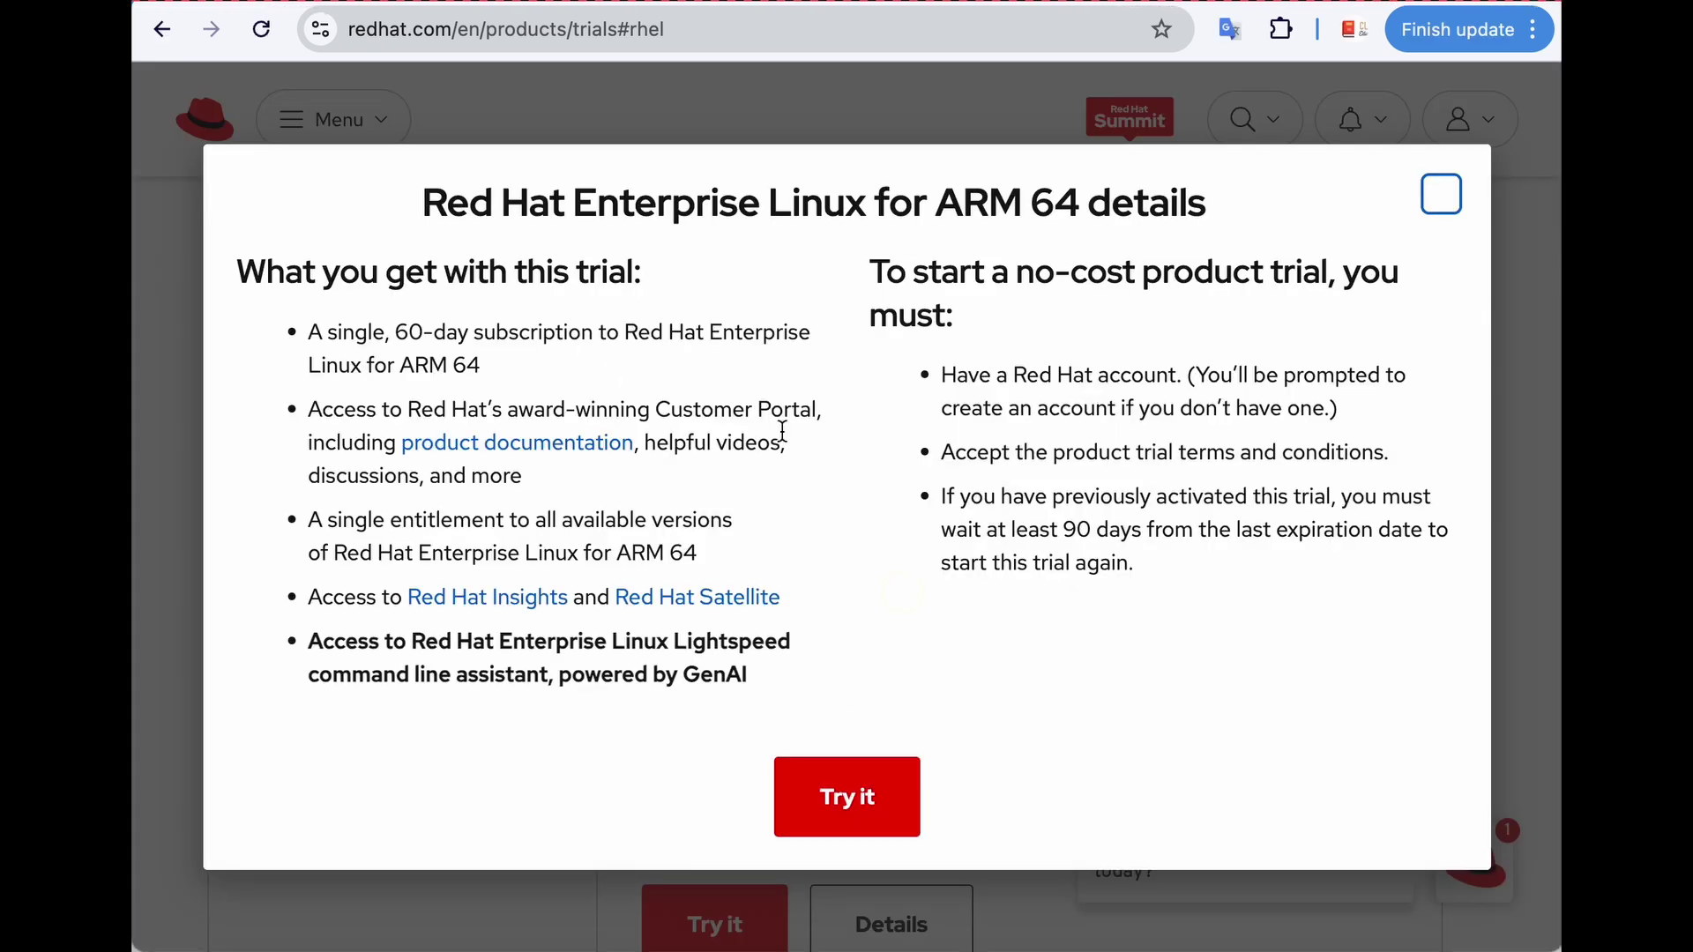
{"action": "left_click_drag", "start_coordinate": [354, 331], "coordinate": [543, 334]}
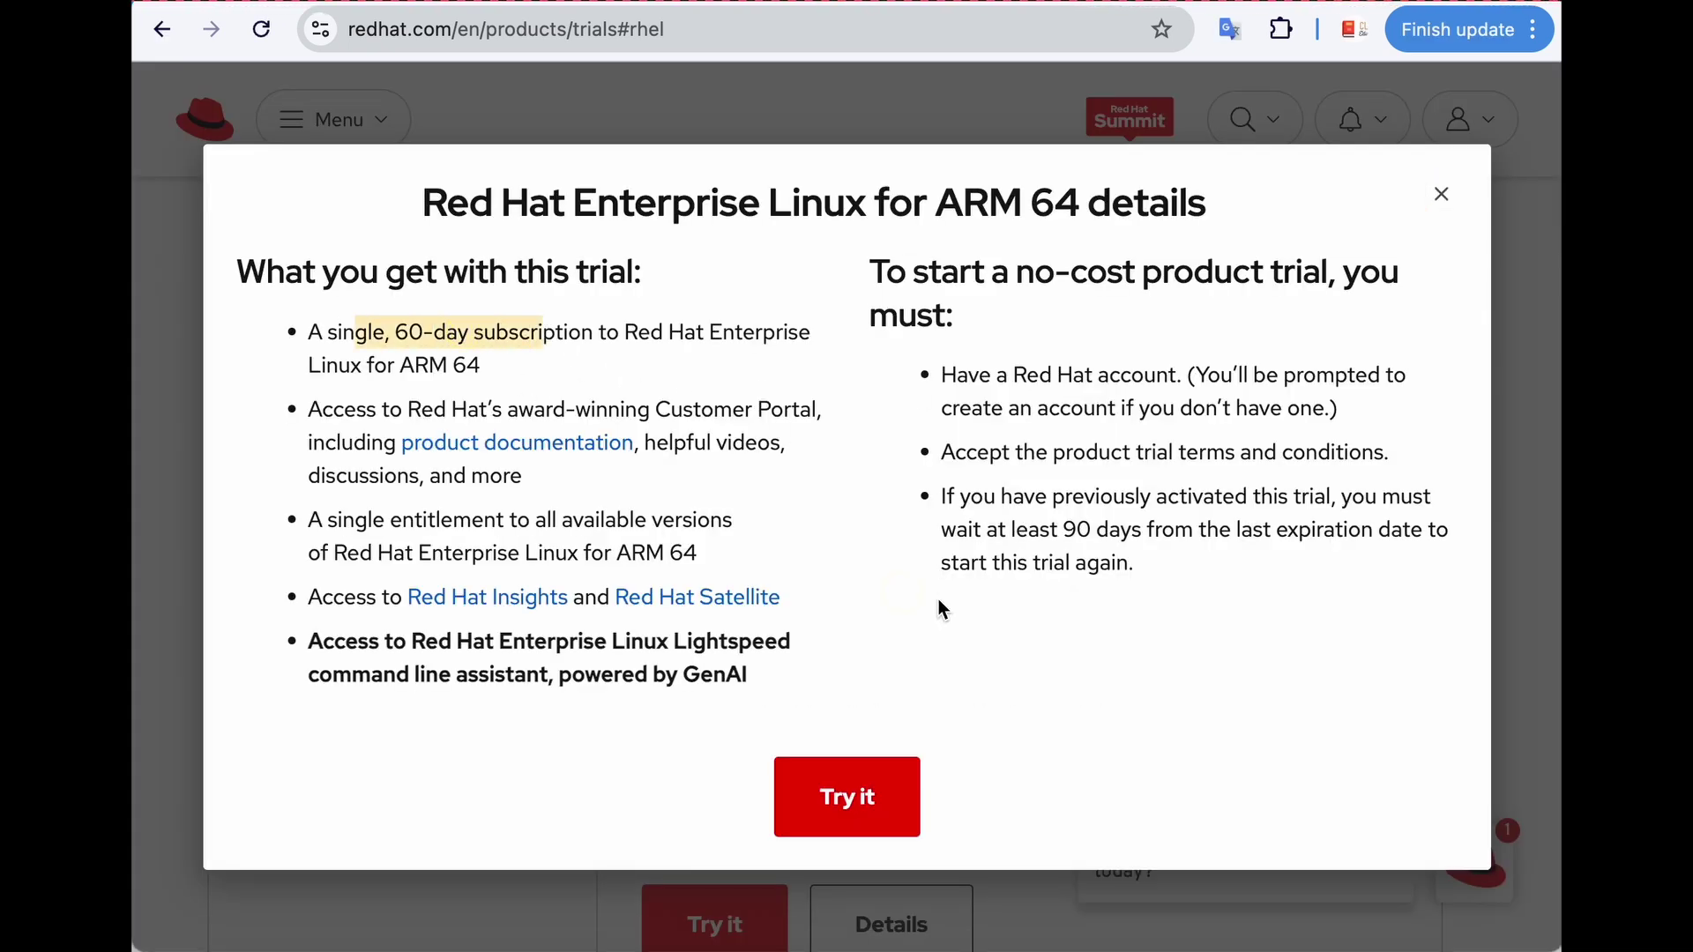
{"action": "key", "text": "Return"}
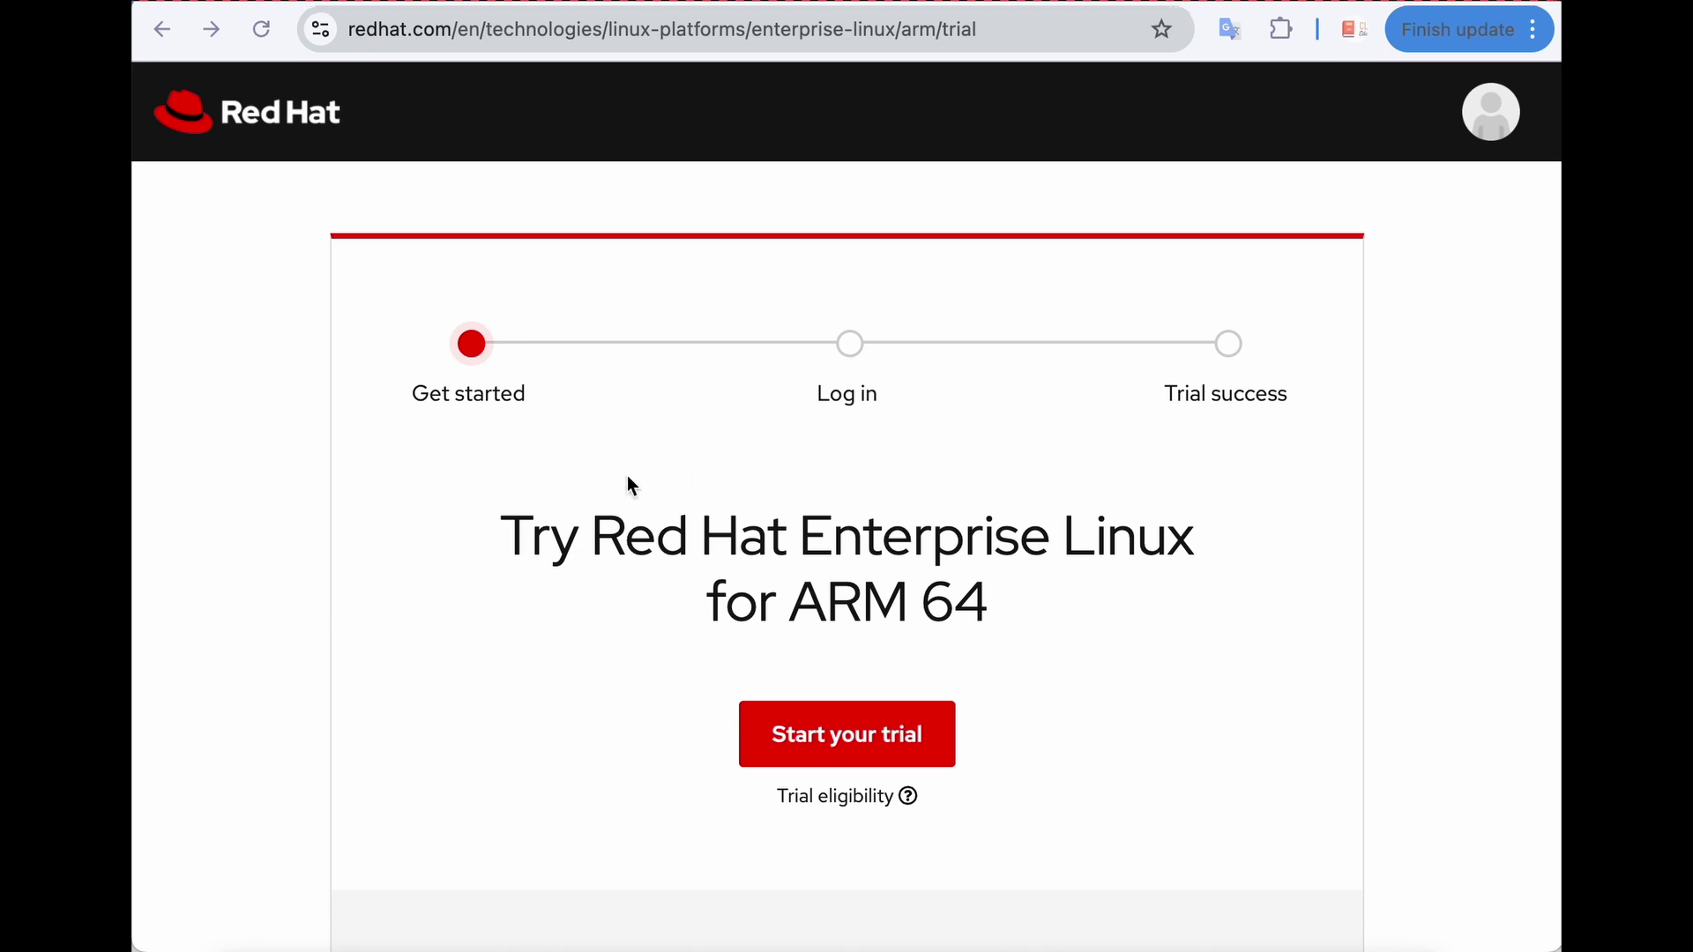
Start the ARM 64 product trial and dismiss the feedback survey.
{"action": "left_click", "coordinate": [844, 733]}
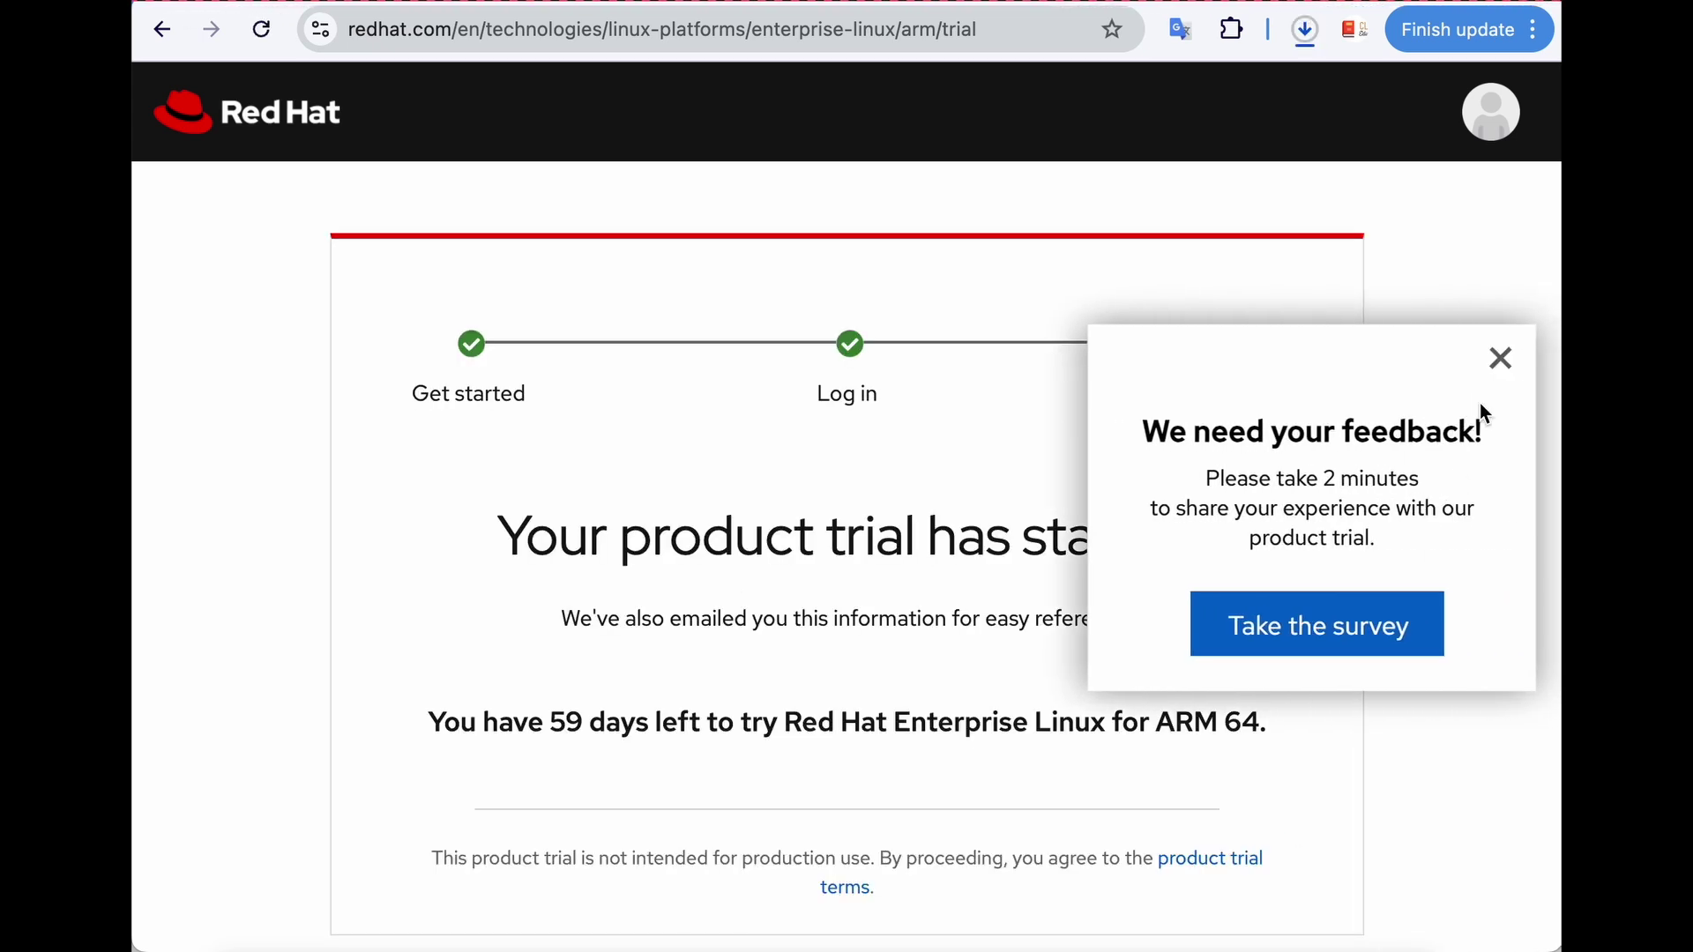
{"action": "left_click", "coordinate": [1501, 360]}
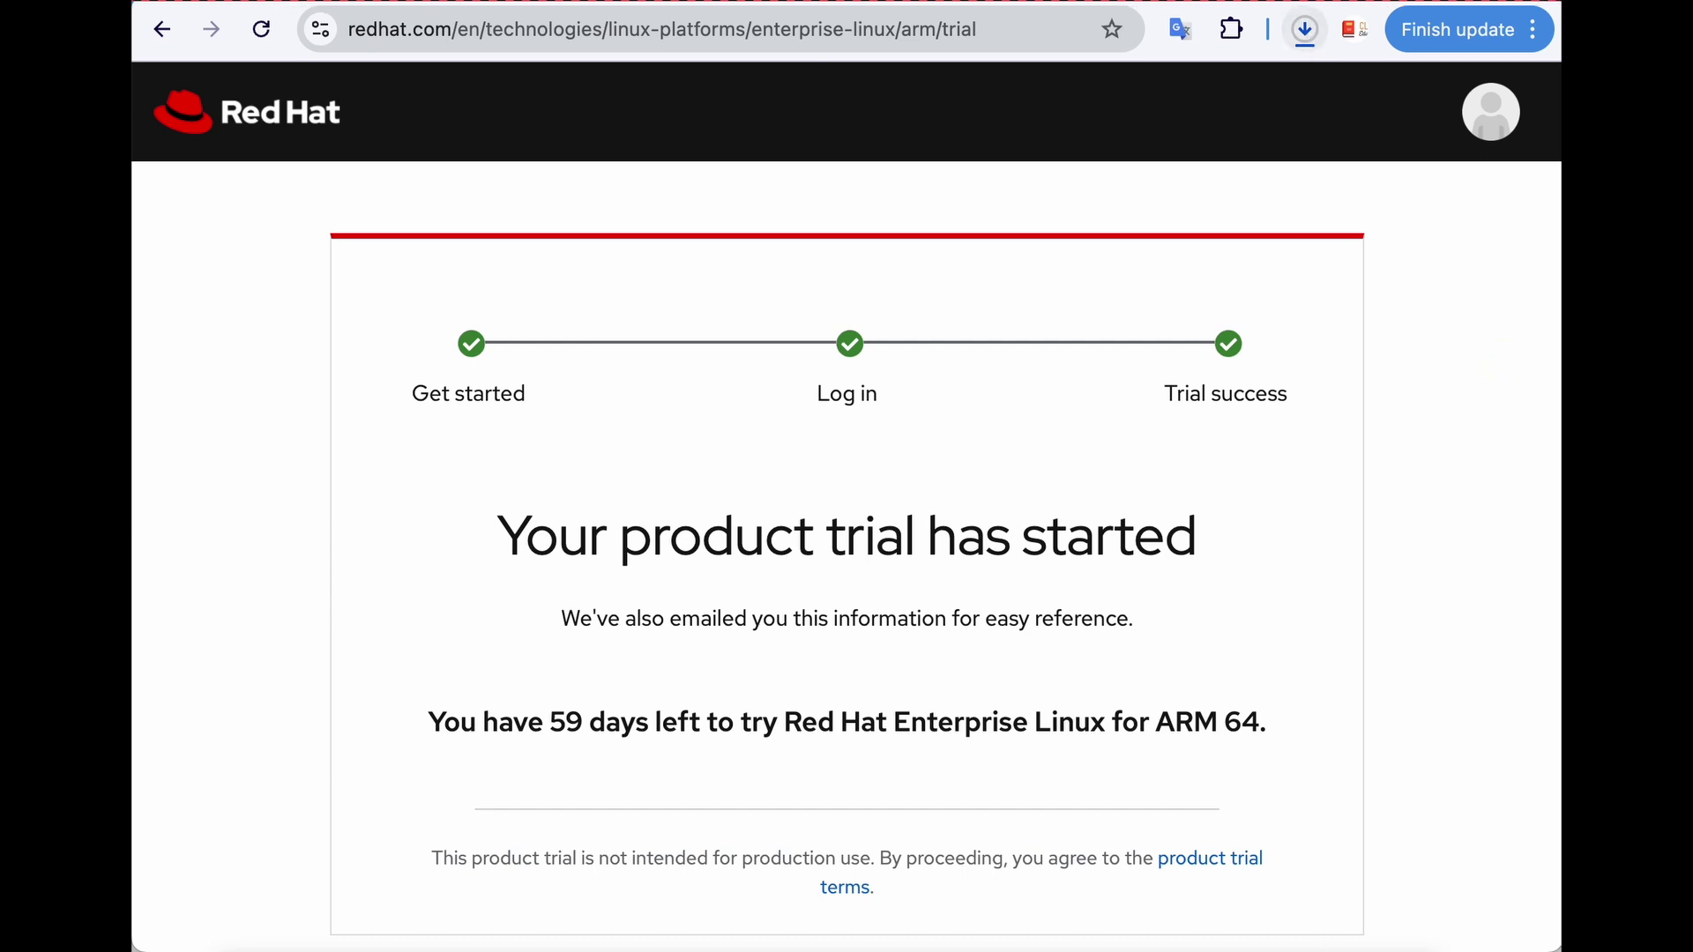
{"action": "key", "text": "super+Tab"}
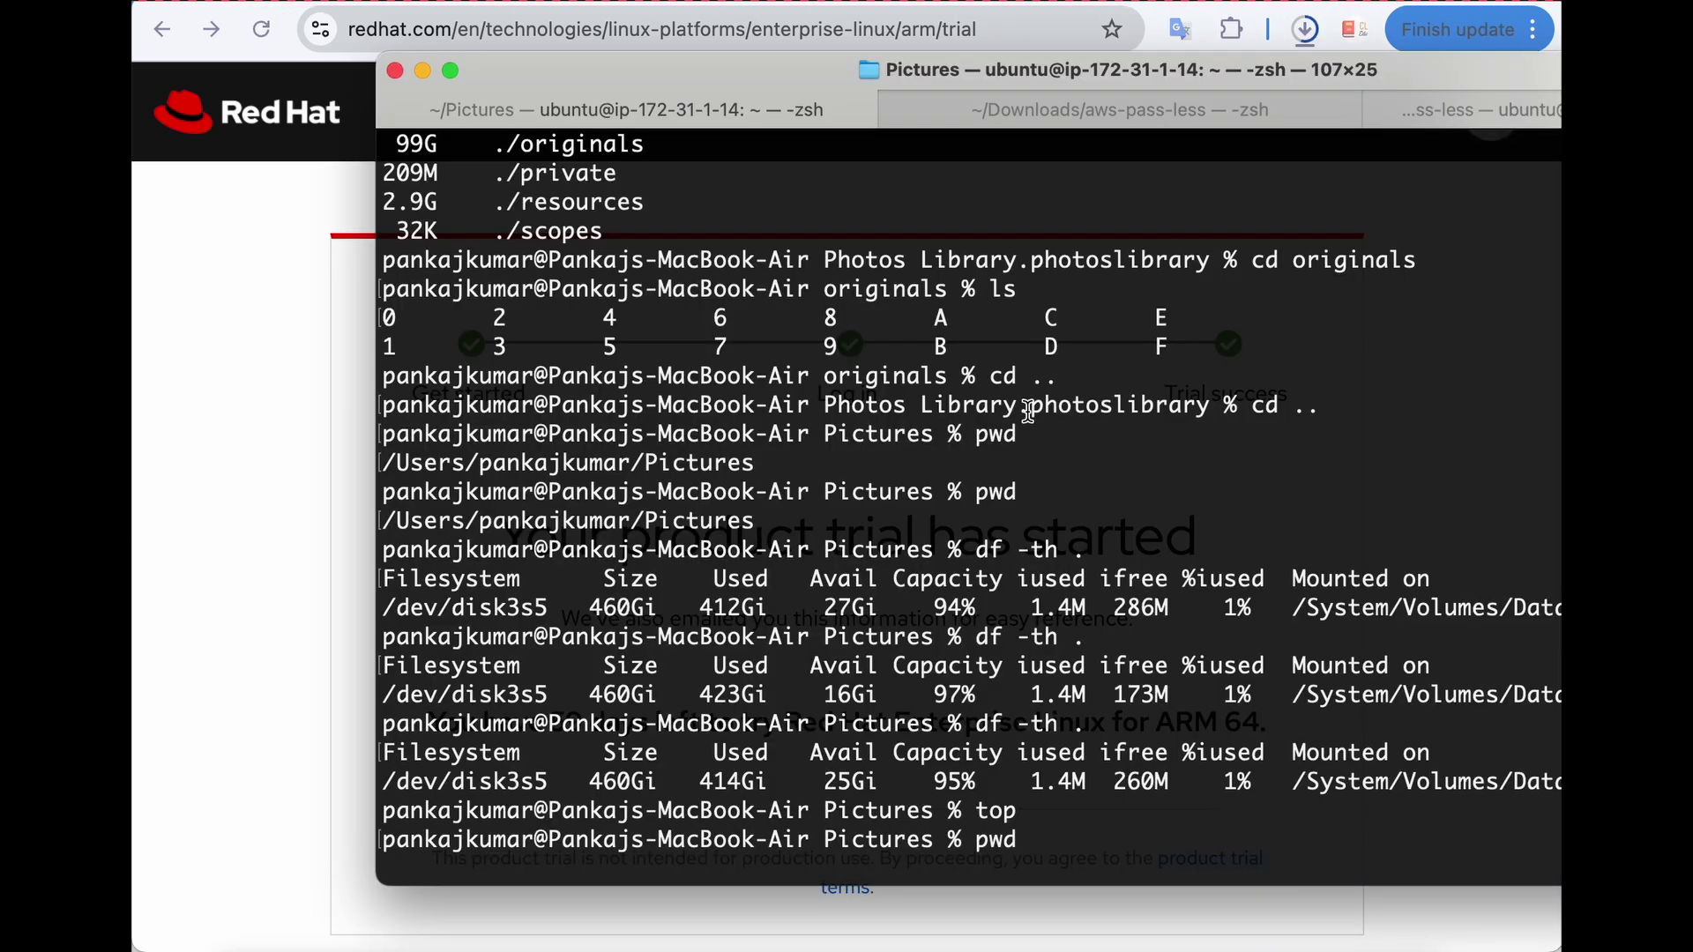
{"action": "key", "text": "super+Tab"}
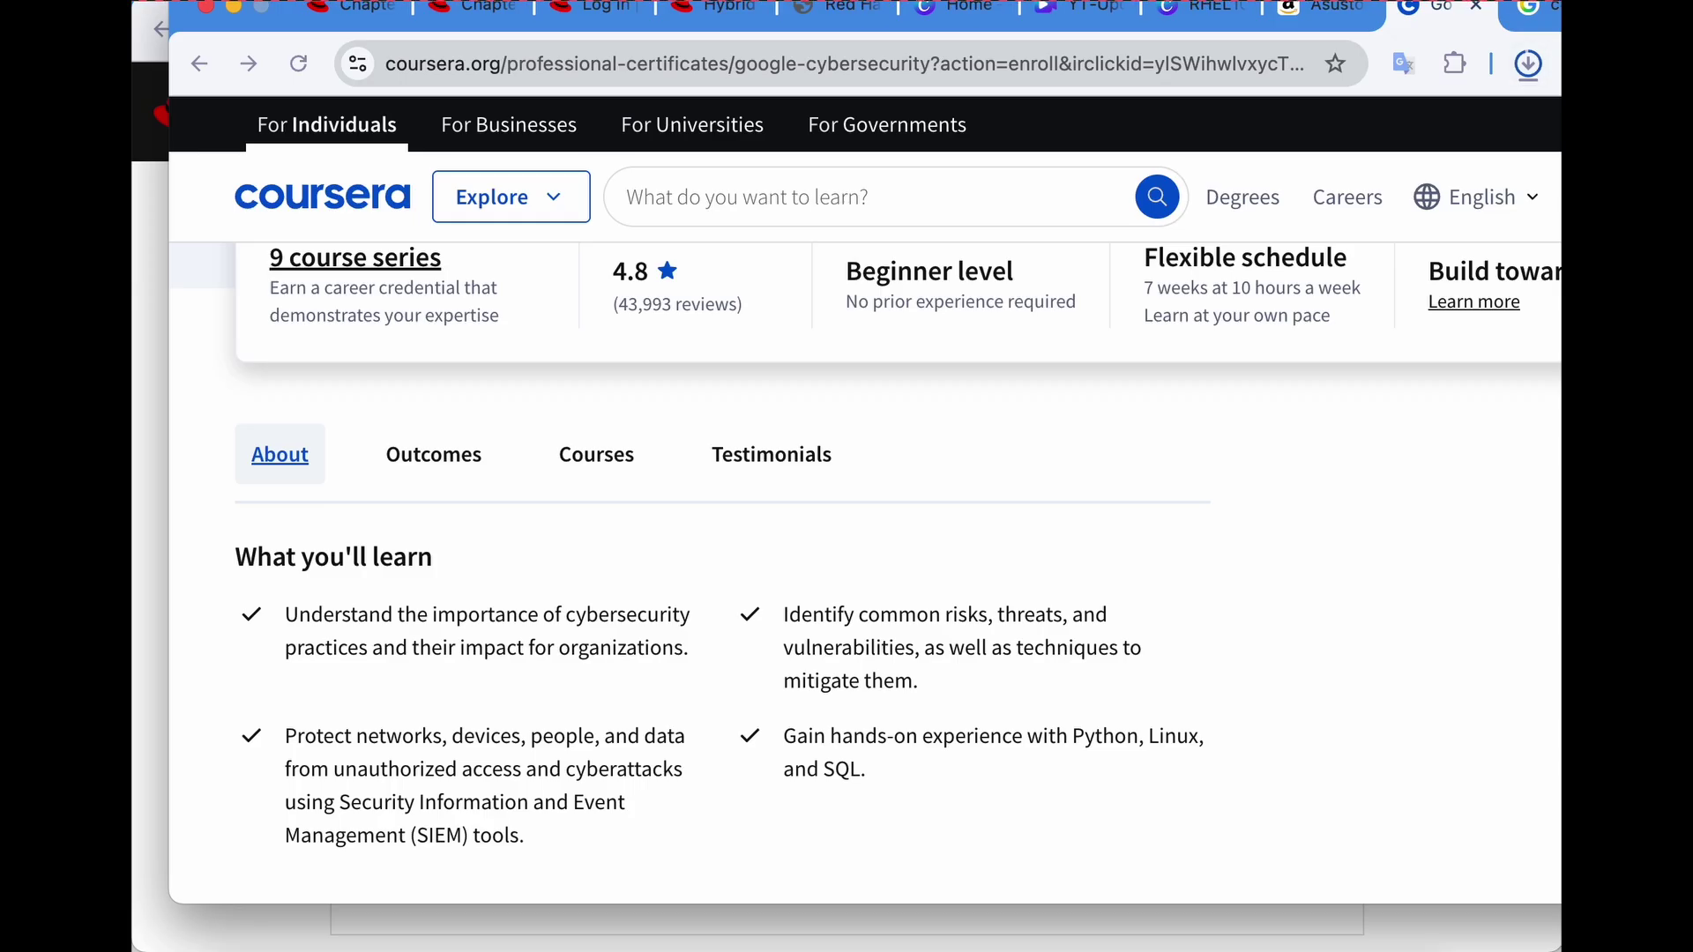
Check the rhel-10.0-aarch64-dvd.iso download progress in Chrome's download panel.
{"action": "left_click", "coordinate": [1526, 78]}
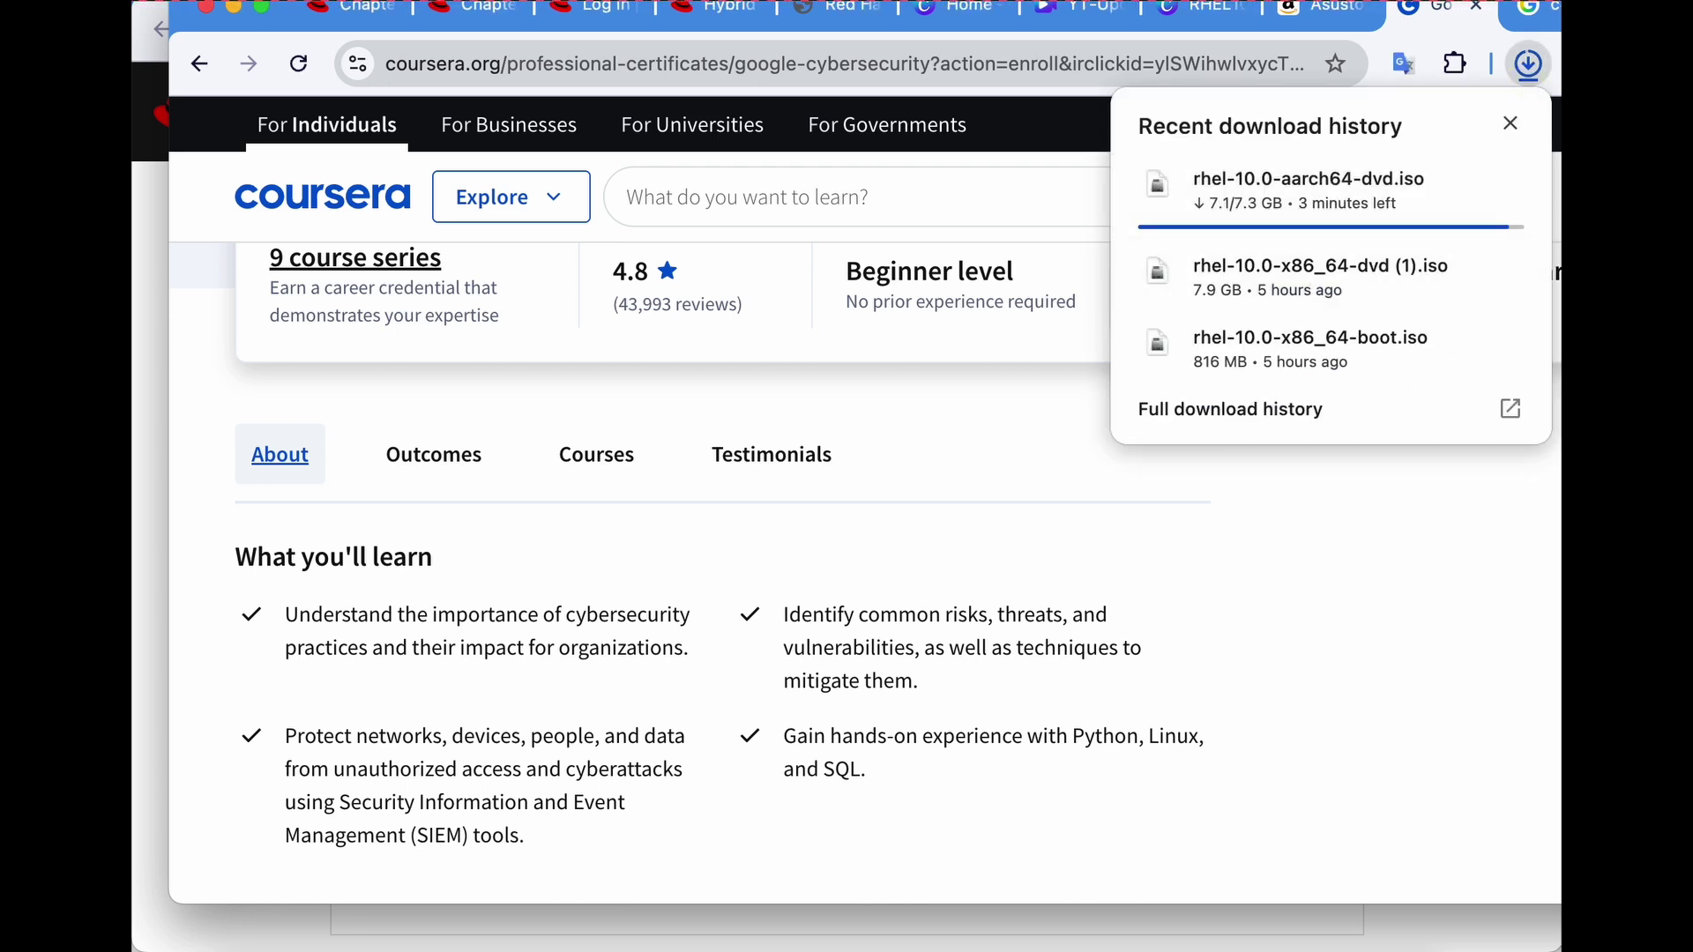
{"action": "key", "text": "super+Tab"}
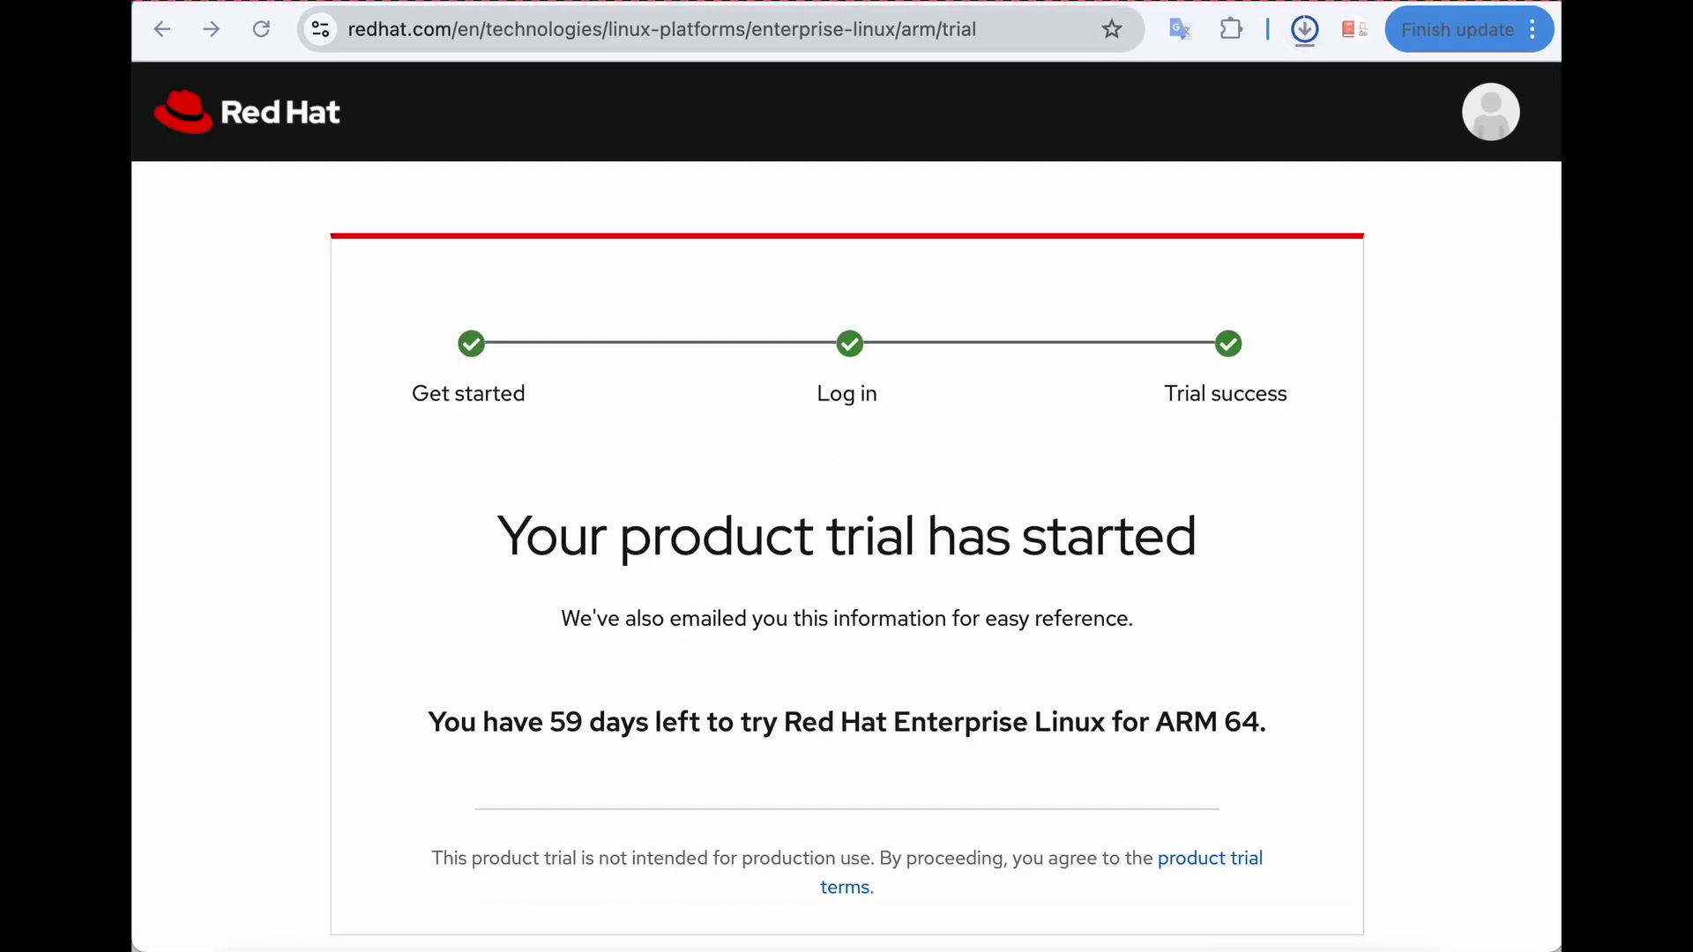
{"action": "left_click", "coordinate": [1296, 28]}
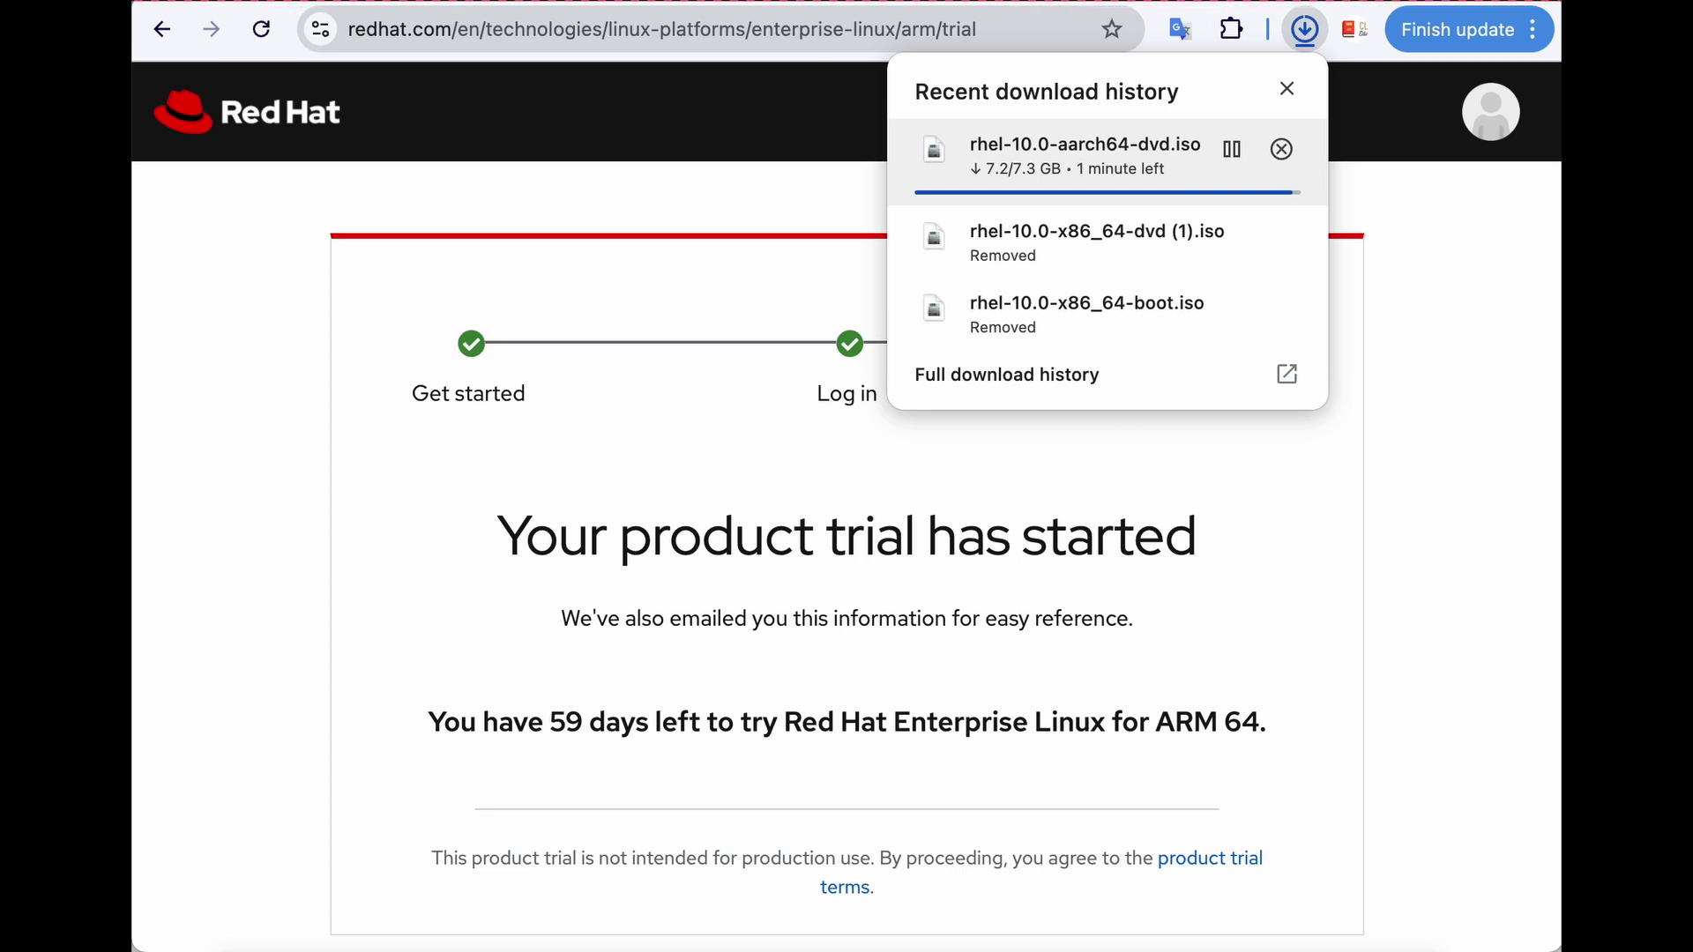
{"action": "key", "text": "Escape"}
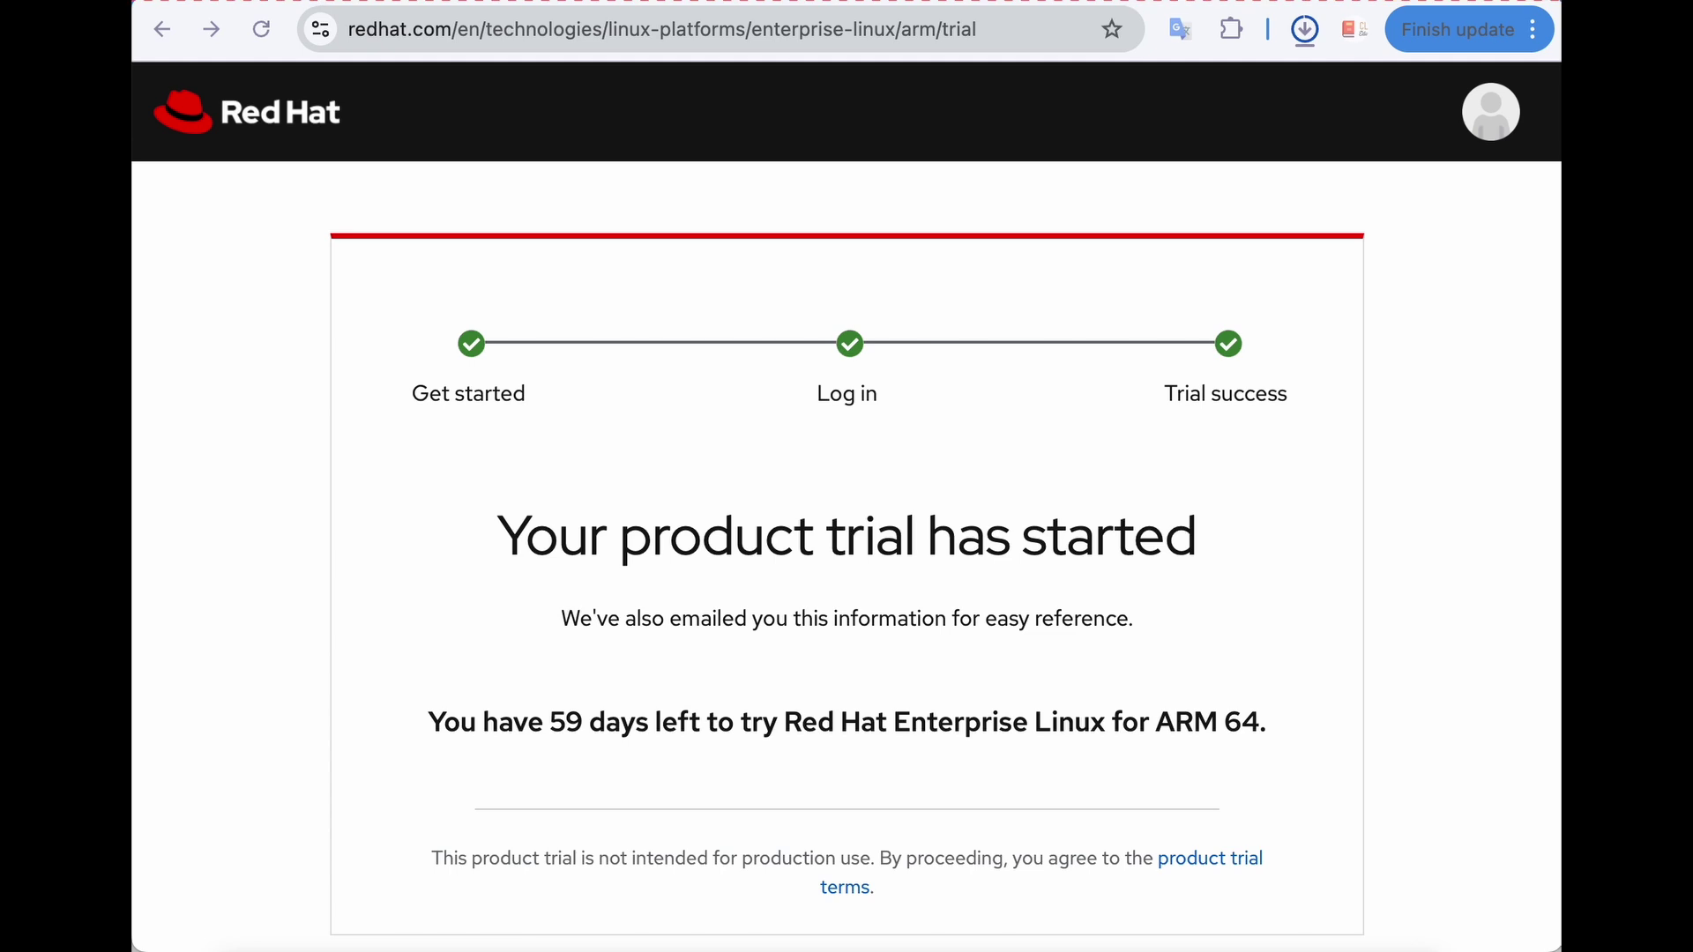
{"action": "left_click", "coordinate": [1305, 32]}
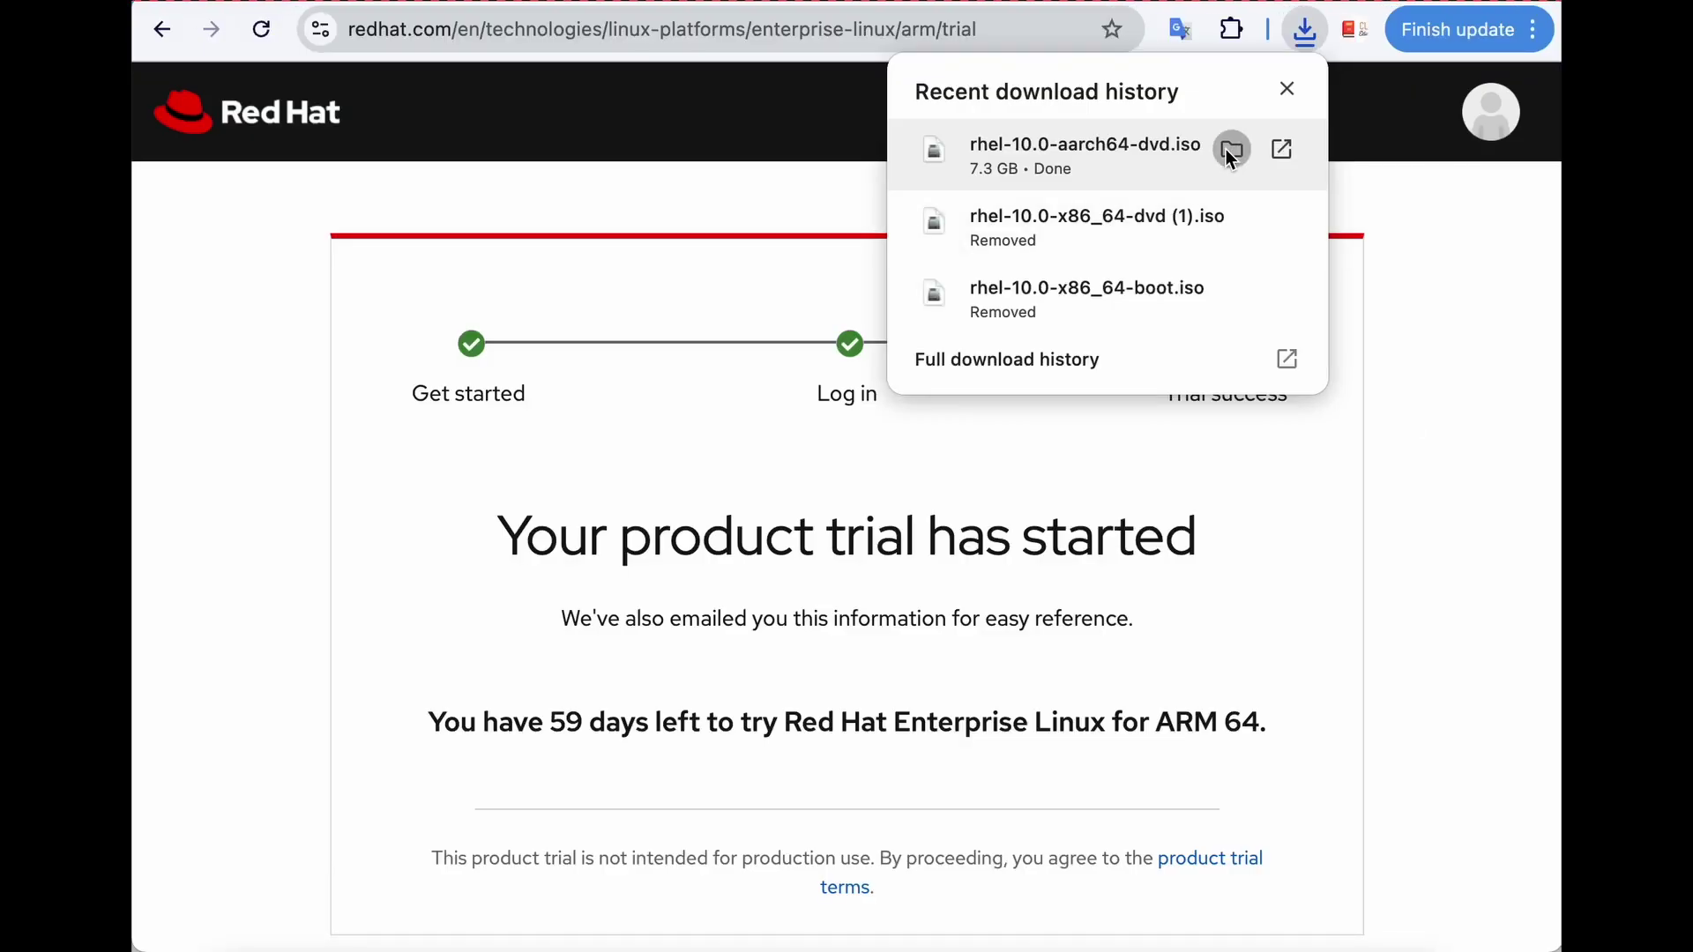
Show the downloaded ISO in Finder and start creating a new virtual machine.
{"action": "left_click", "coordinate": [1226, 148]}
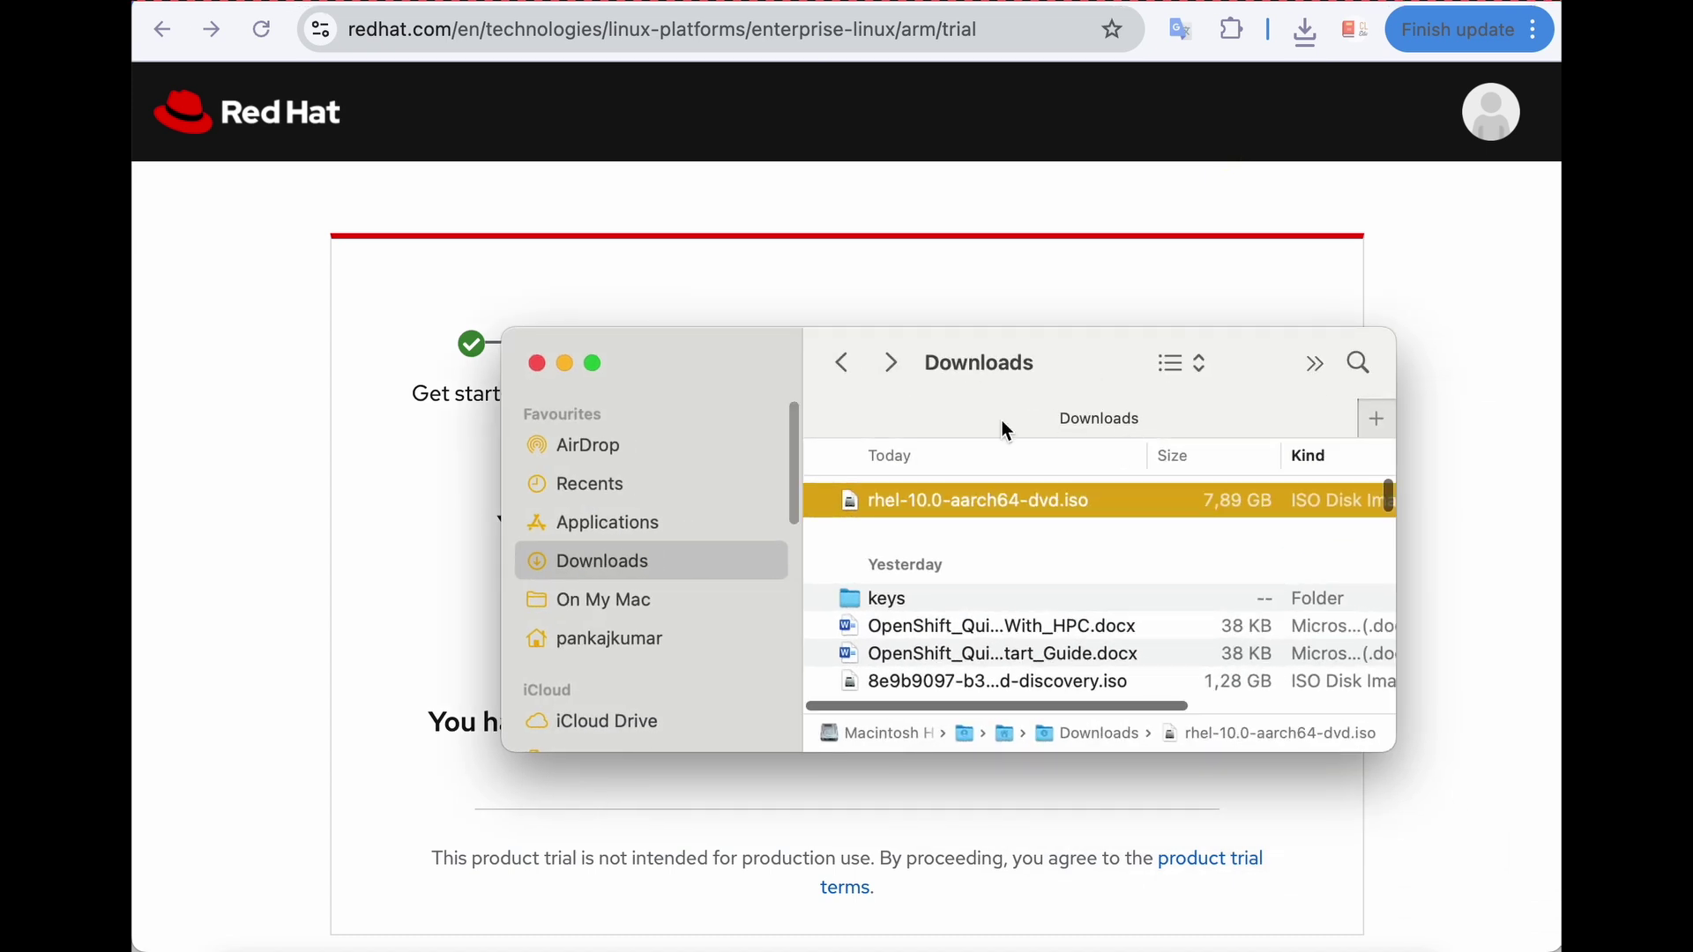
{"action": "left_click_drag", "start_coordinate": [1030, 360], "coordinate": [785, 207]}
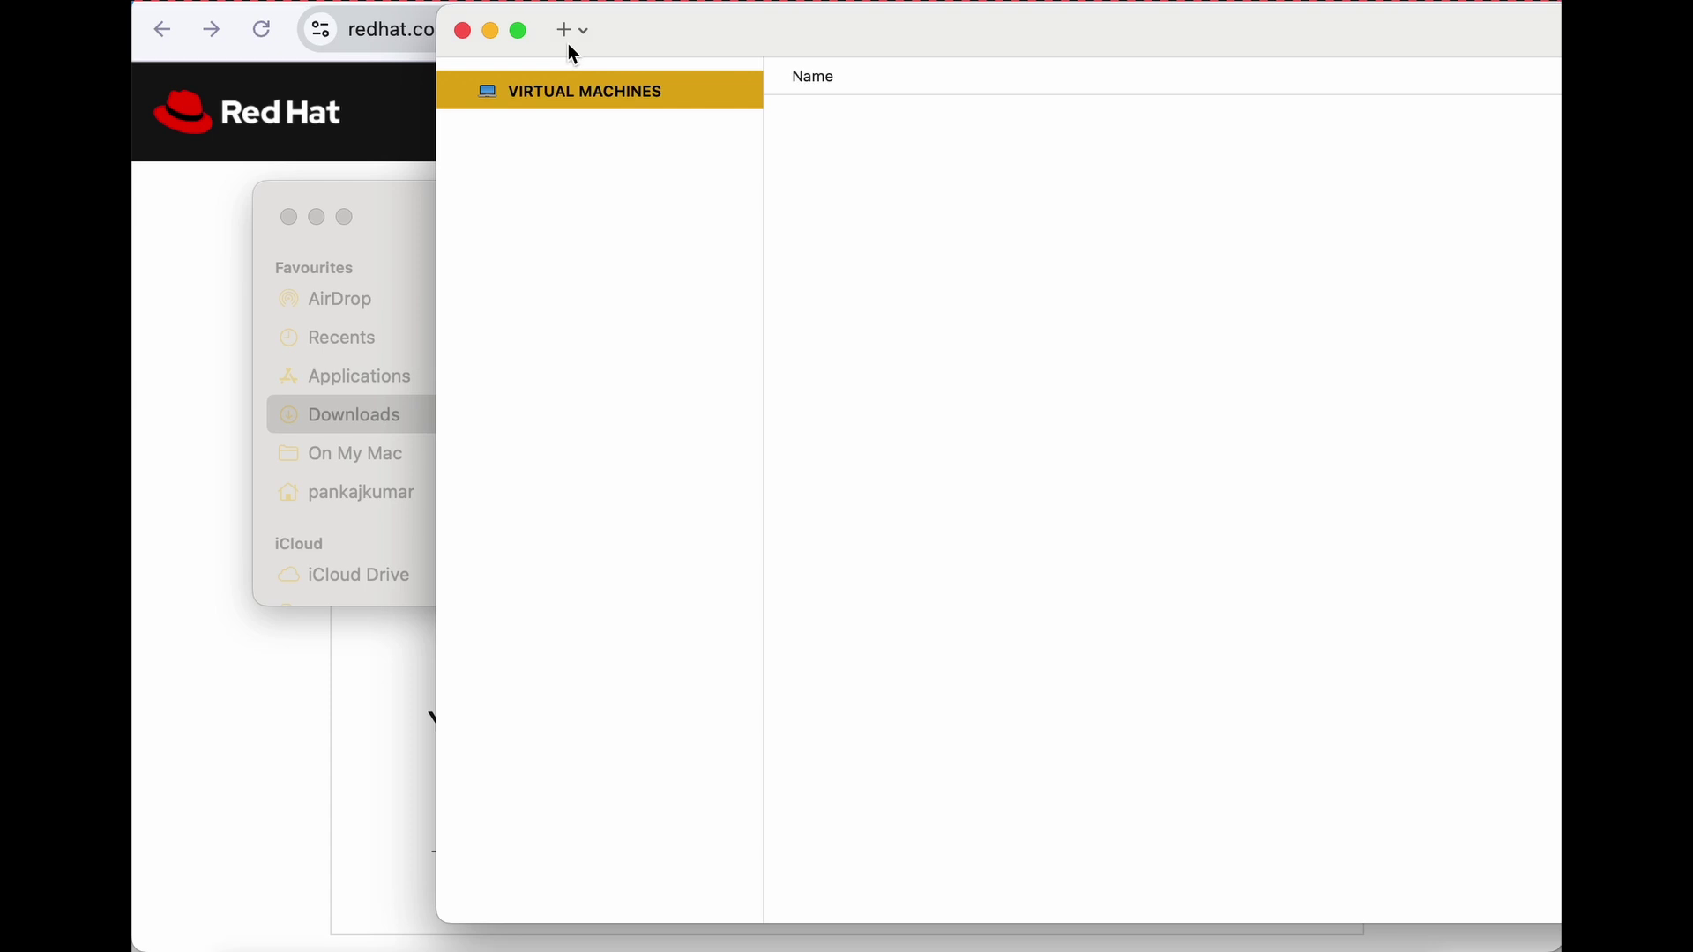
{"action": "left_click", "coordinate": [565, 33]}
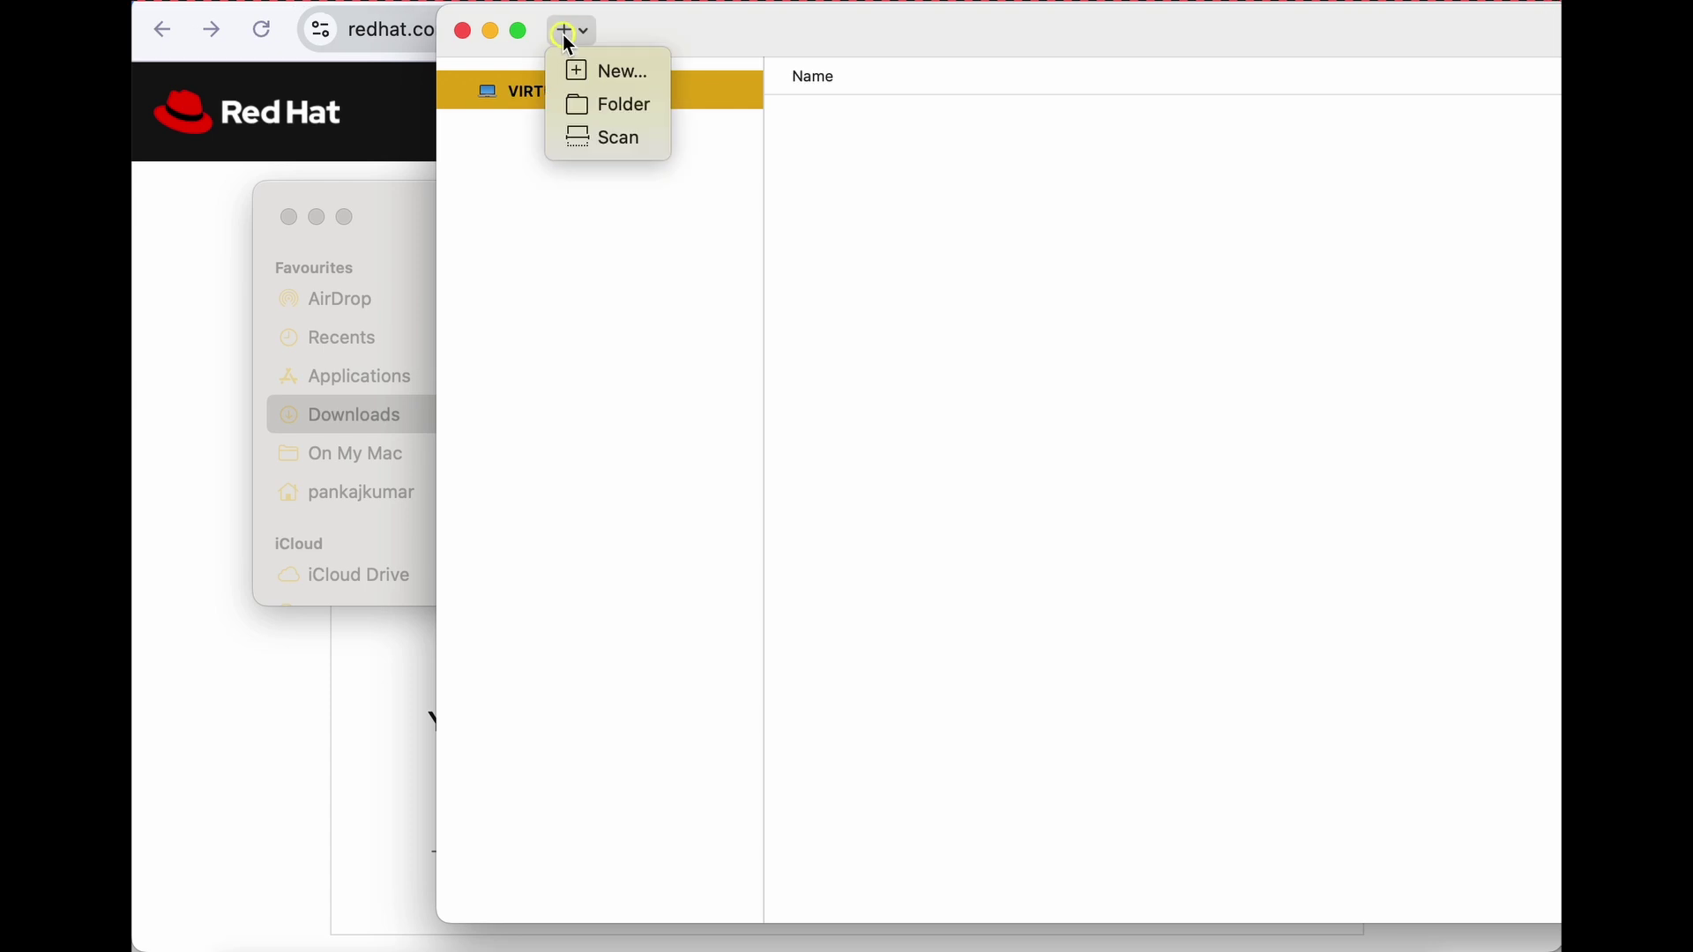
{"action": "left_click", "coordinate": [663, 76]}
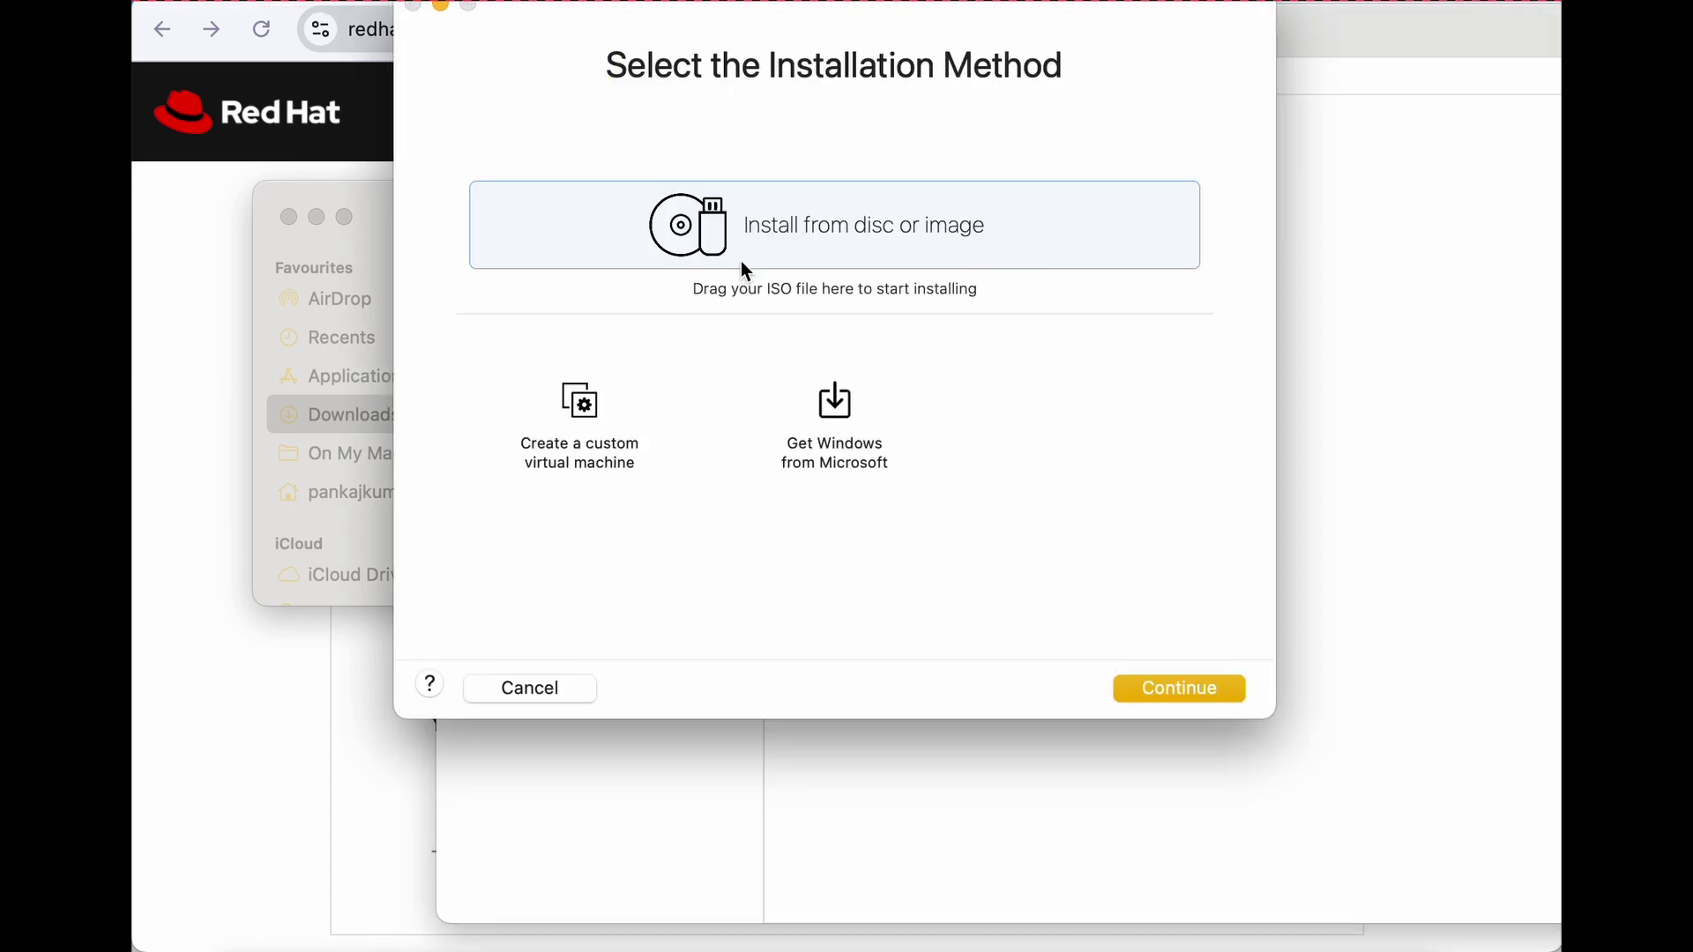
Drop rhel-10.0-aarch64-dvd.iso into the wizard as the installation image and continue.
{"action": "left_click", "coordinate": [367, 206]}
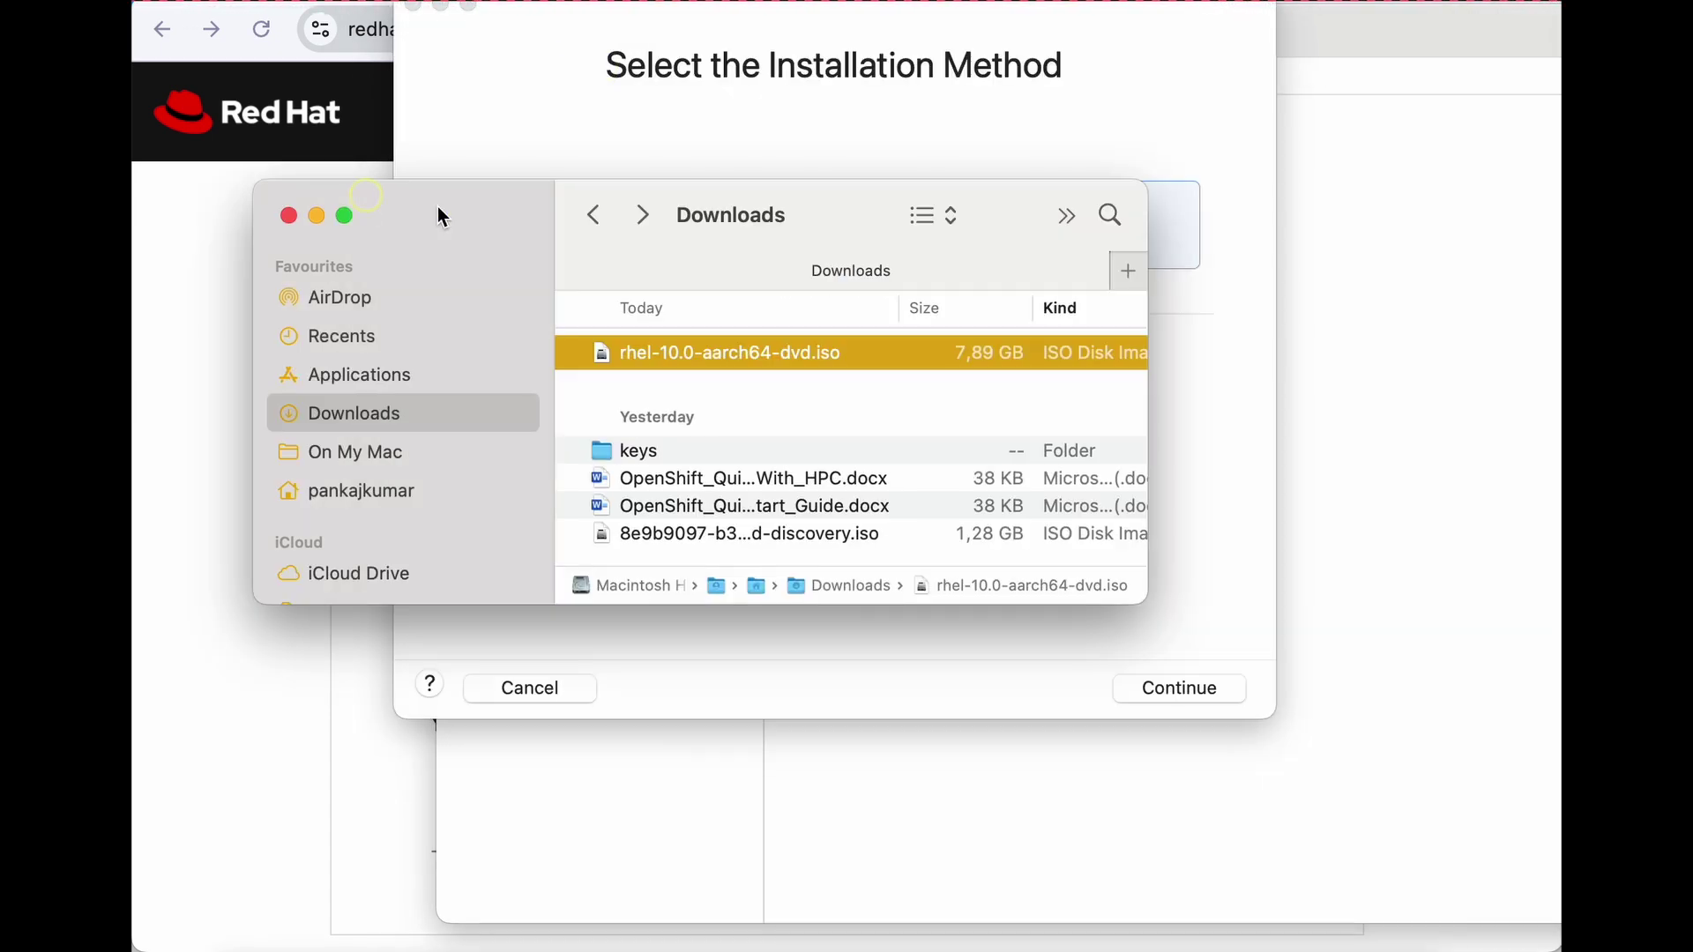
{"action": "left_click_drag", "start_coordinate": [454, 216], "coordinate": [367, 349]}
{"action": "left_click_drag", "start_coordinate": [580, 490], "coordinate": [970, 265]}
{"action": "left_click", "coordinate": [1220, 216]}
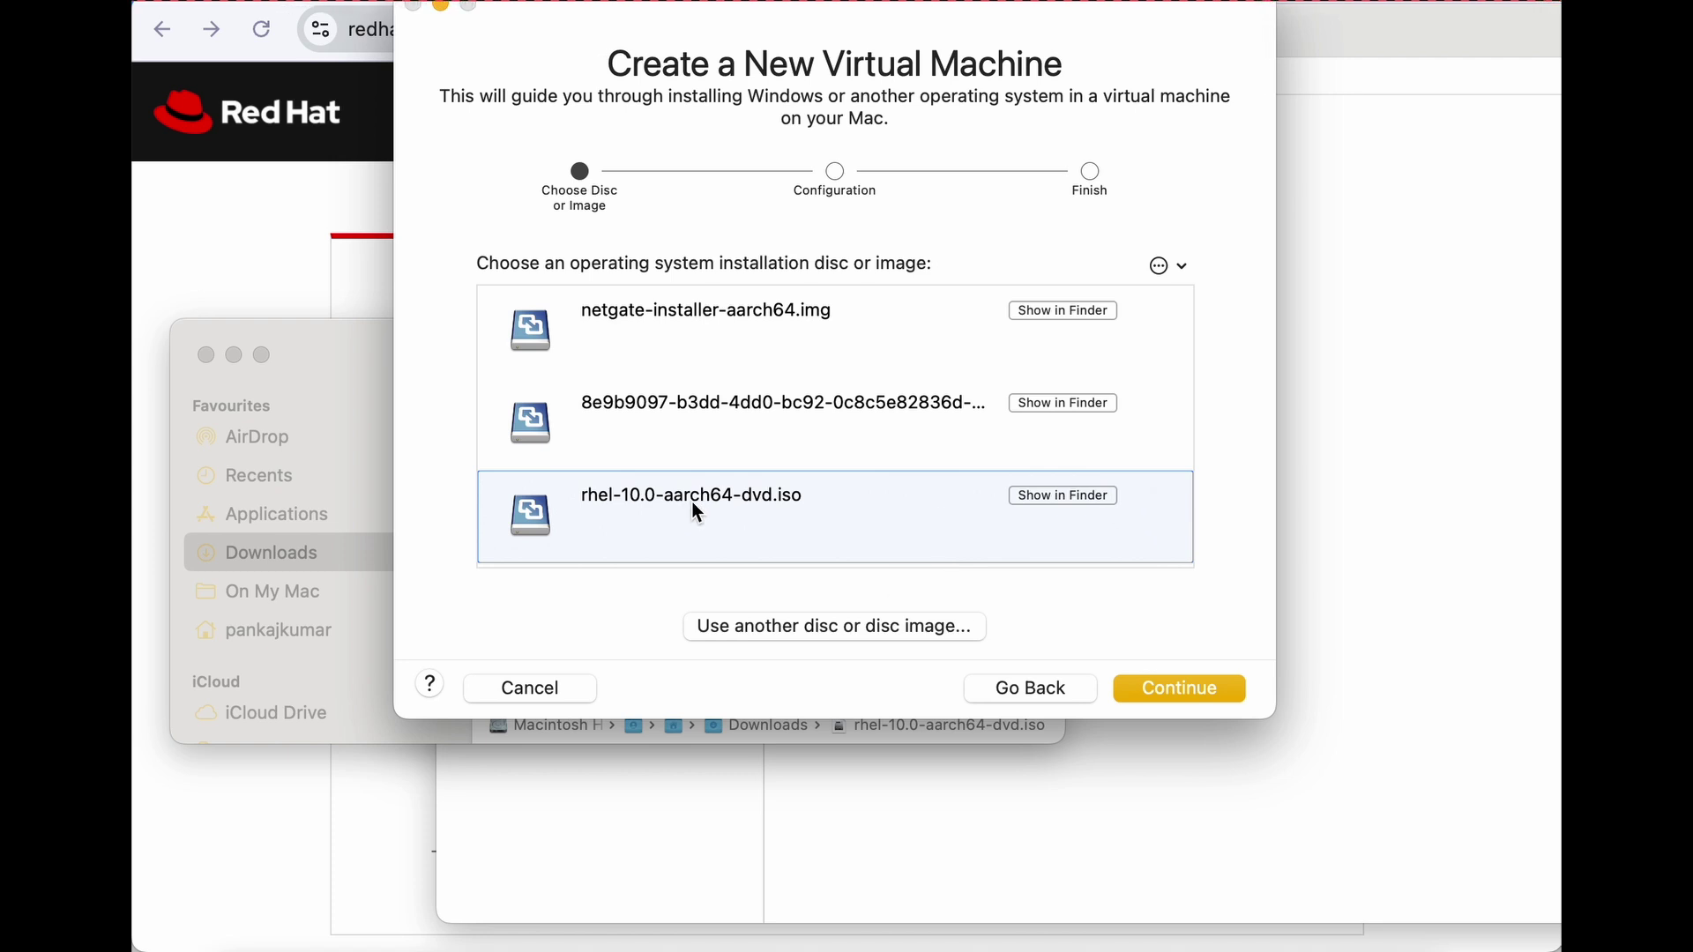
{"action": "left_click", "coordinate": [1178, 692]}
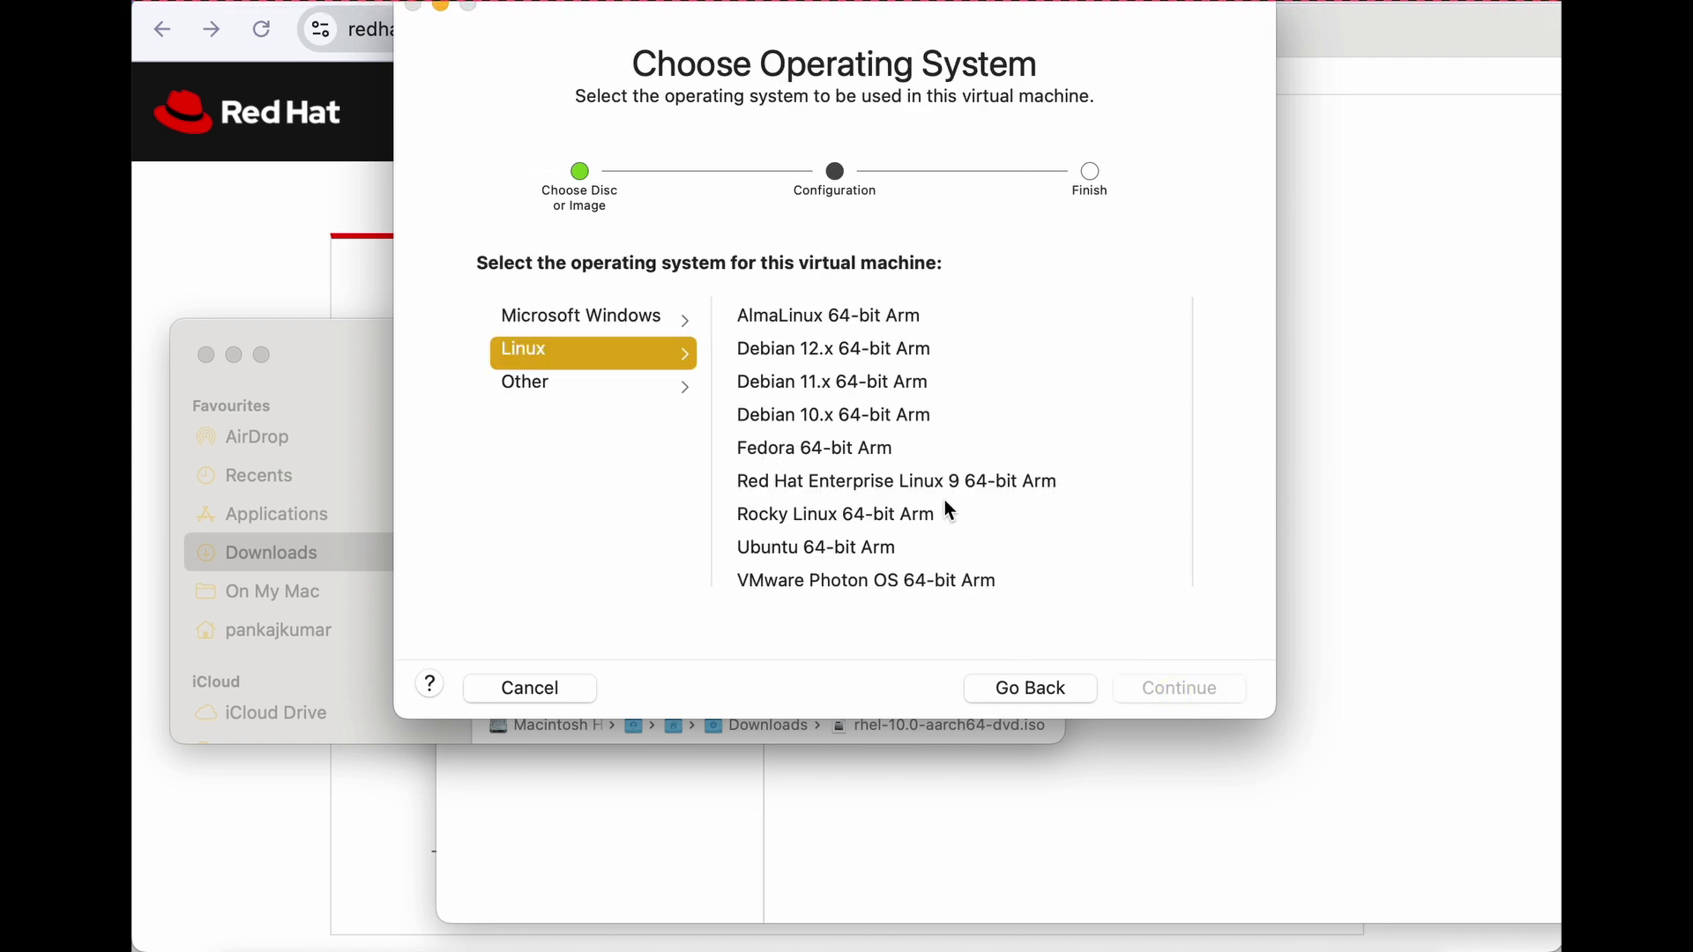
Choose Red Hat Enterprise Linux 9 64-bit Arm as guest and save the VM as rhel10-arm.
{"action": "left_click", "coordinate": [822, 485]}
{"action": "left_click", "coordinate": [1156, 687]}
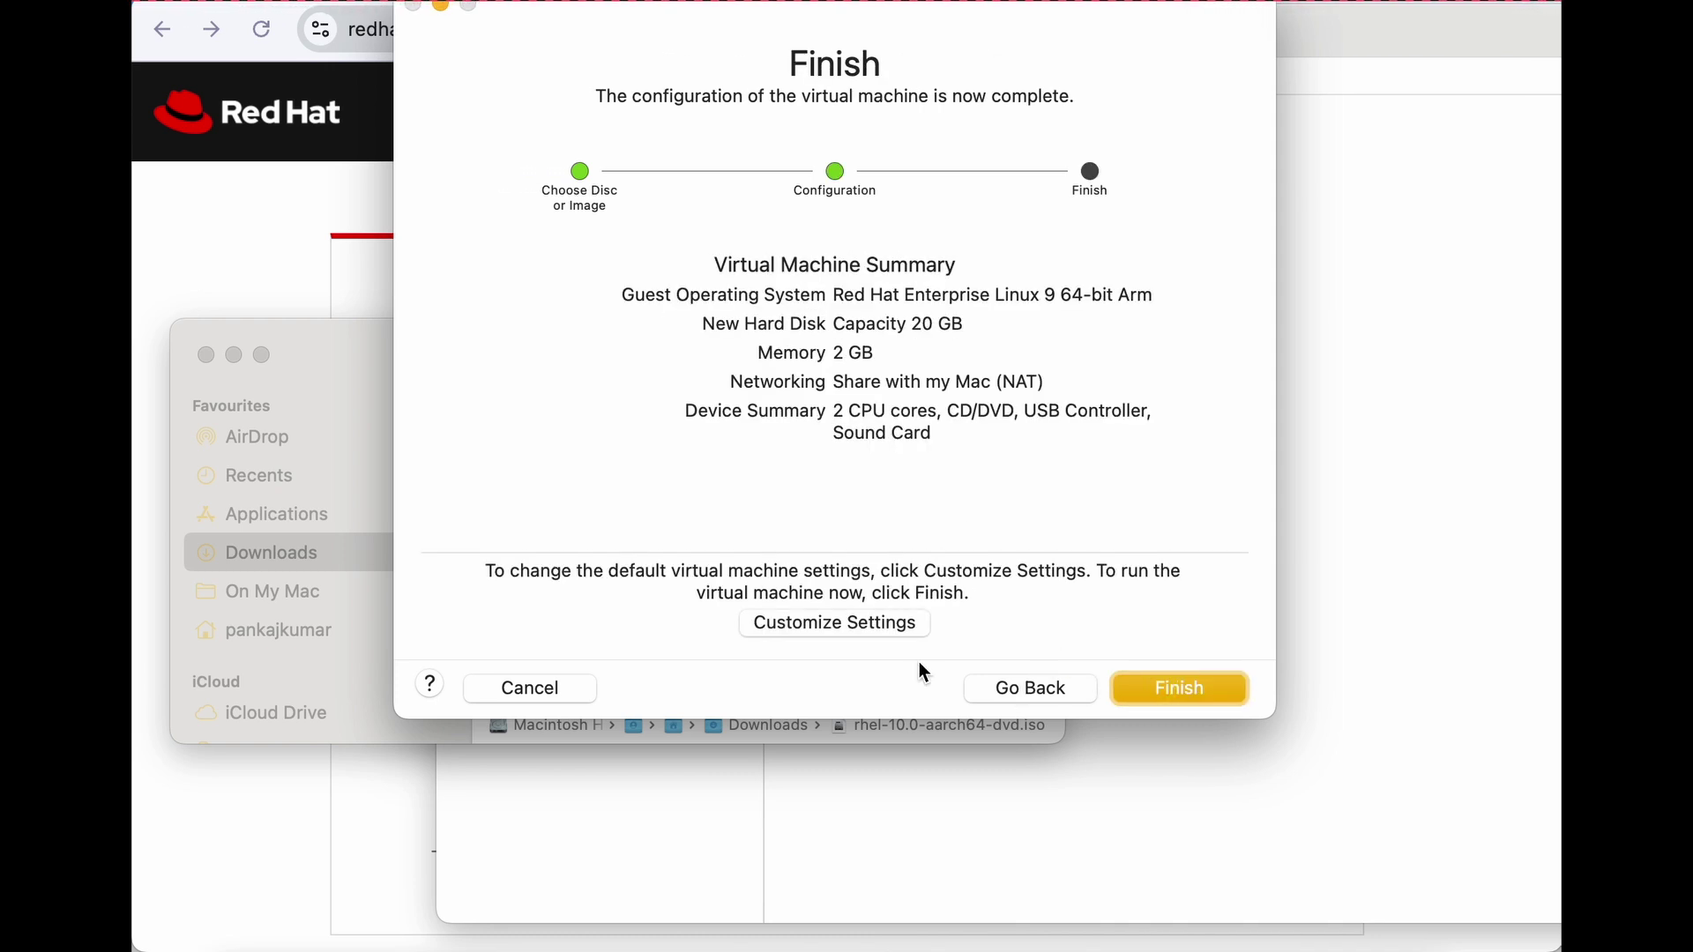
{"action": "left_click", "coordinate": [854, 623]}
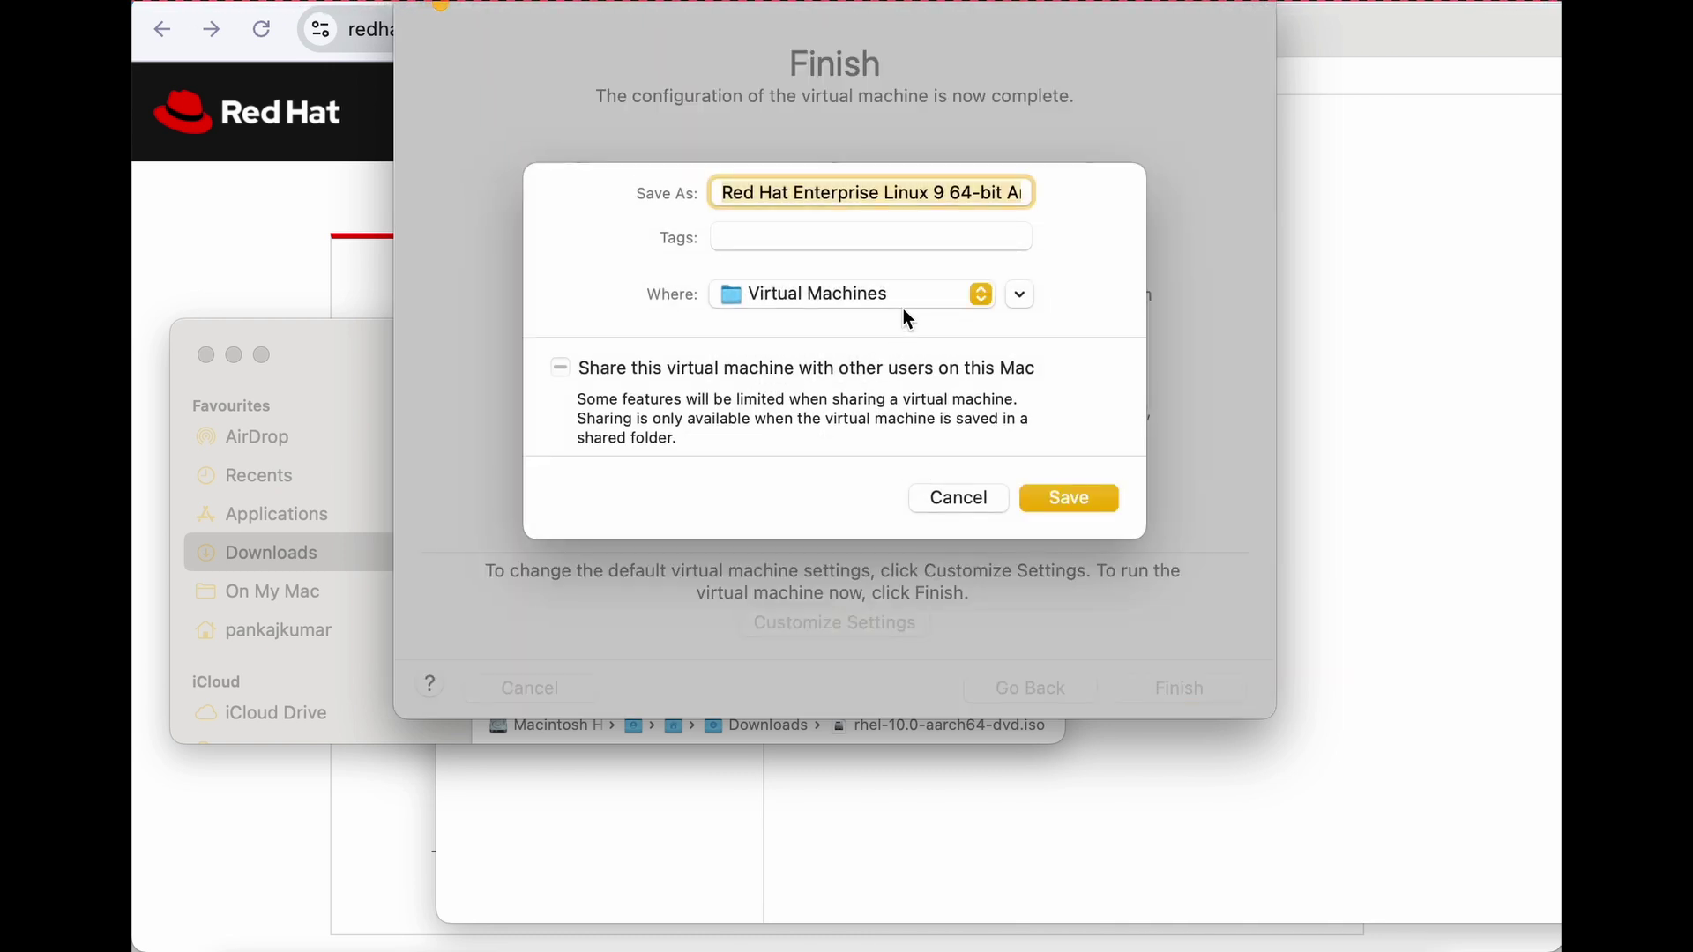
{"action": "type", "text": "rhel10-arm"}
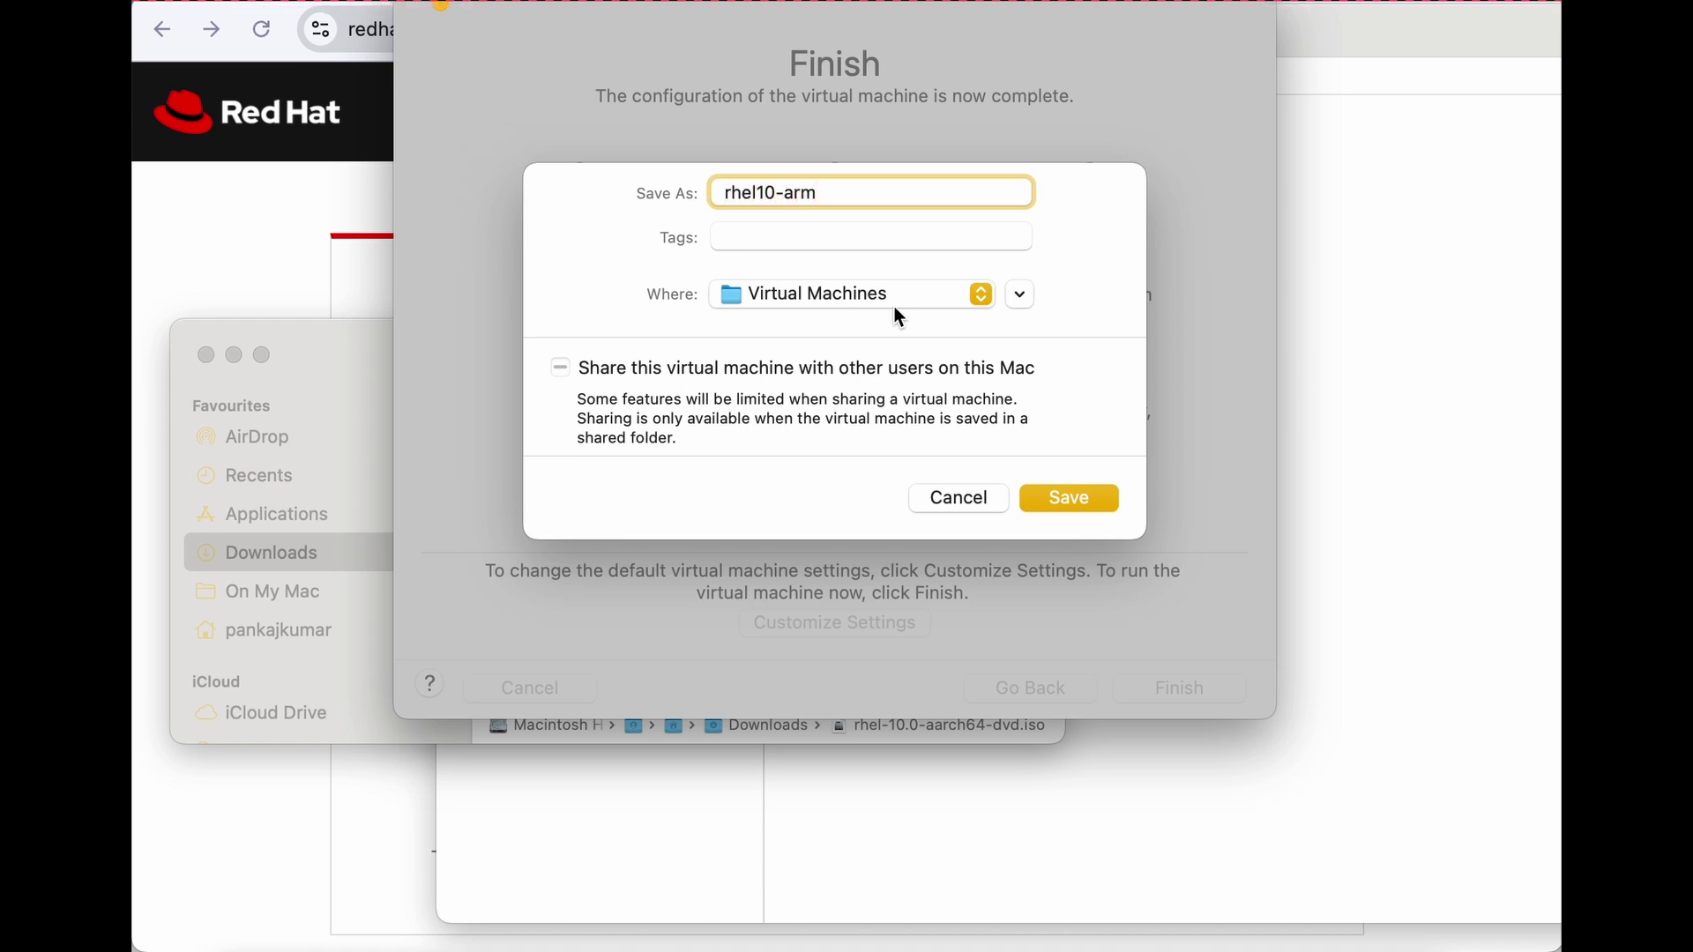
{"action": "left_click", "coordinate": [1088, 500]}
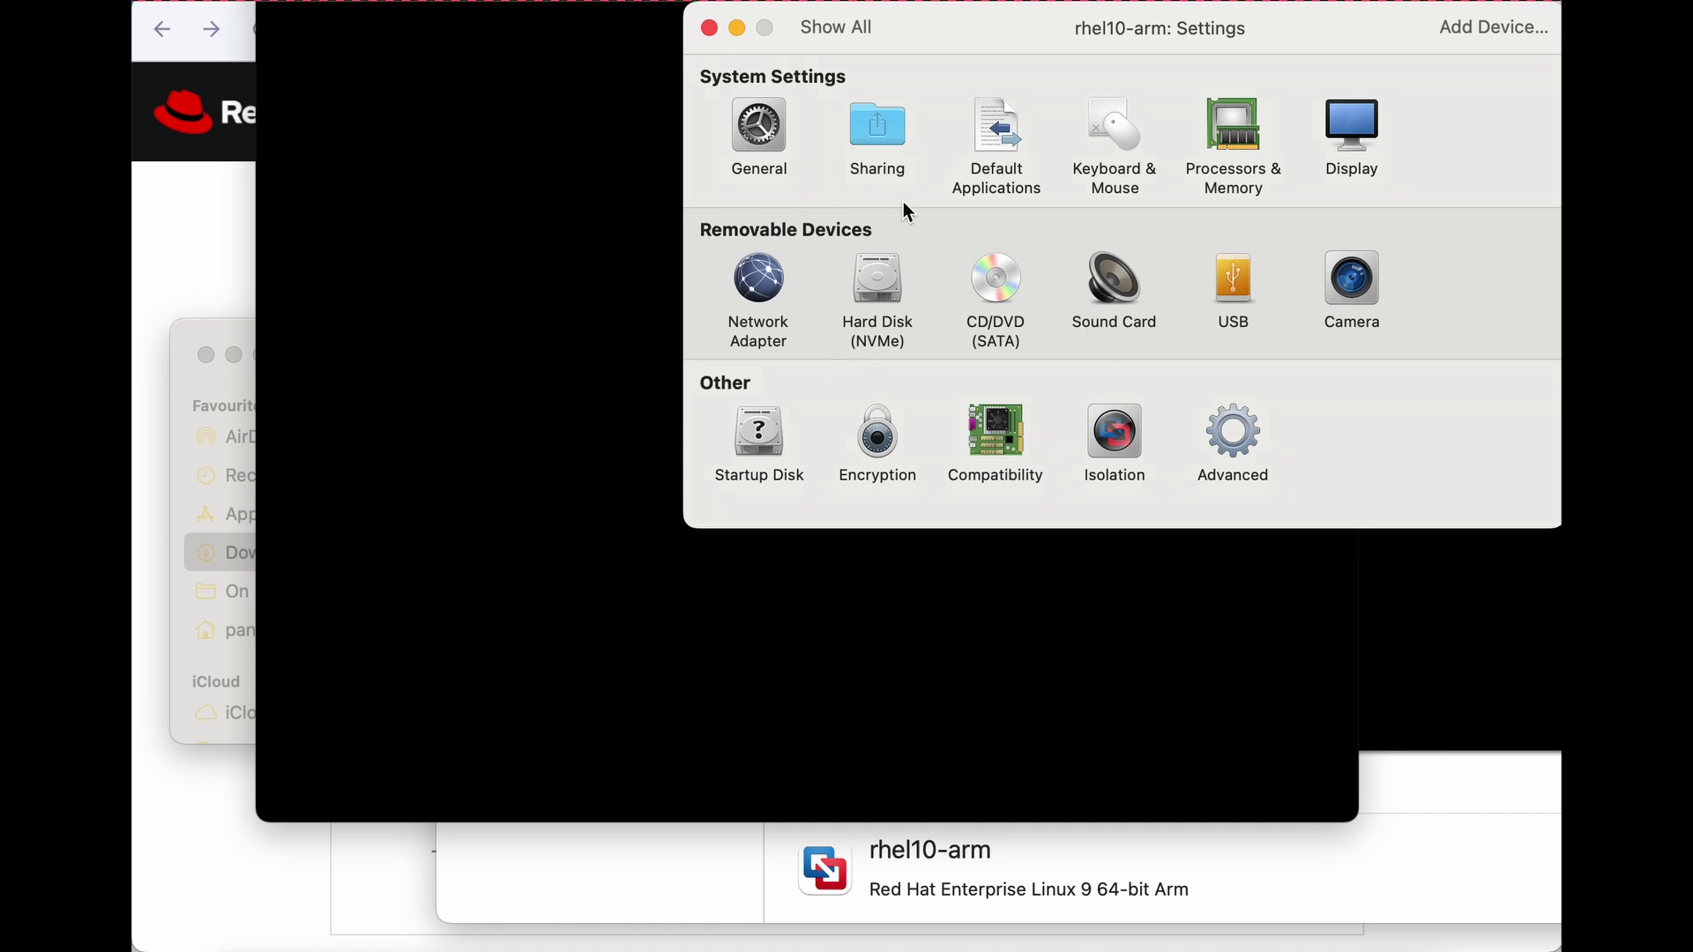
Open the CD/DVD (SATA) settings to confirm rhel-10.0-aarch64-dvd.iso is connected.
{"action": "left_click_drag", "start_coordinate": [955, 27], "coordinate": [880, 118]}
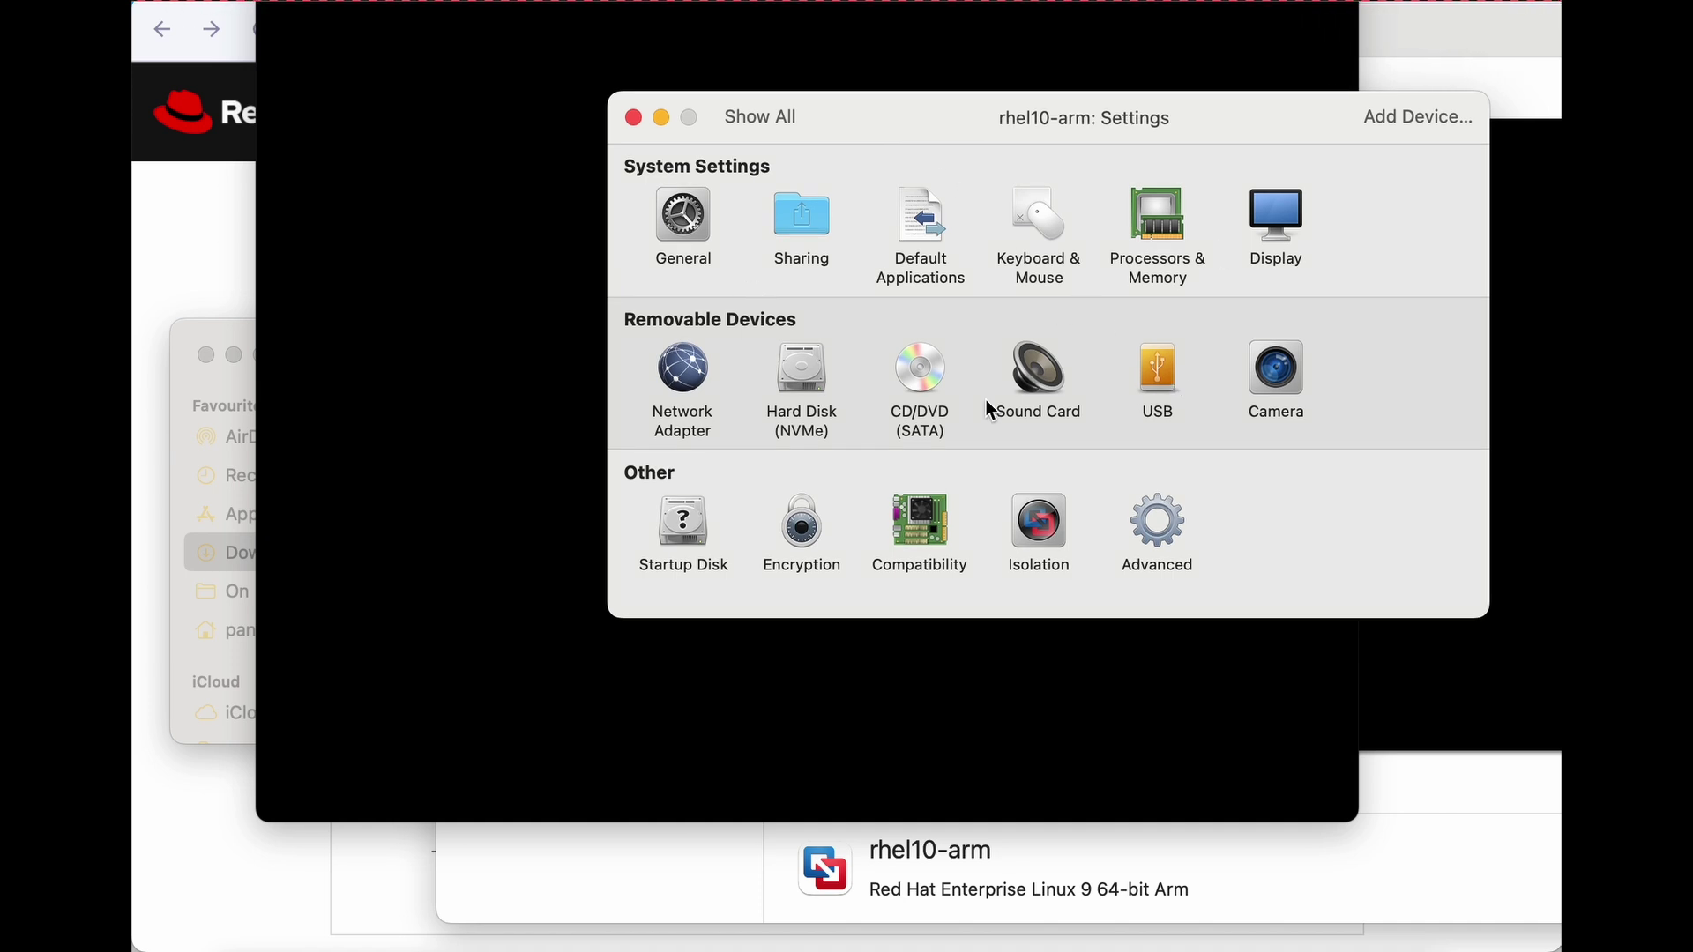
{"action": "left_click", "coordinate": [918, 381]}
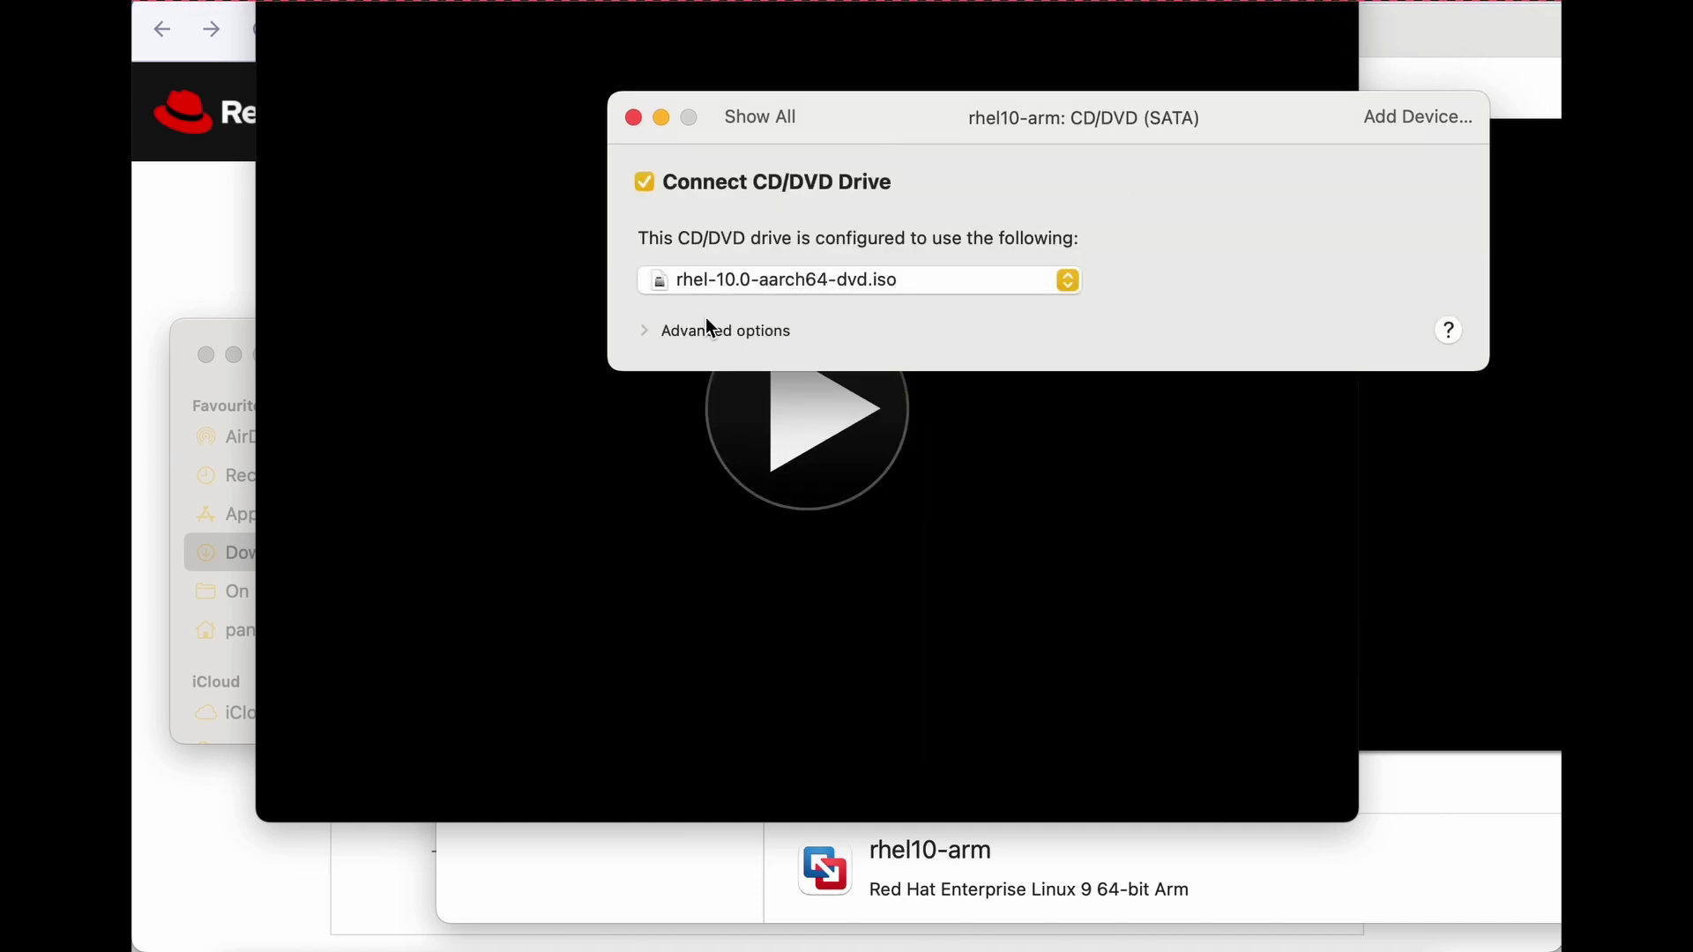
Close settings and boot rhel10-arm into the Install Red Hat Enterprise Linux 10.0 entry.
{"action": "left_click", "coordinate": [637, 116]}
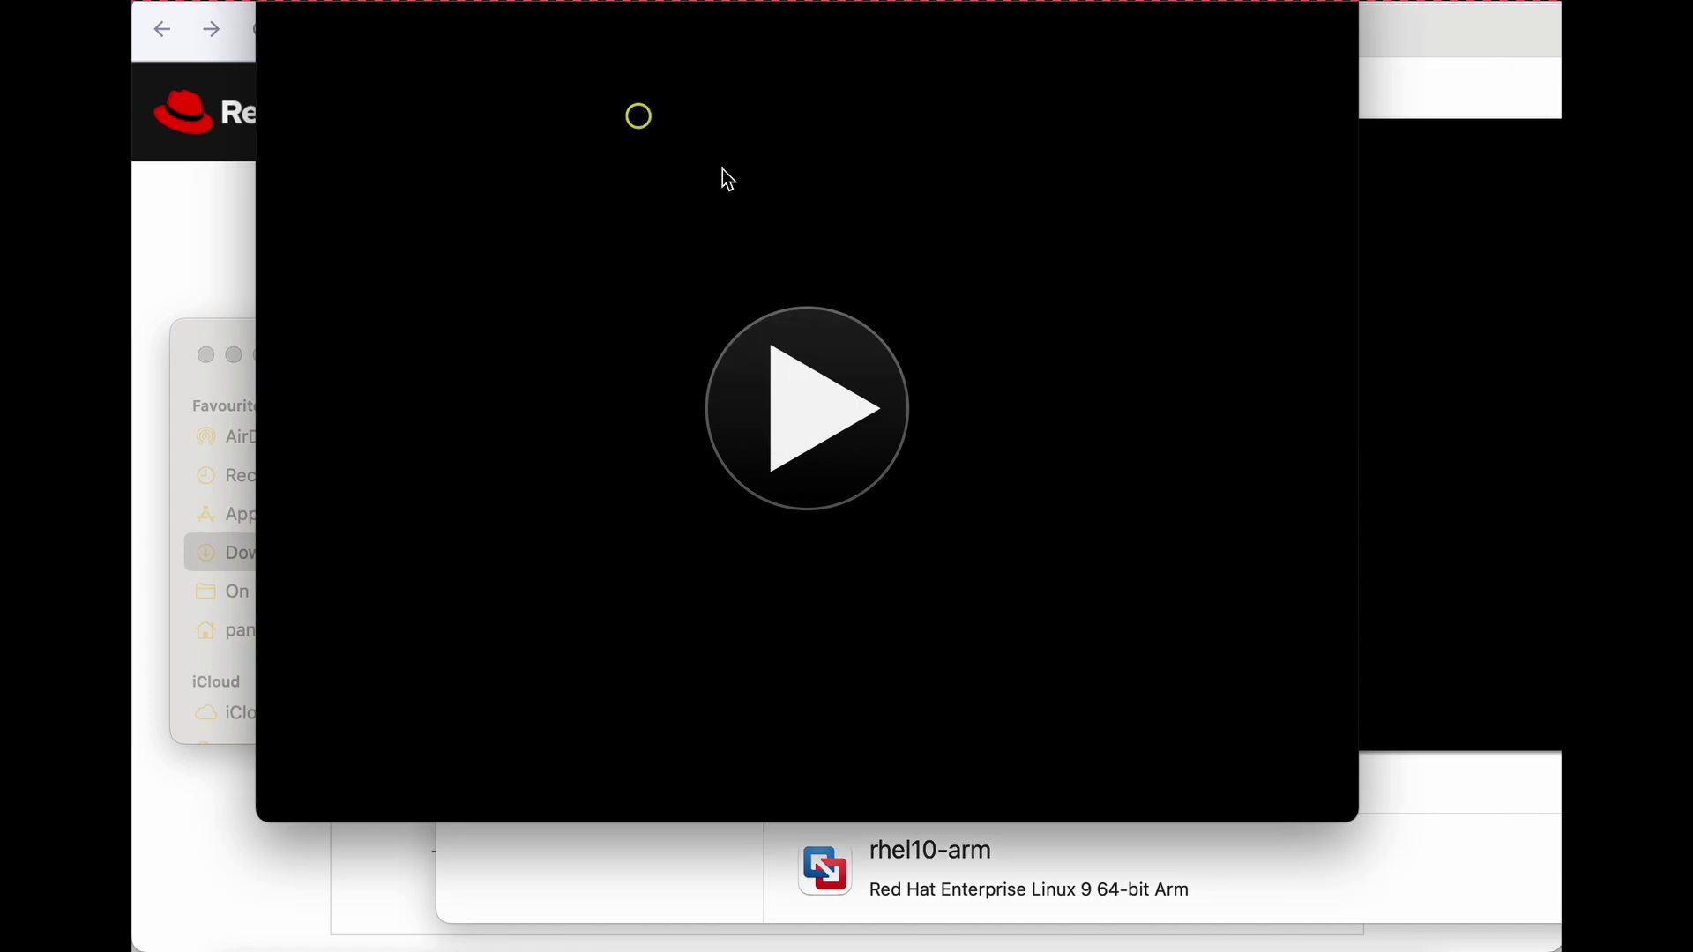
{"action": "left_click", "coordinate": [875, 421]}
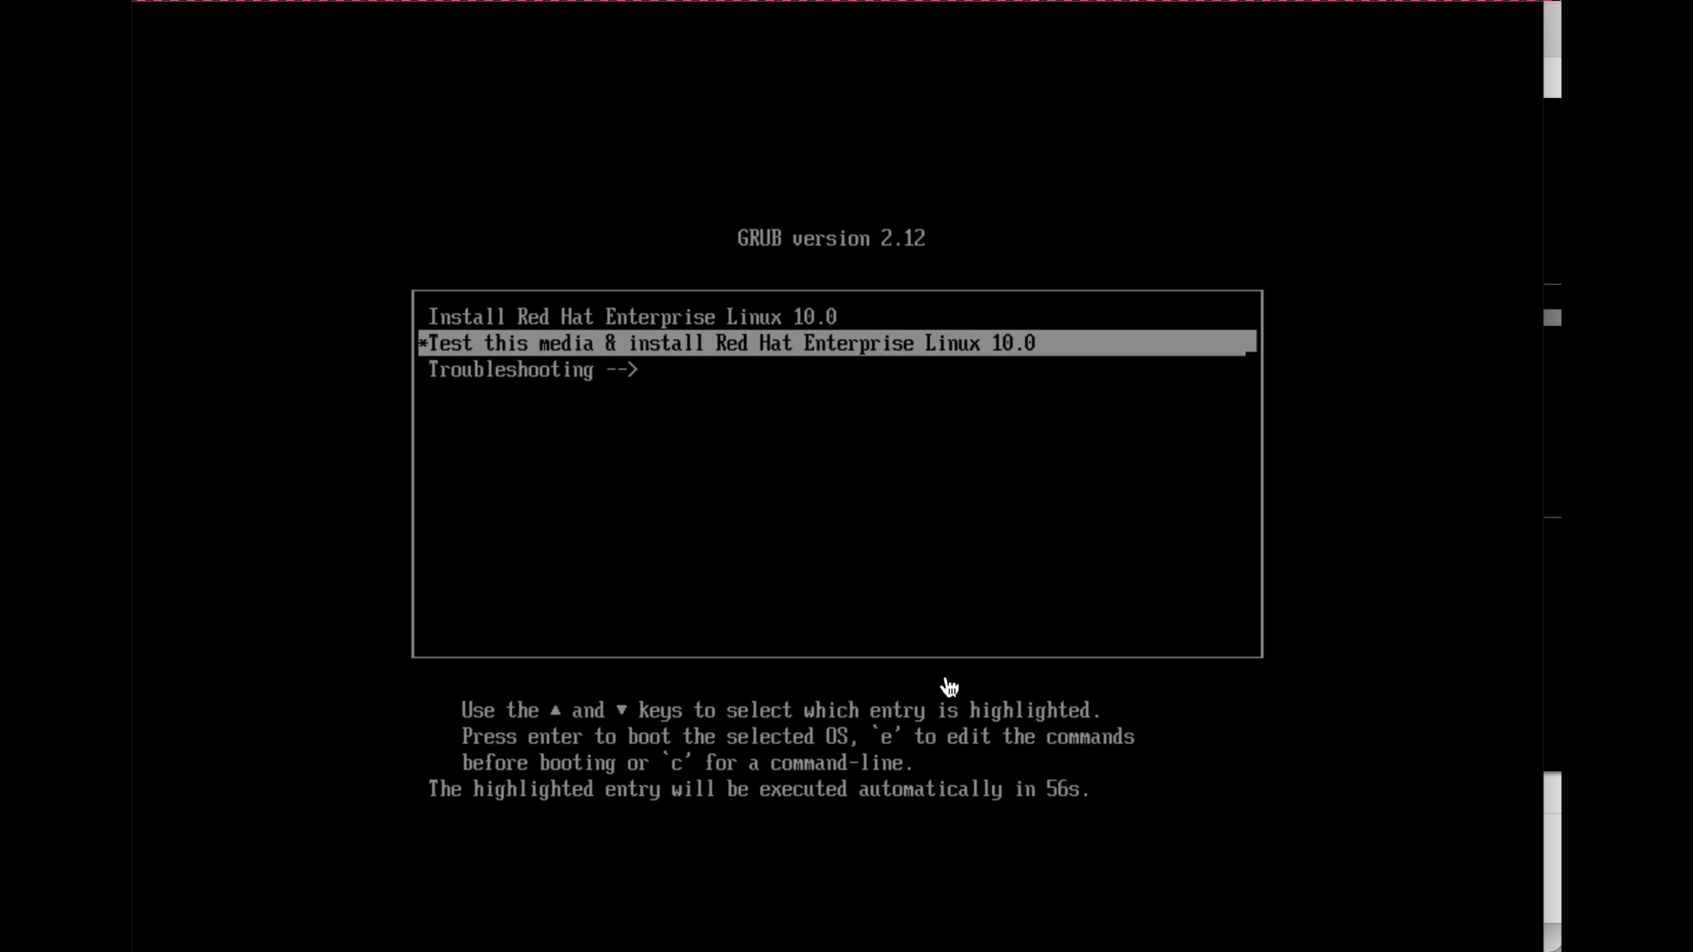
{"action": "key", "text": "Up"}
{"action": "key", "text": "Return"}
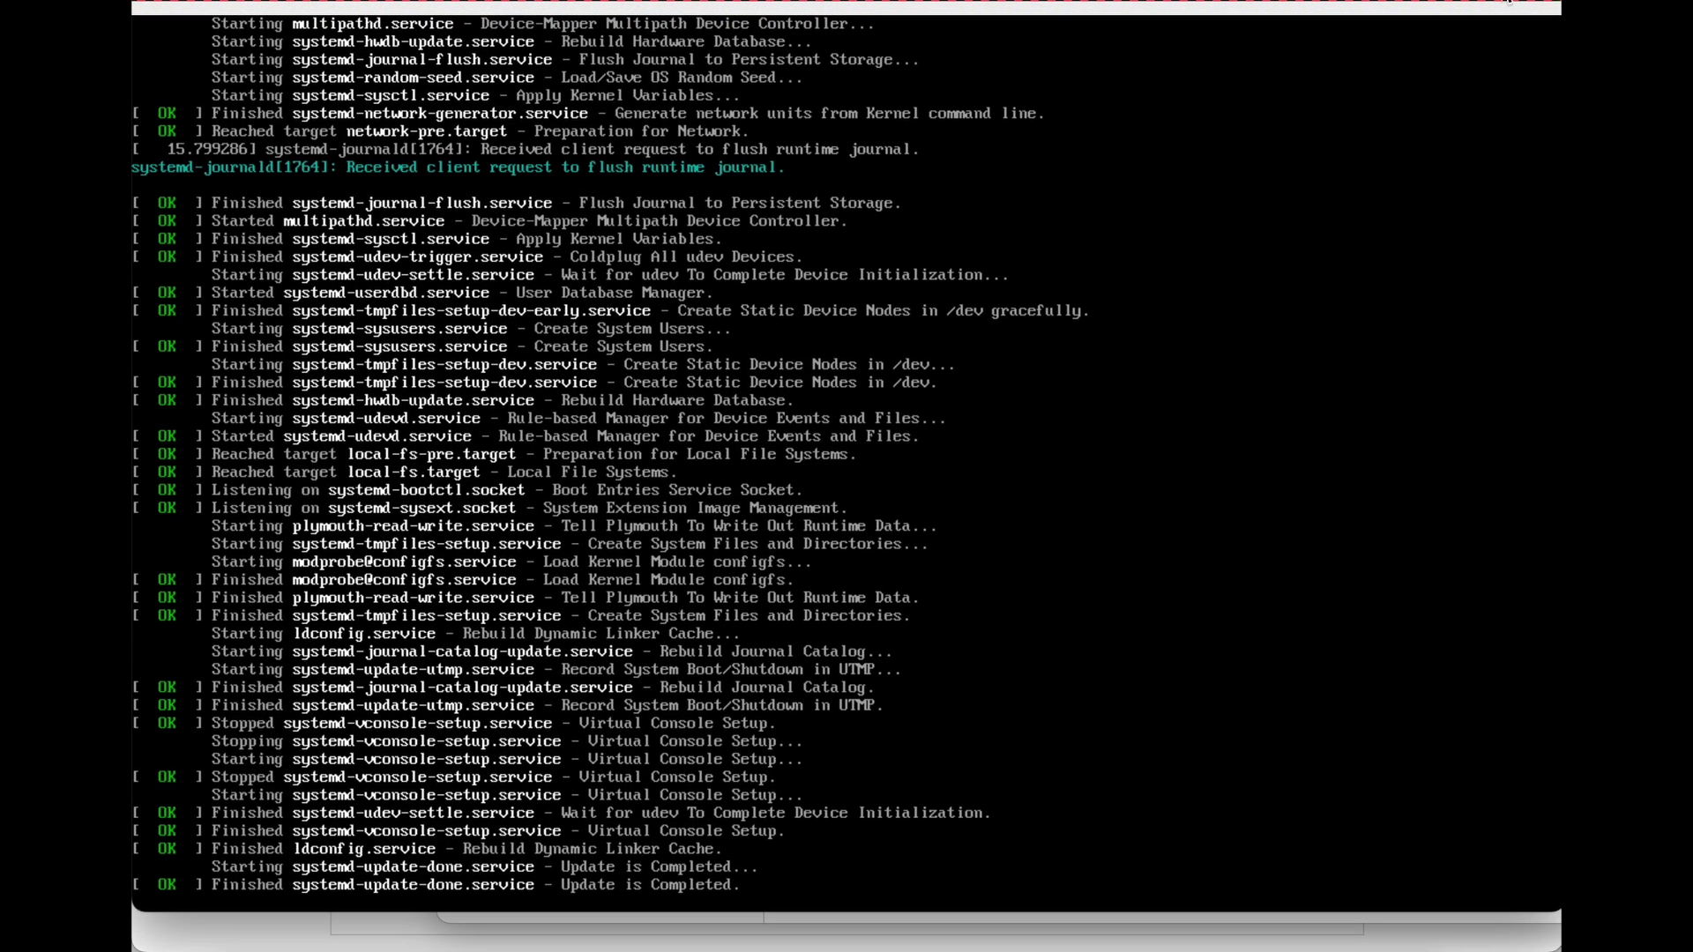
Move the virtual machine library aside and return to the VM console.
{"action": "key", "text": "super+shift+l"}
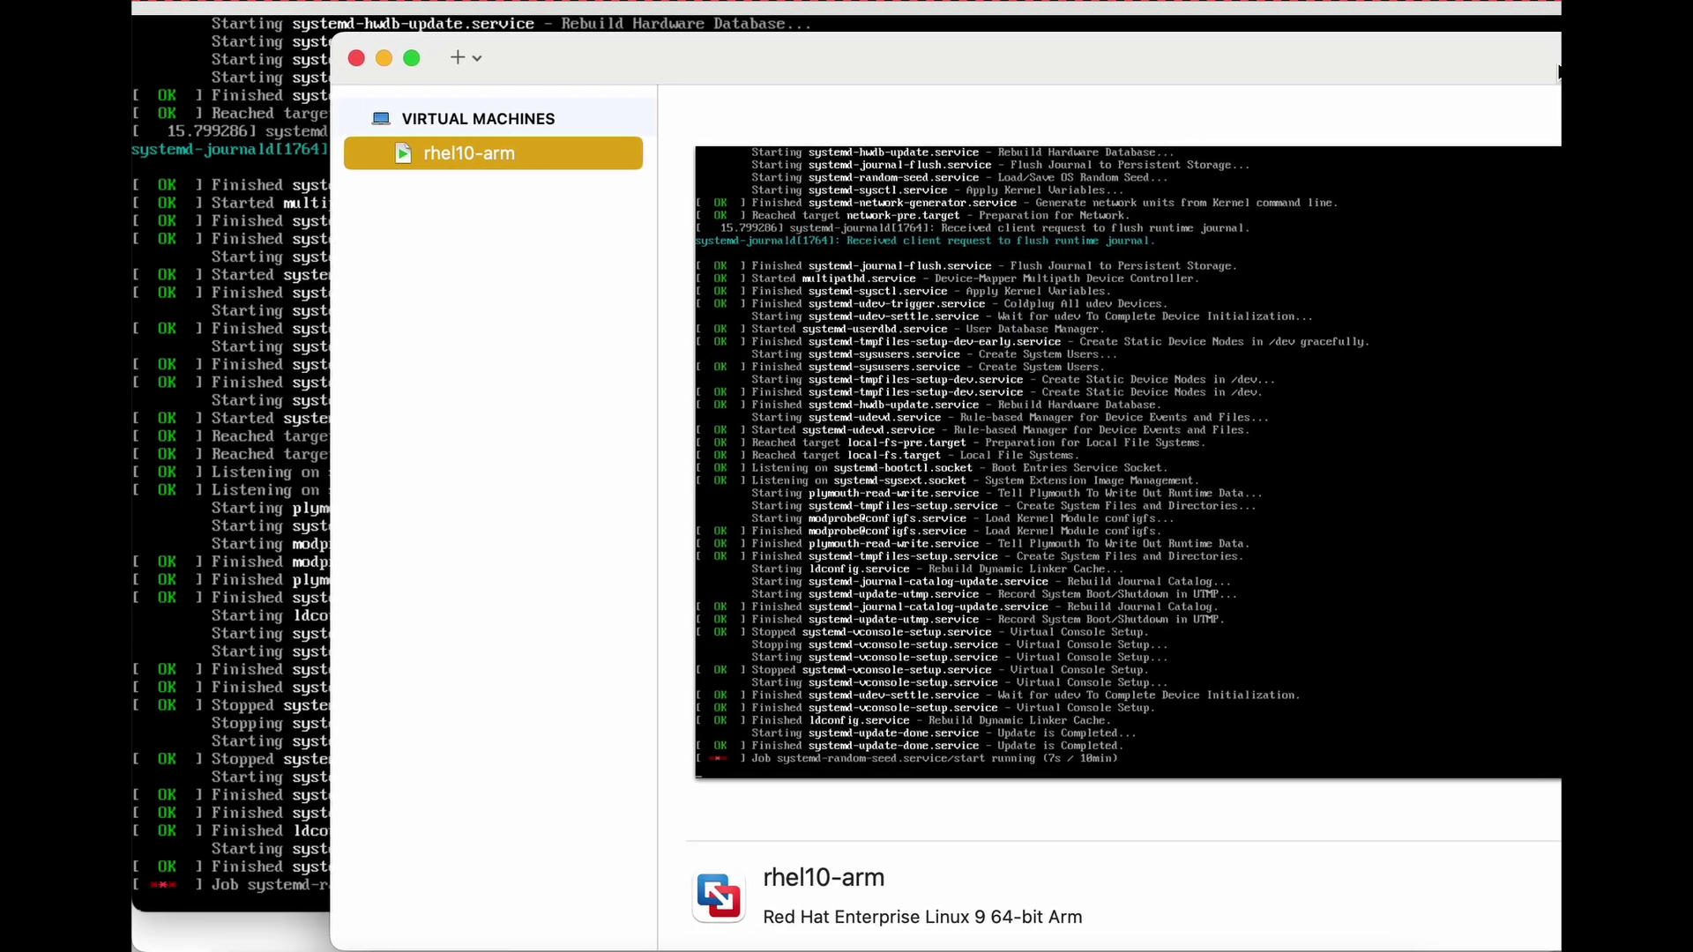
{"action": "left_click_drag", "start_coordinate": [1469, 66], "coordinate": [1389, 67]}
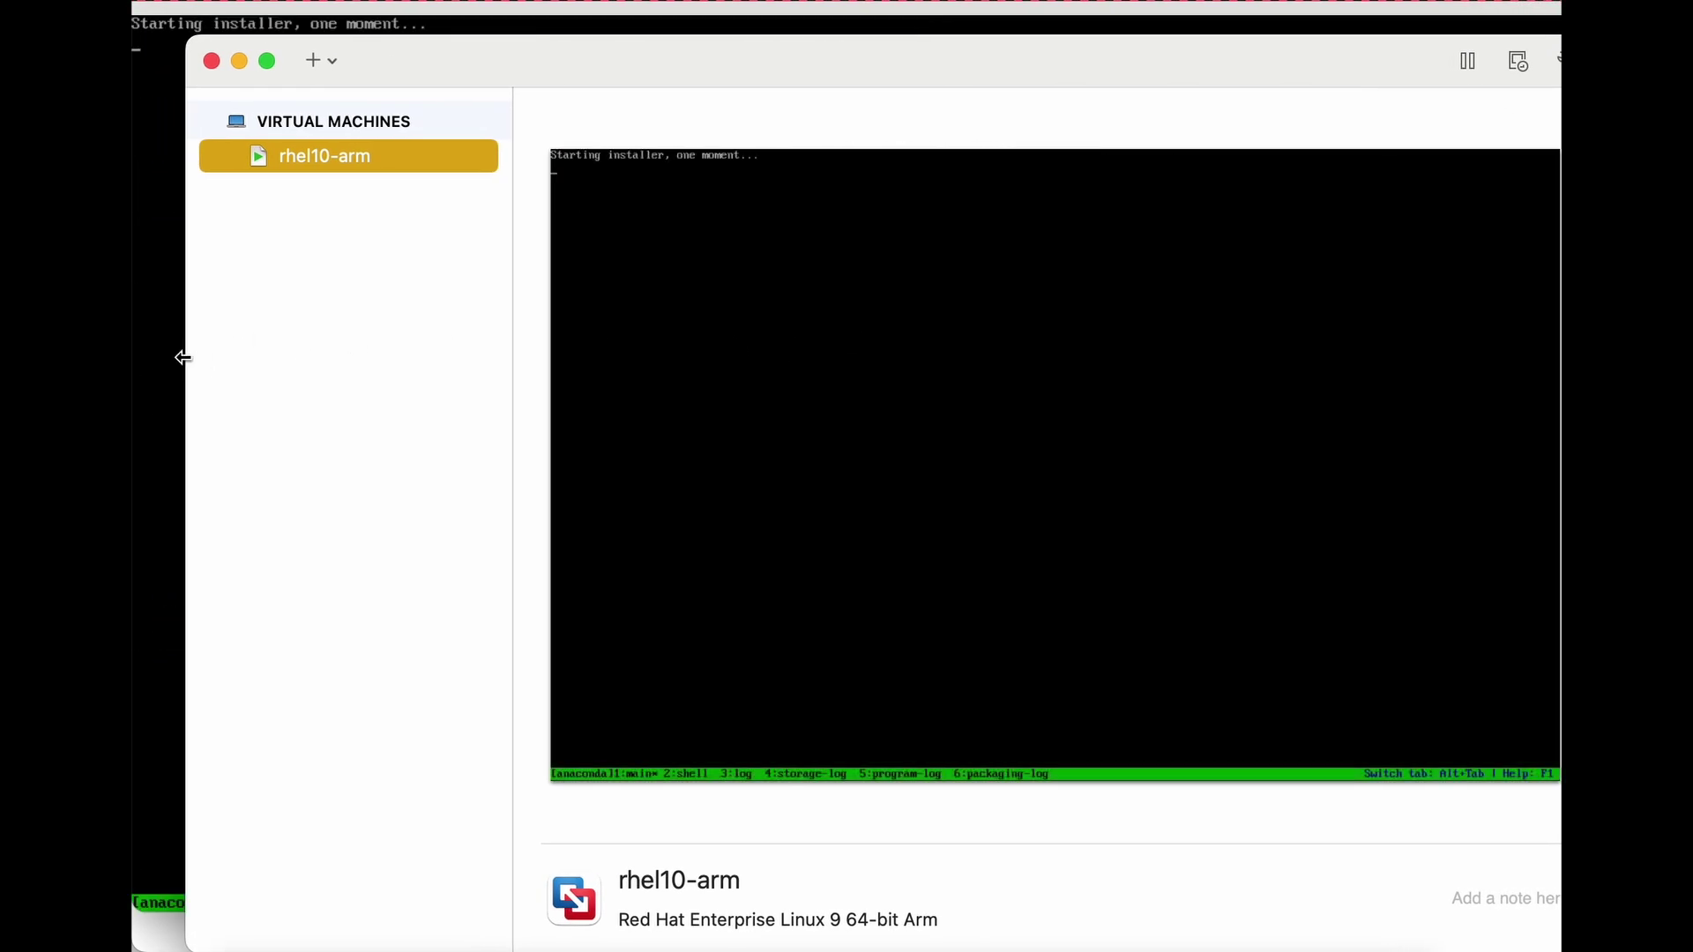
{"action": "left_click", "coordinate": [1085, 7]}
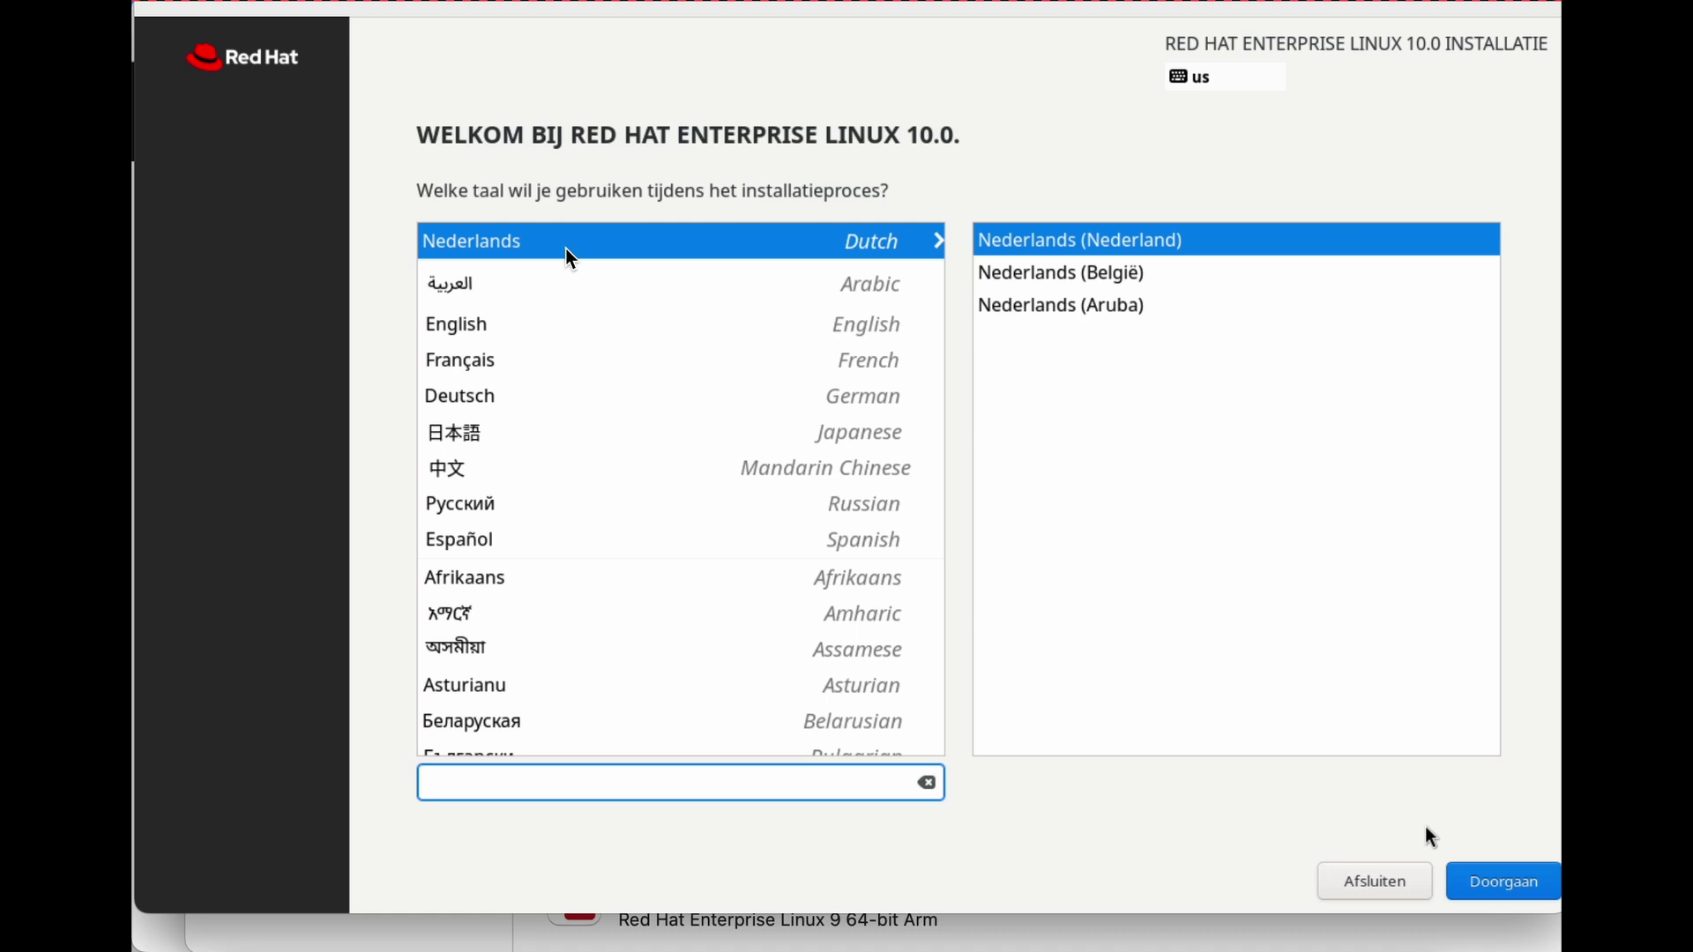
Set the installer language to English (India) and continue to the Installation Summary.
{"action": "key", "text": "Tab"}
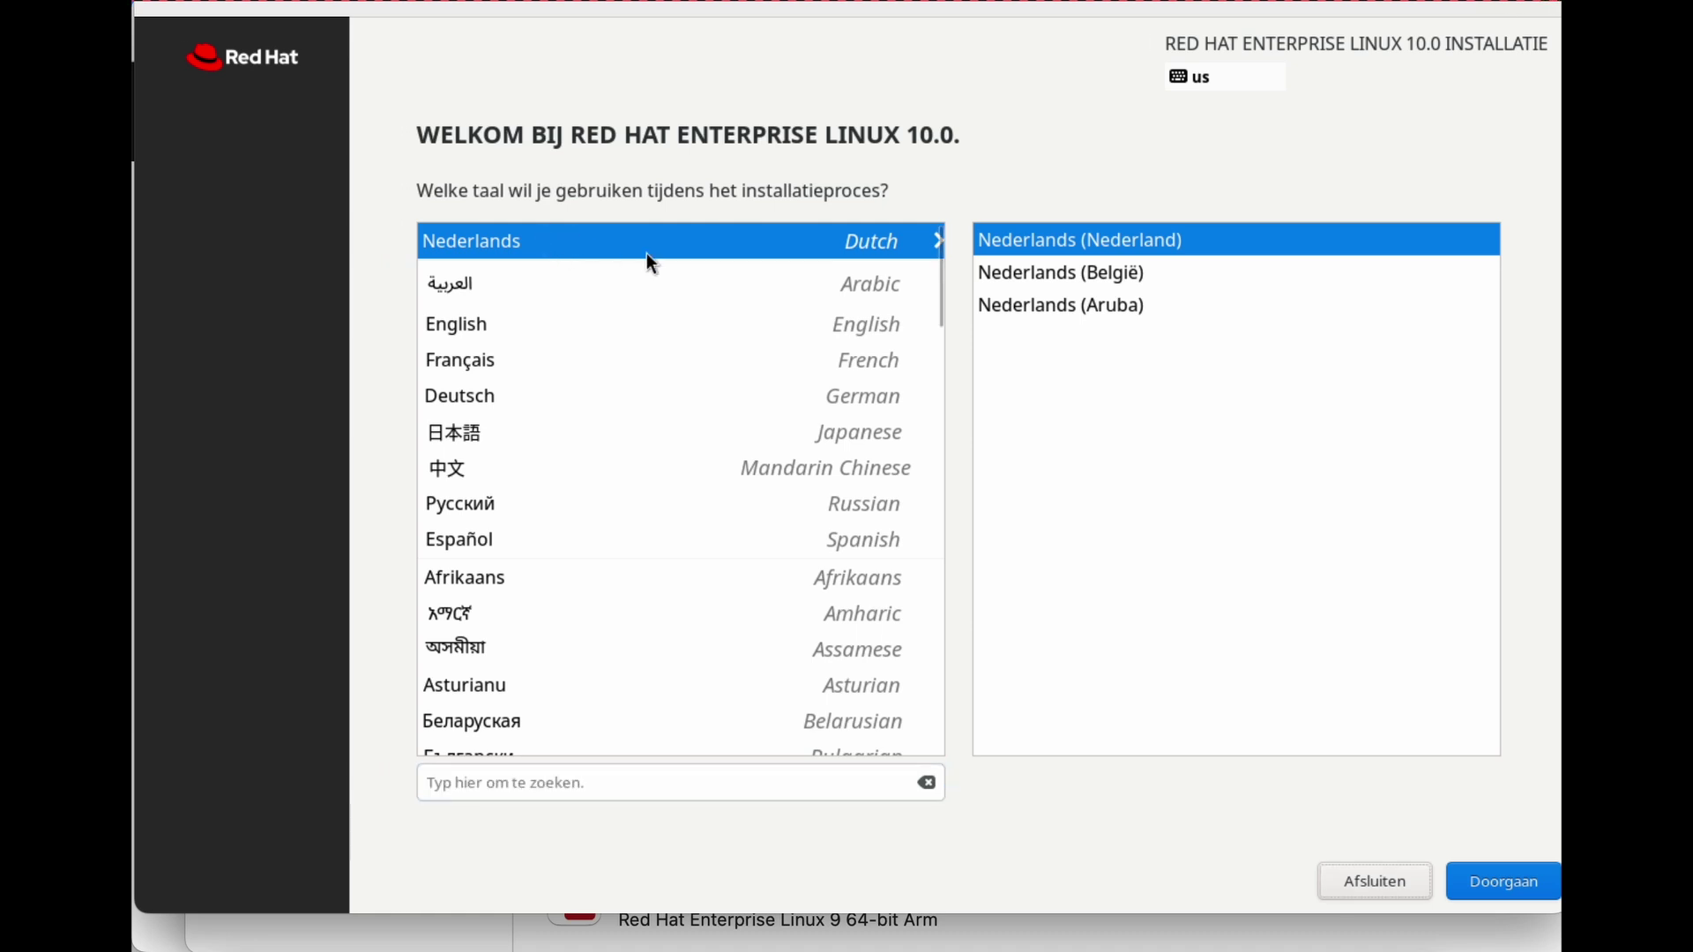
{"action": "left_click", "coordinate": [581, 324]}
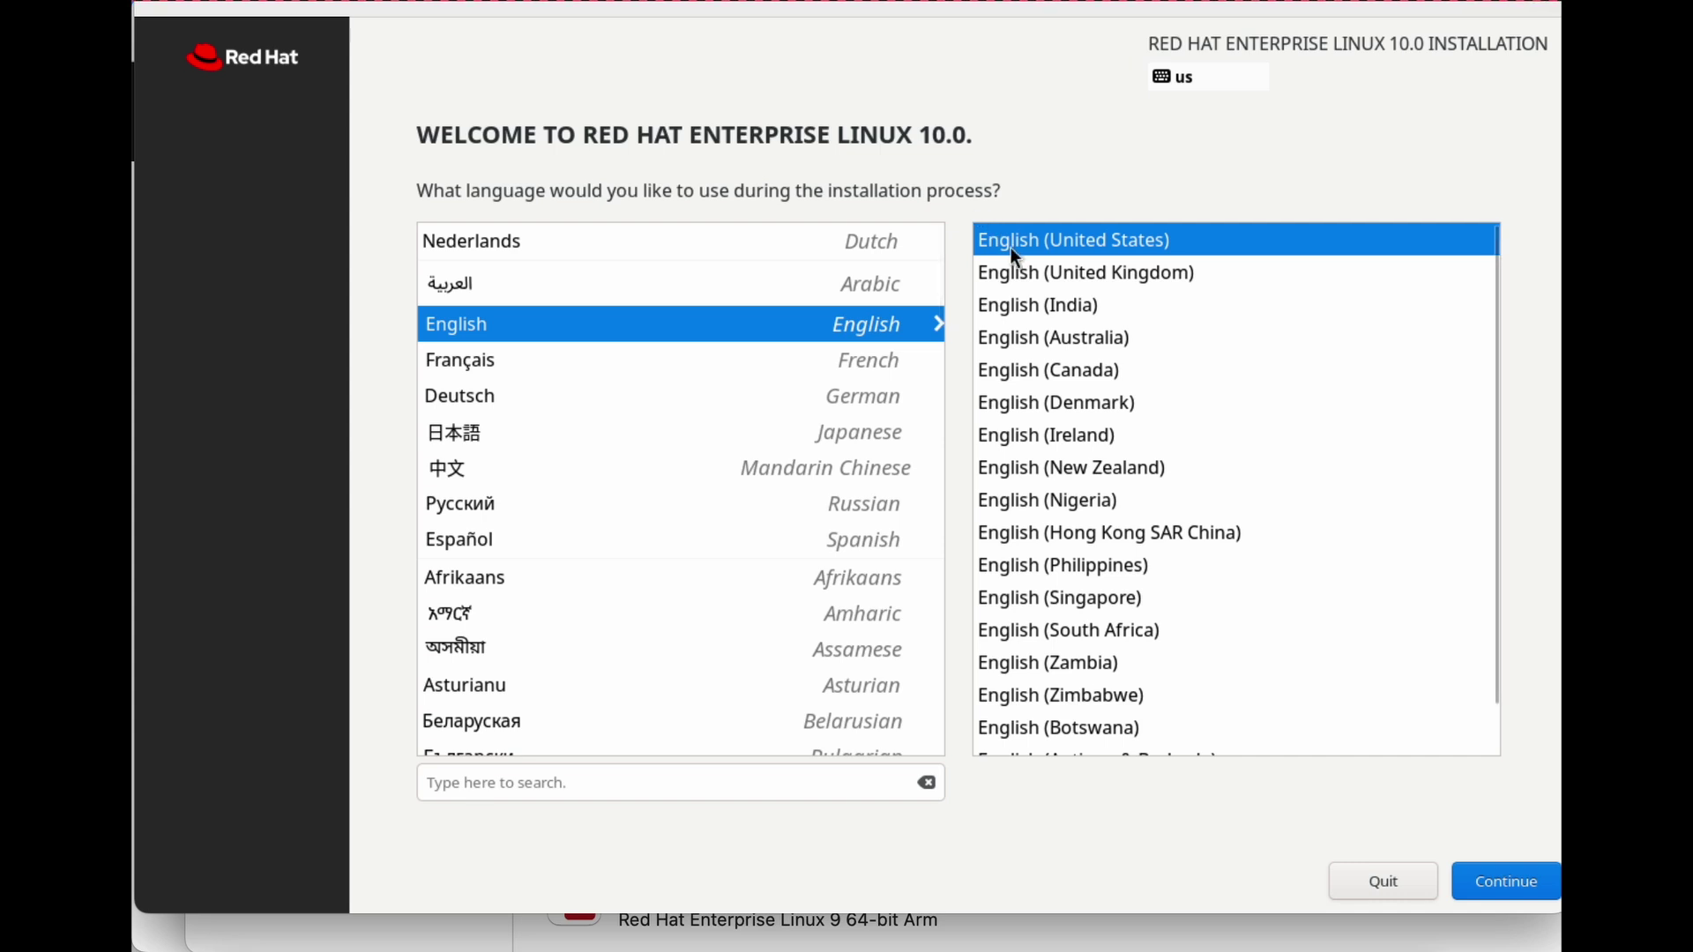
{"action": "left_click", "coordinate": [1027, 305]}
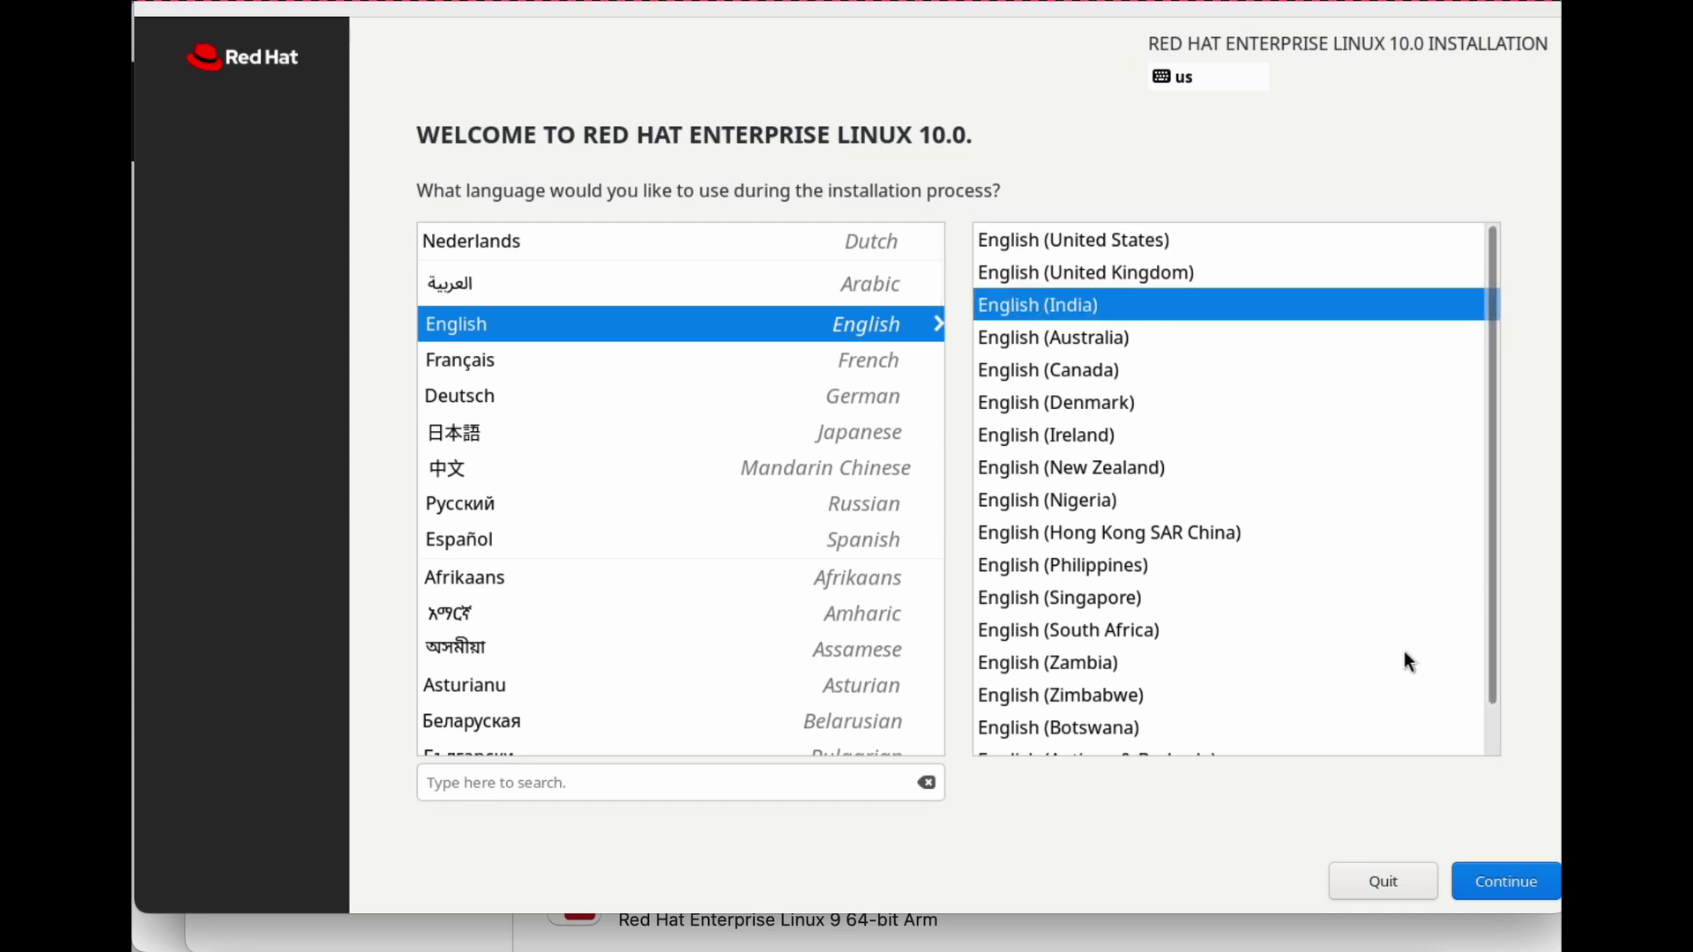
{"action": "left_click", "coordinate": [1506, 882]}
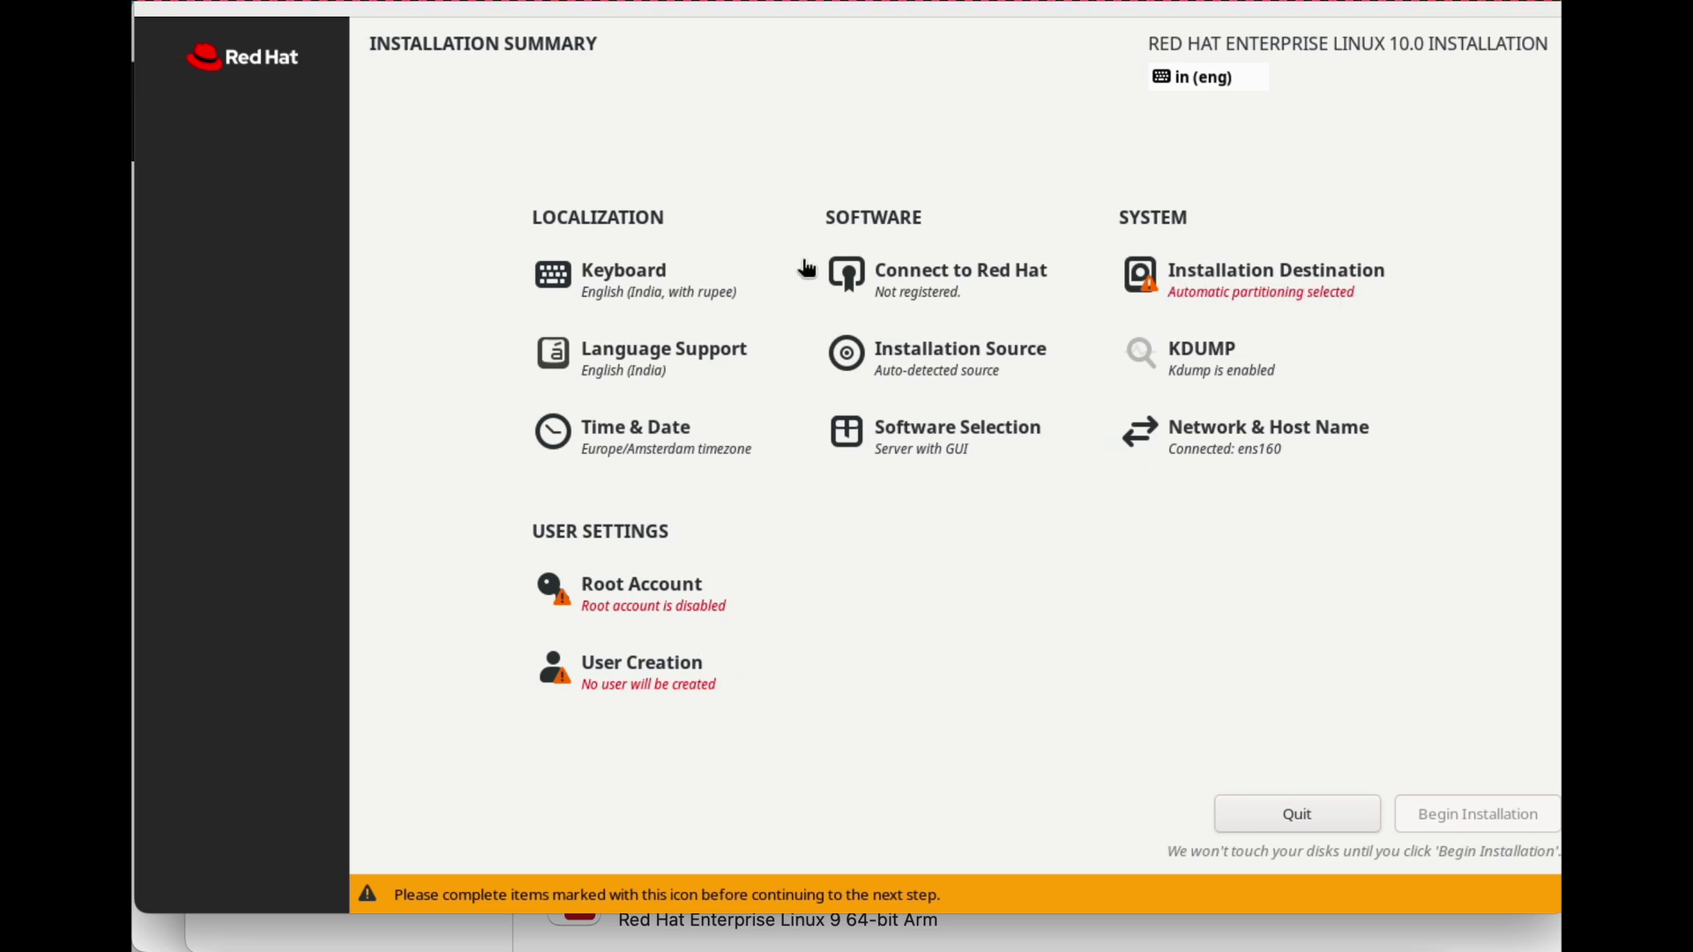
Accept automatic disk partitioning and enable the root account.
{"action": "left_click", "coordinate": [1268, 285]}
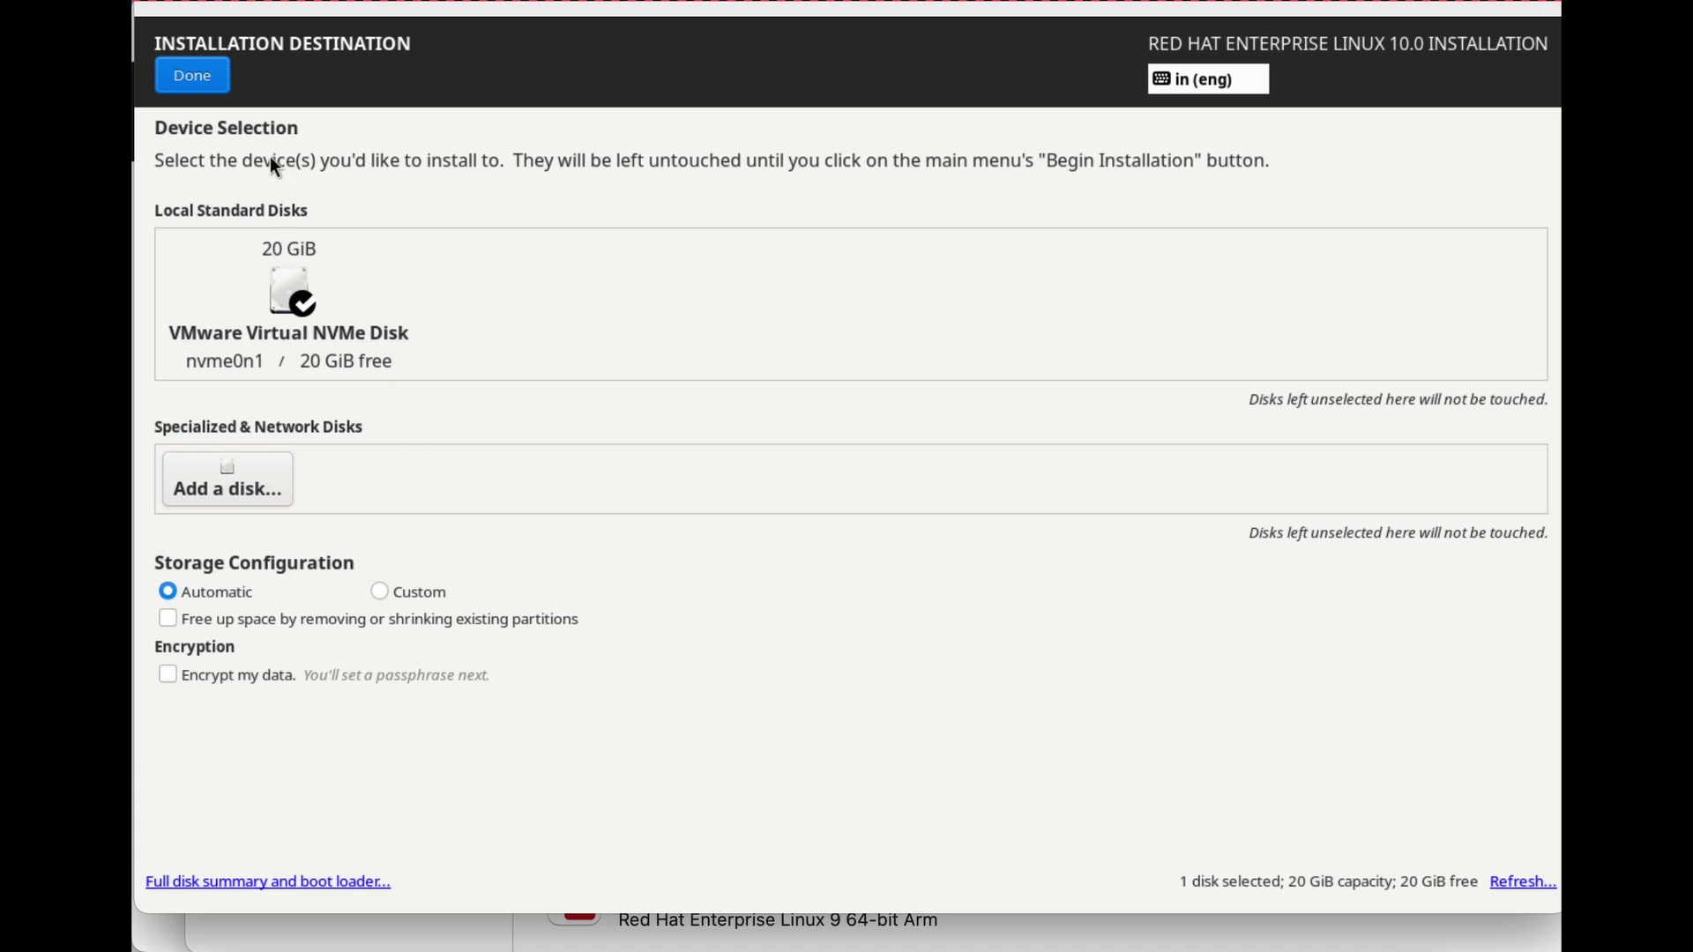
{"action": "left_click", "coordinate": [190, 68]}
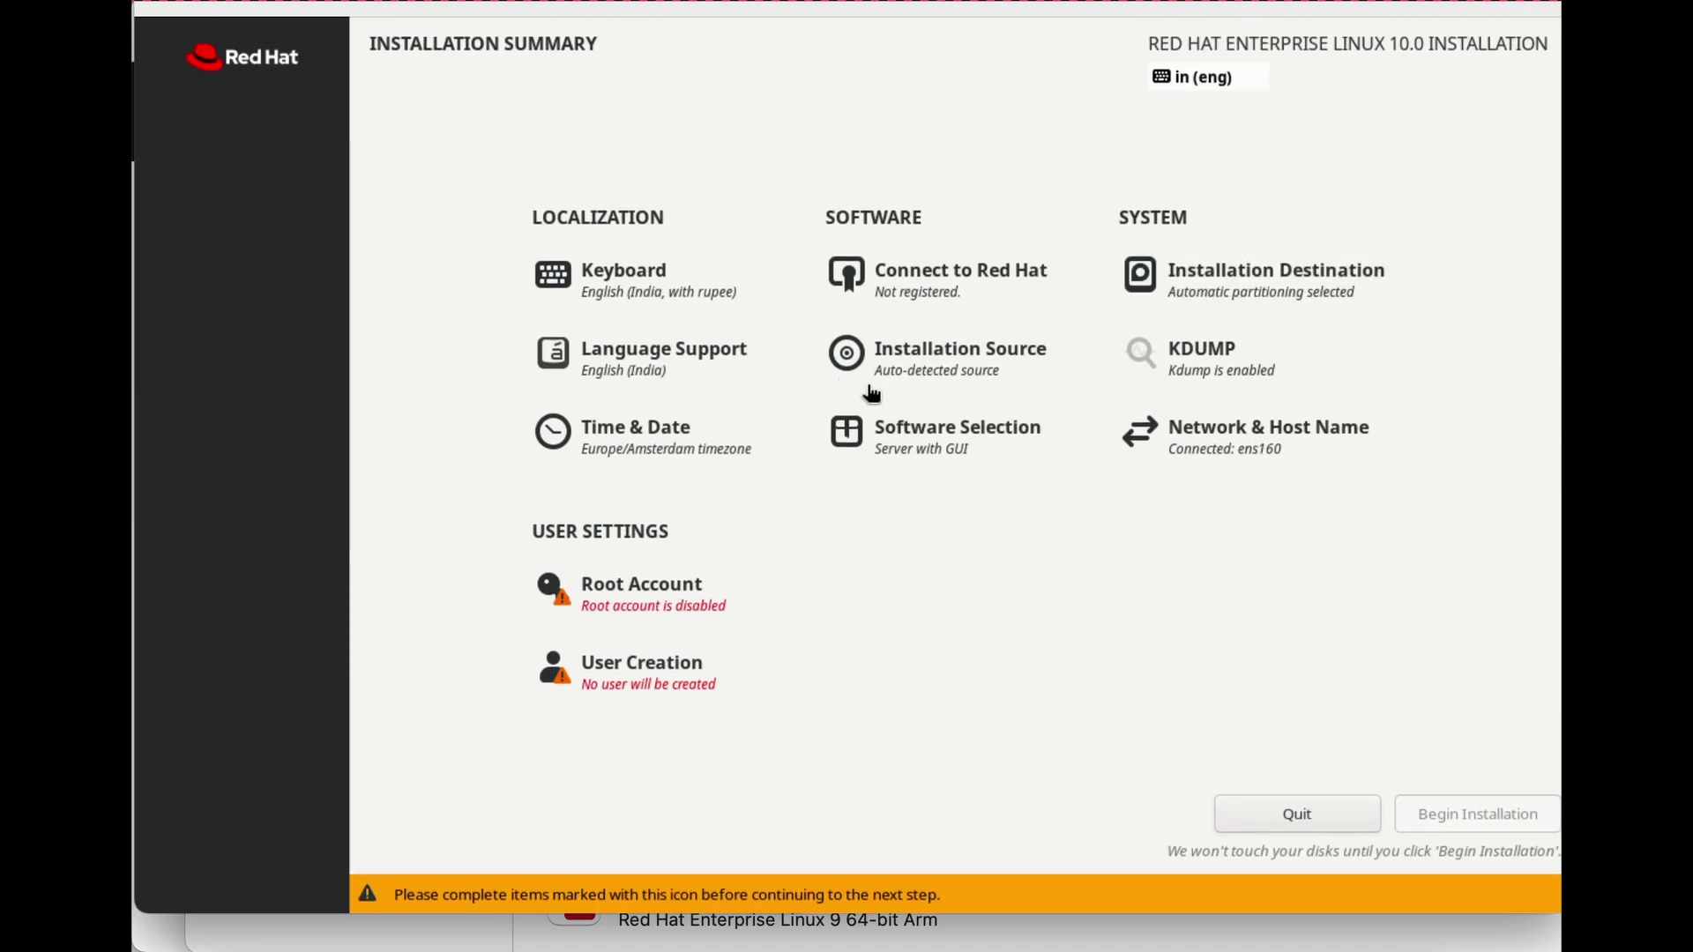
{"action": "left_click", "coordinate": [628, 596]}
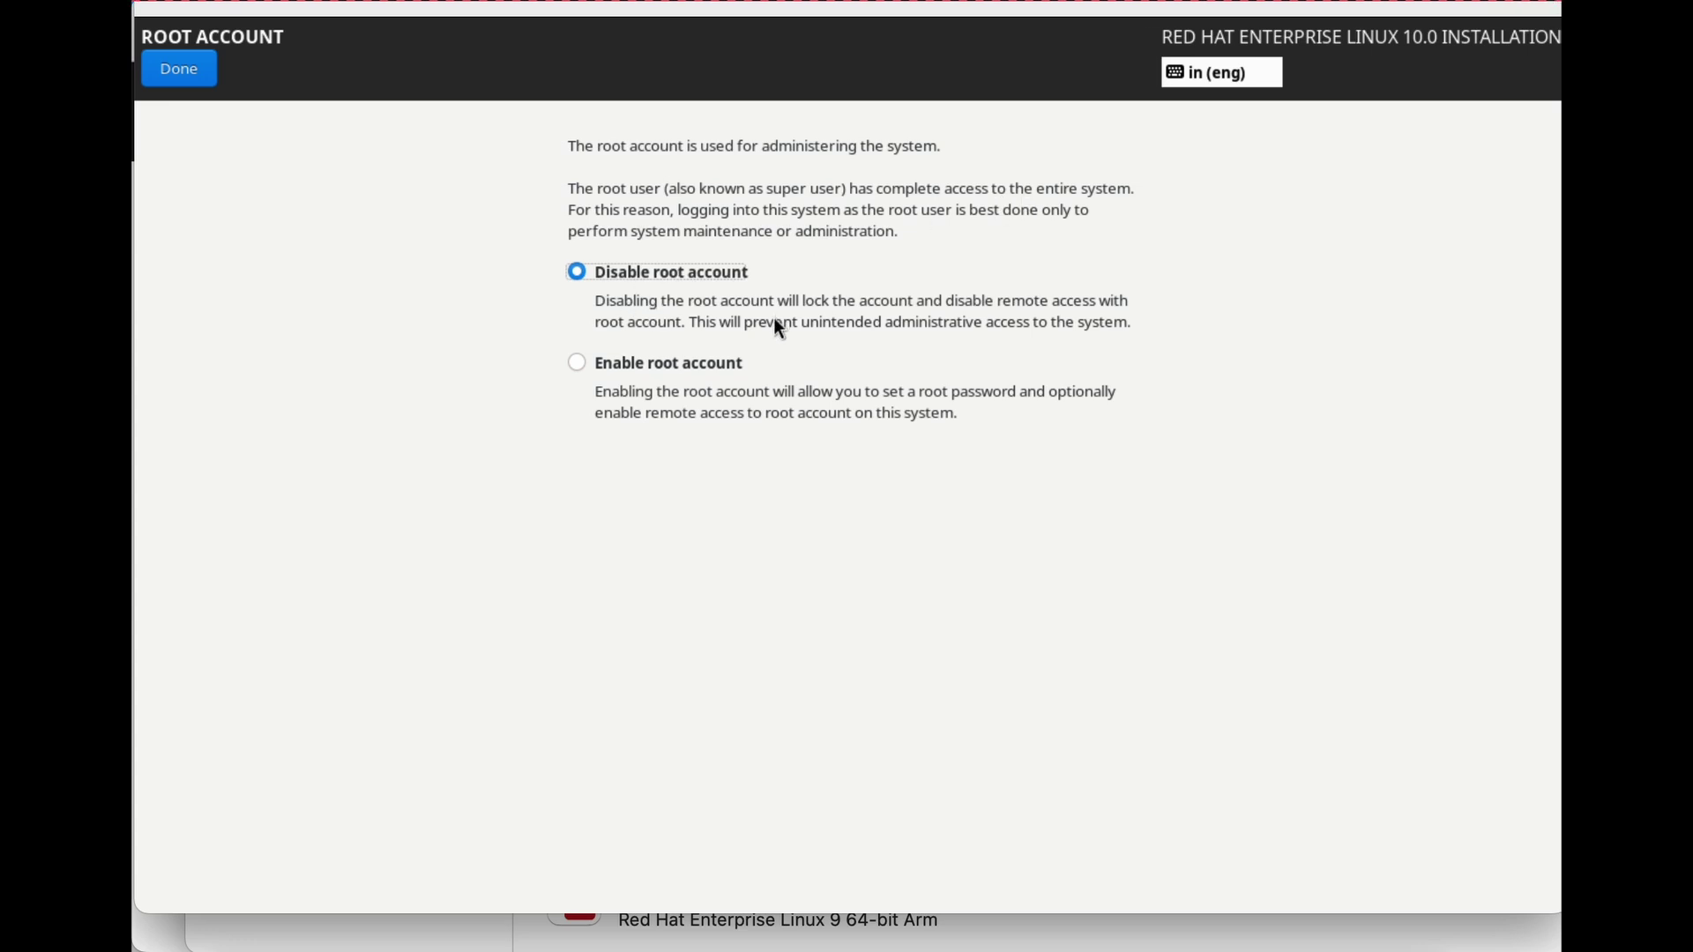
{"action": "key", "text": "Down"}
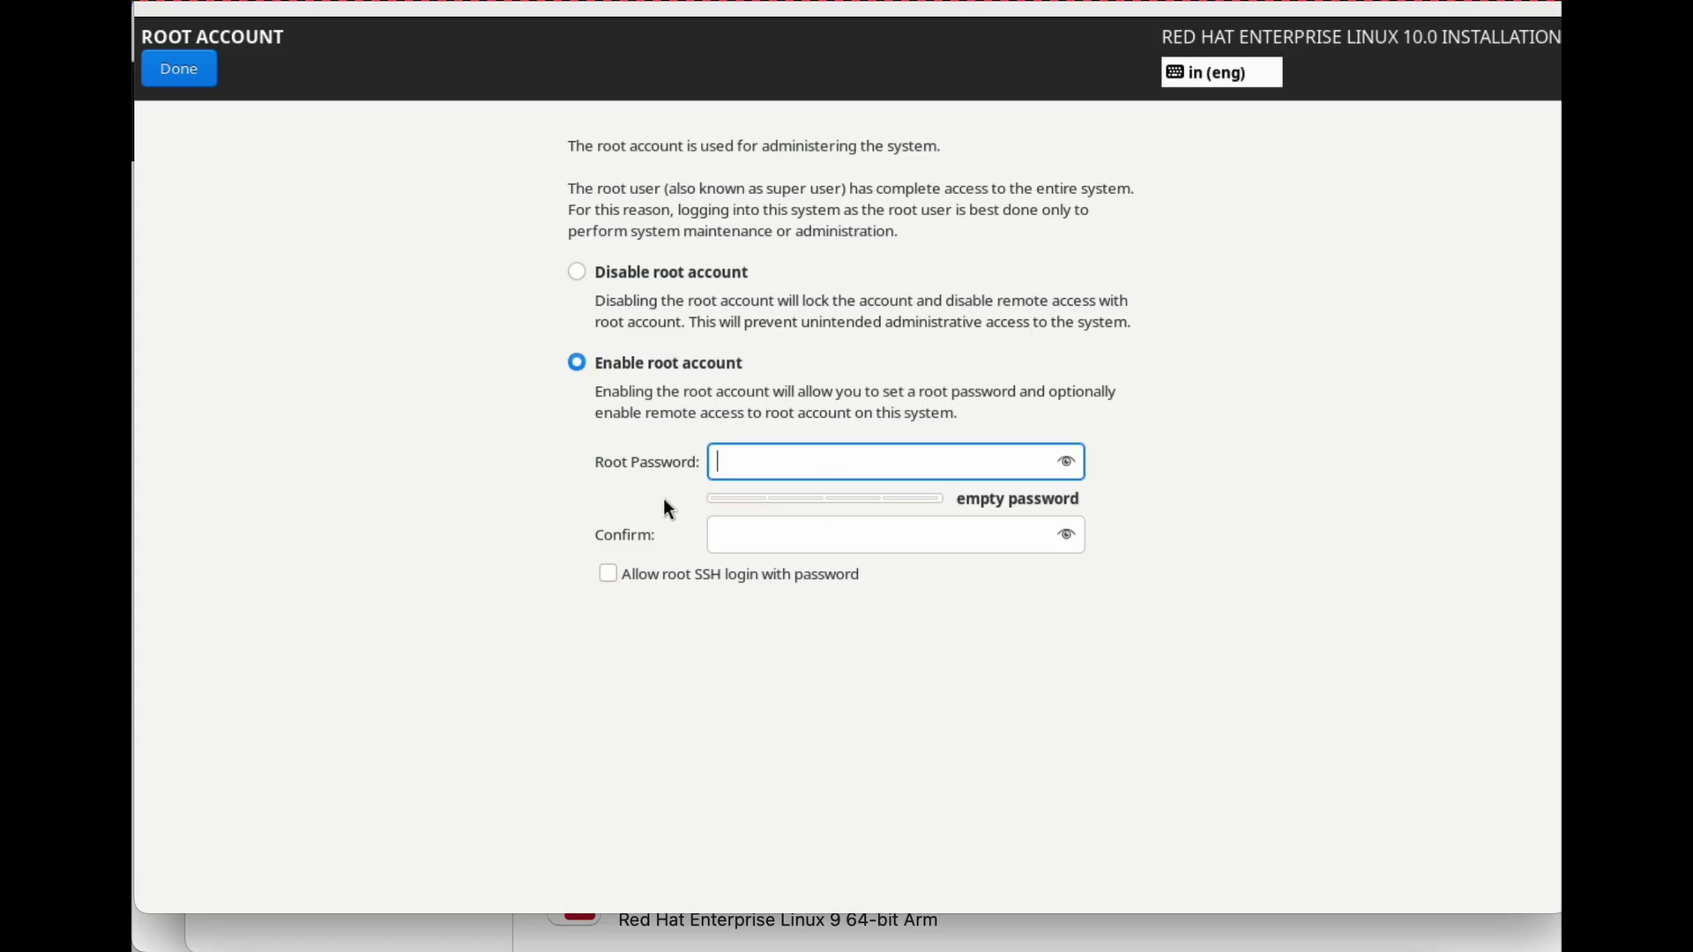
Set and confirm the root password, allow root SSH login, and begin installation.
{"action": "type", "text": "*******"}
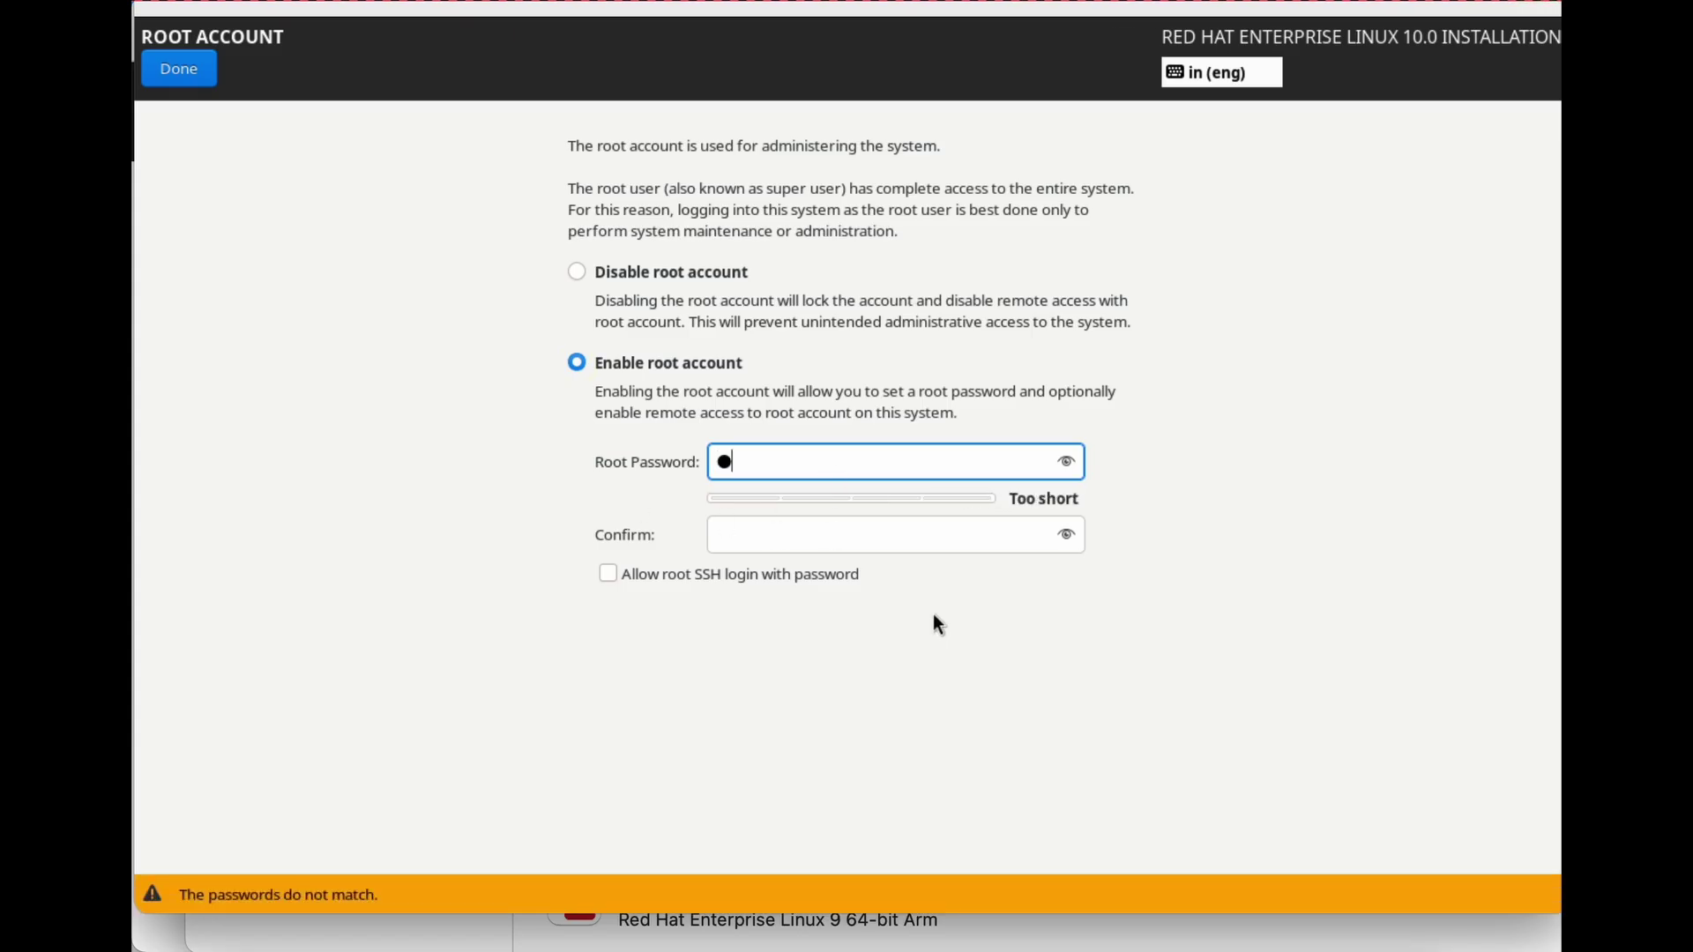
{"action": "type", "text": "*********"}
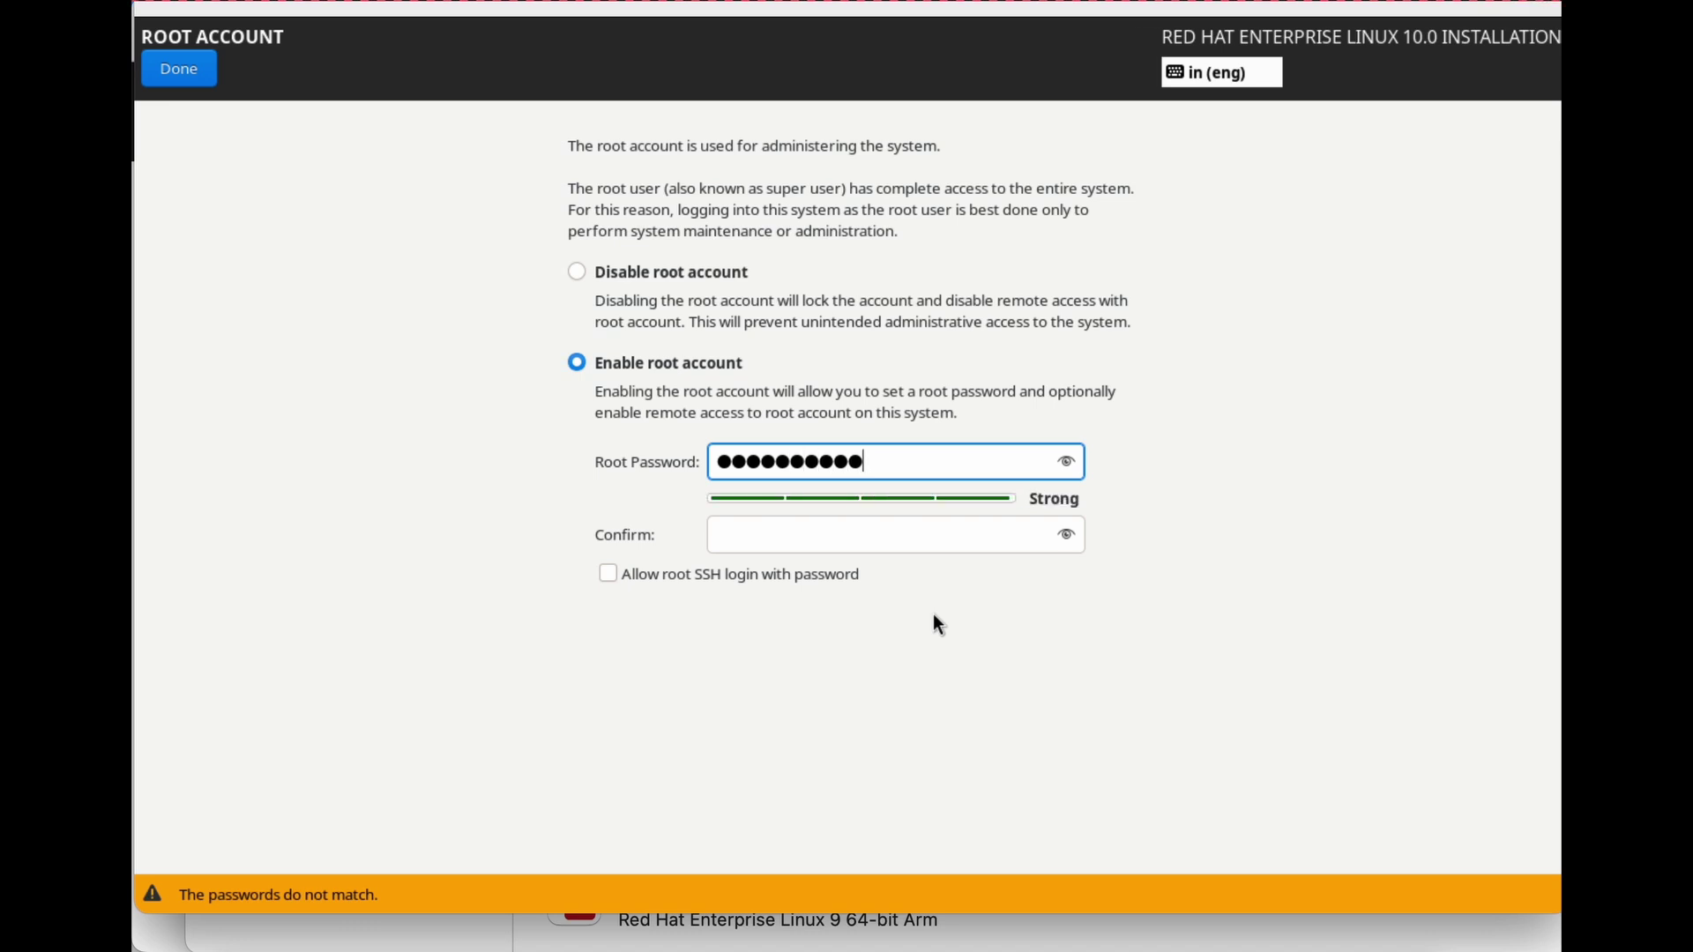
{"action": "key", "text": "Tab"}
{"action": "type", "text": "****************"}
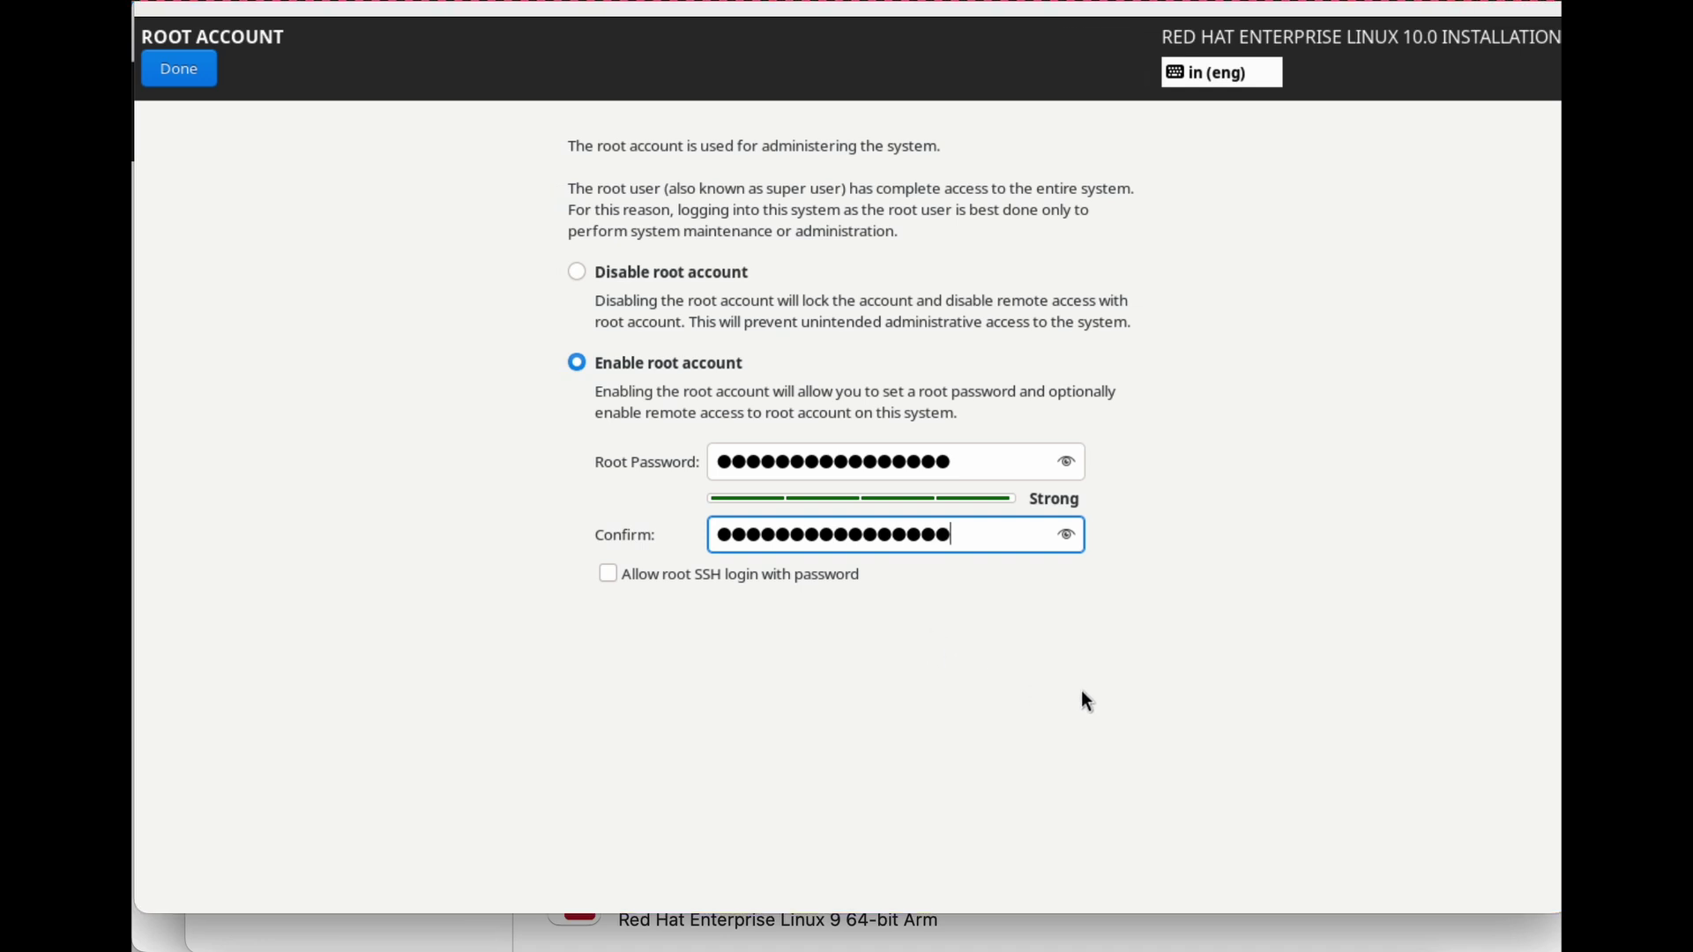
{"action": "left_click", "coordinate": [607, 574]}
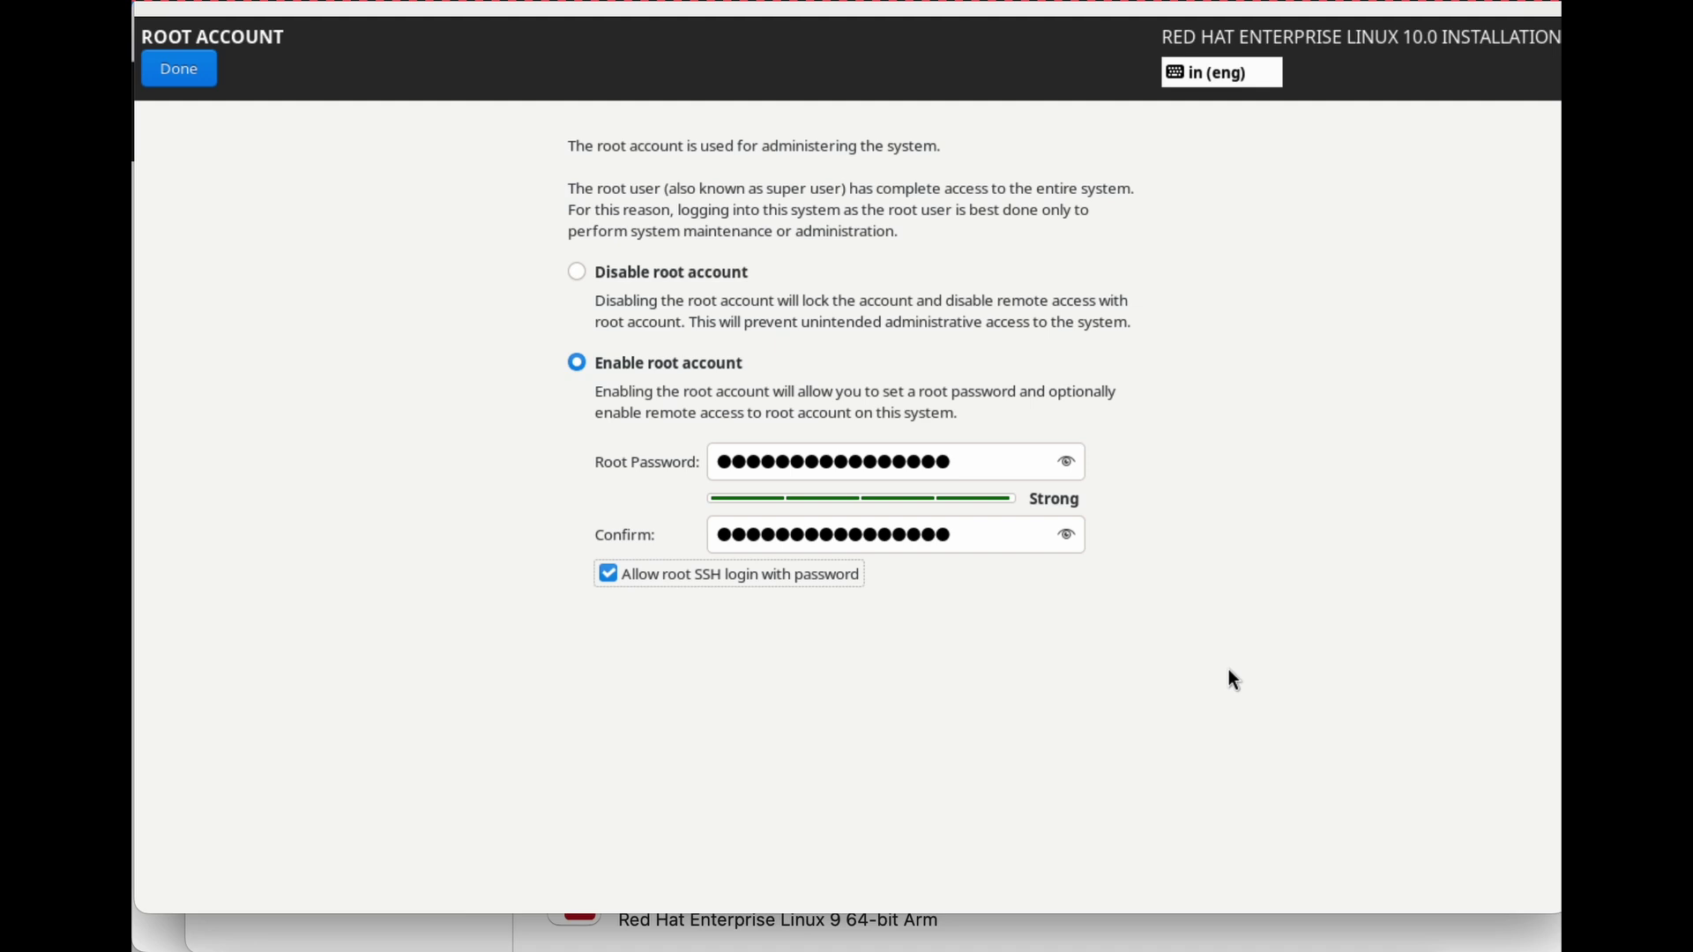
{"action": "left_click", "coordinate": [168, 65]}
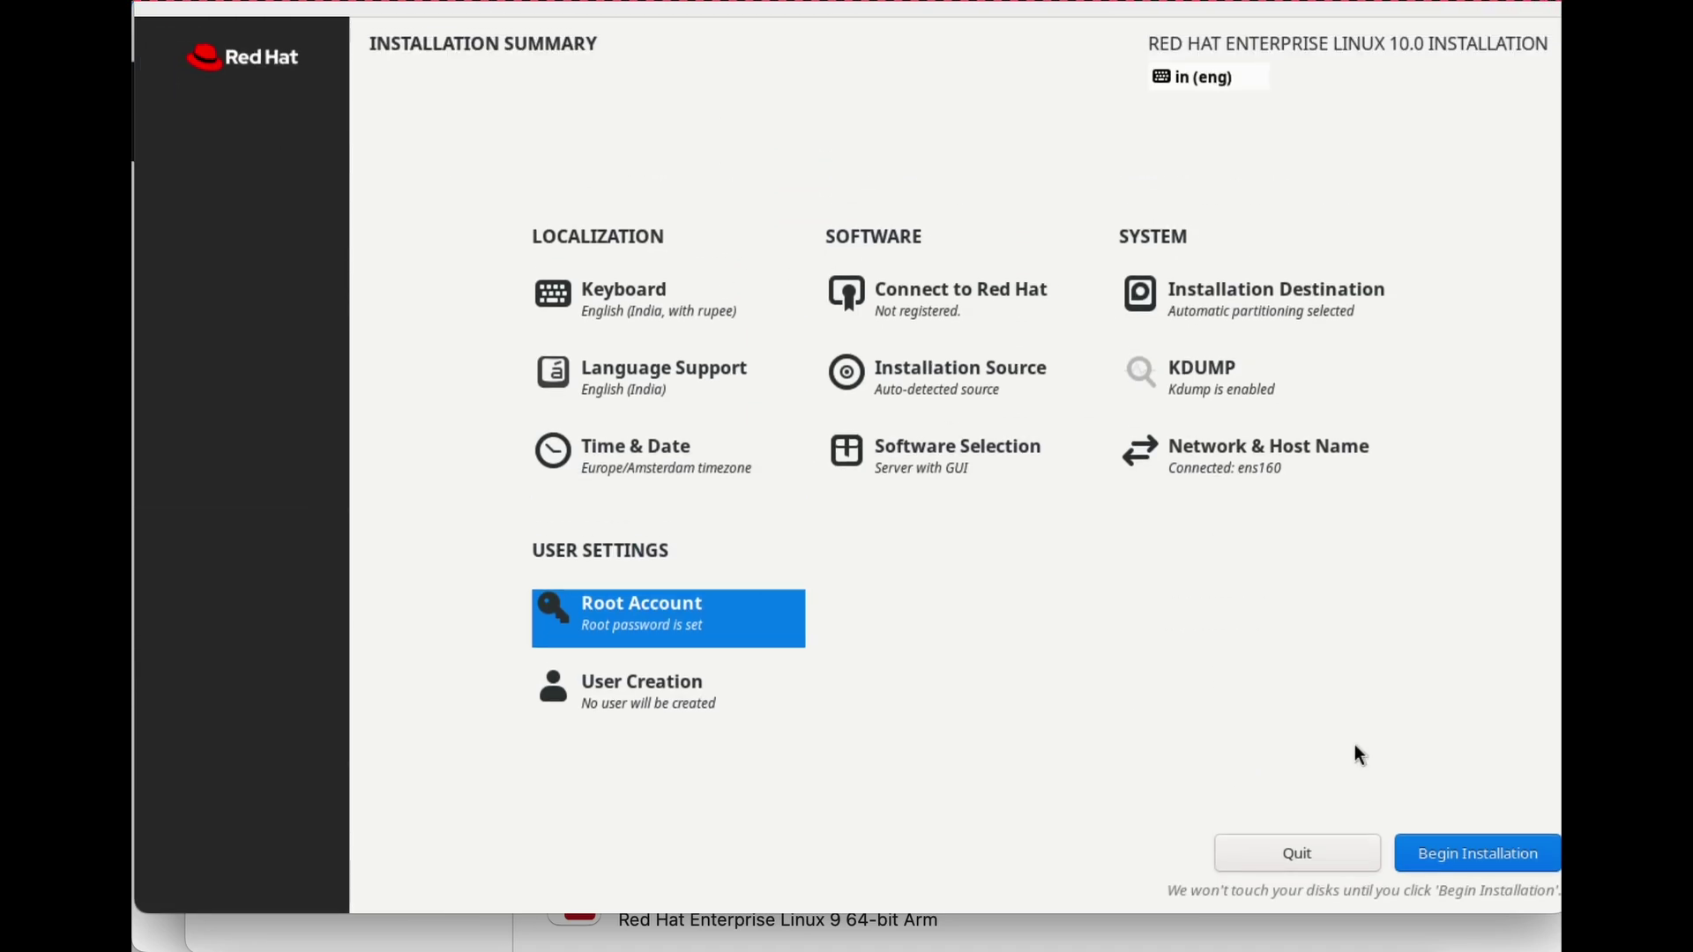
{"action": "left_click", "coordinate": [1469, 854]}
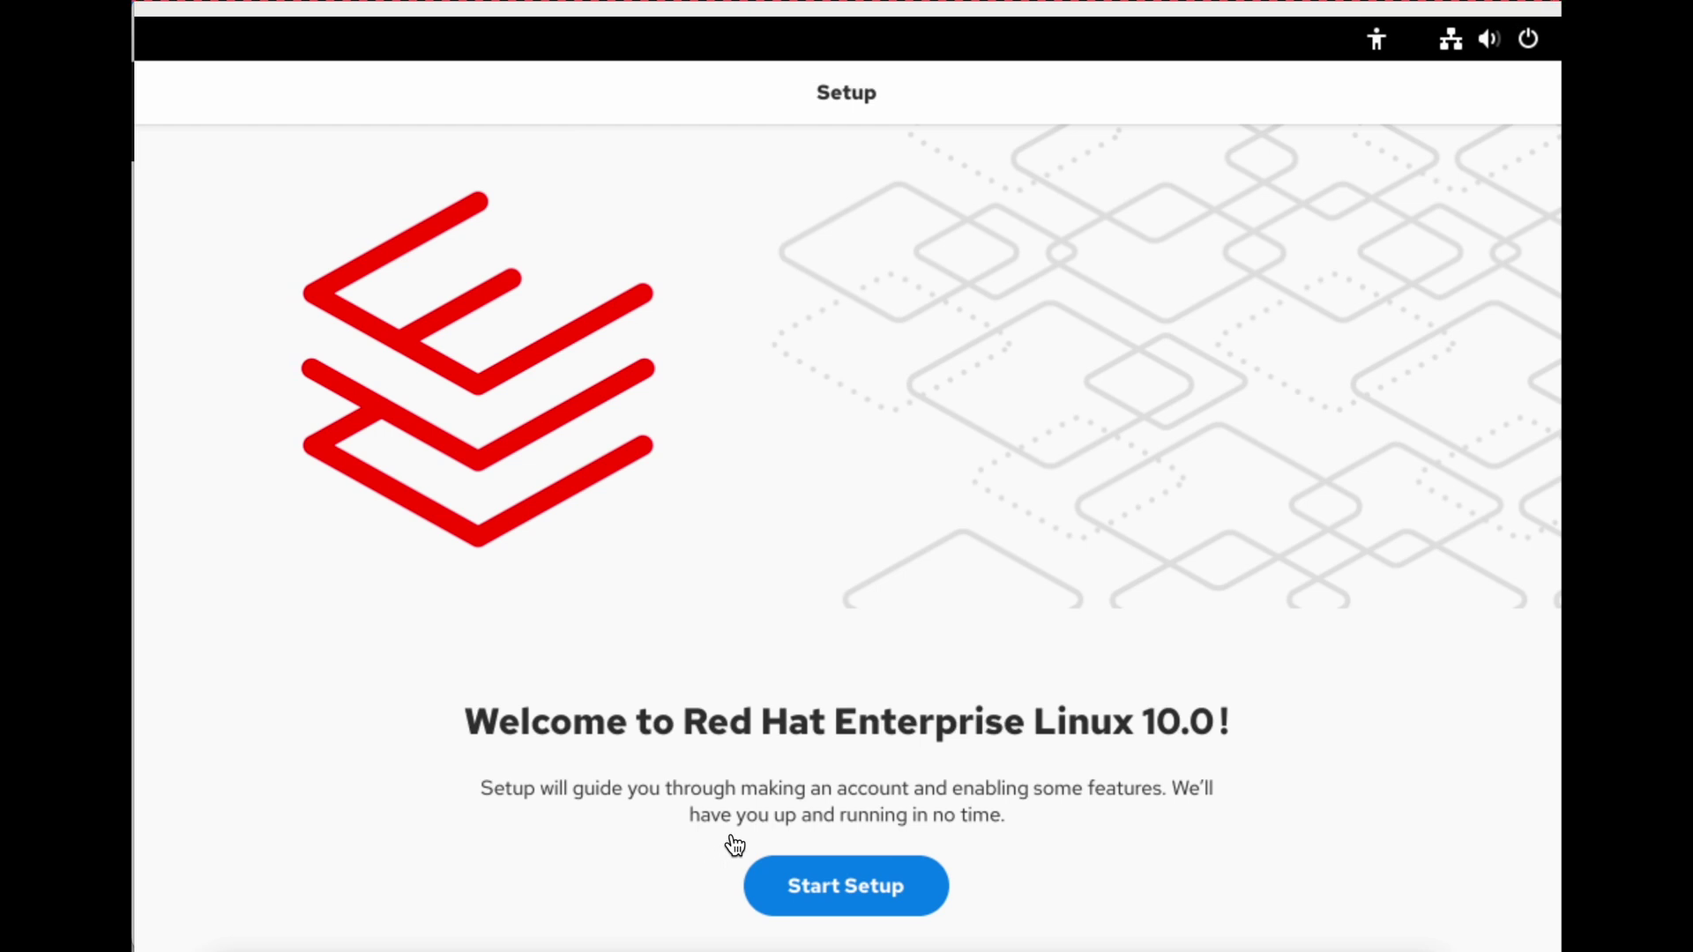
Start setup, accept privacy, and enter the user's full name and edited username.
{"action": "left_click", "coordinate": [818, 884]}
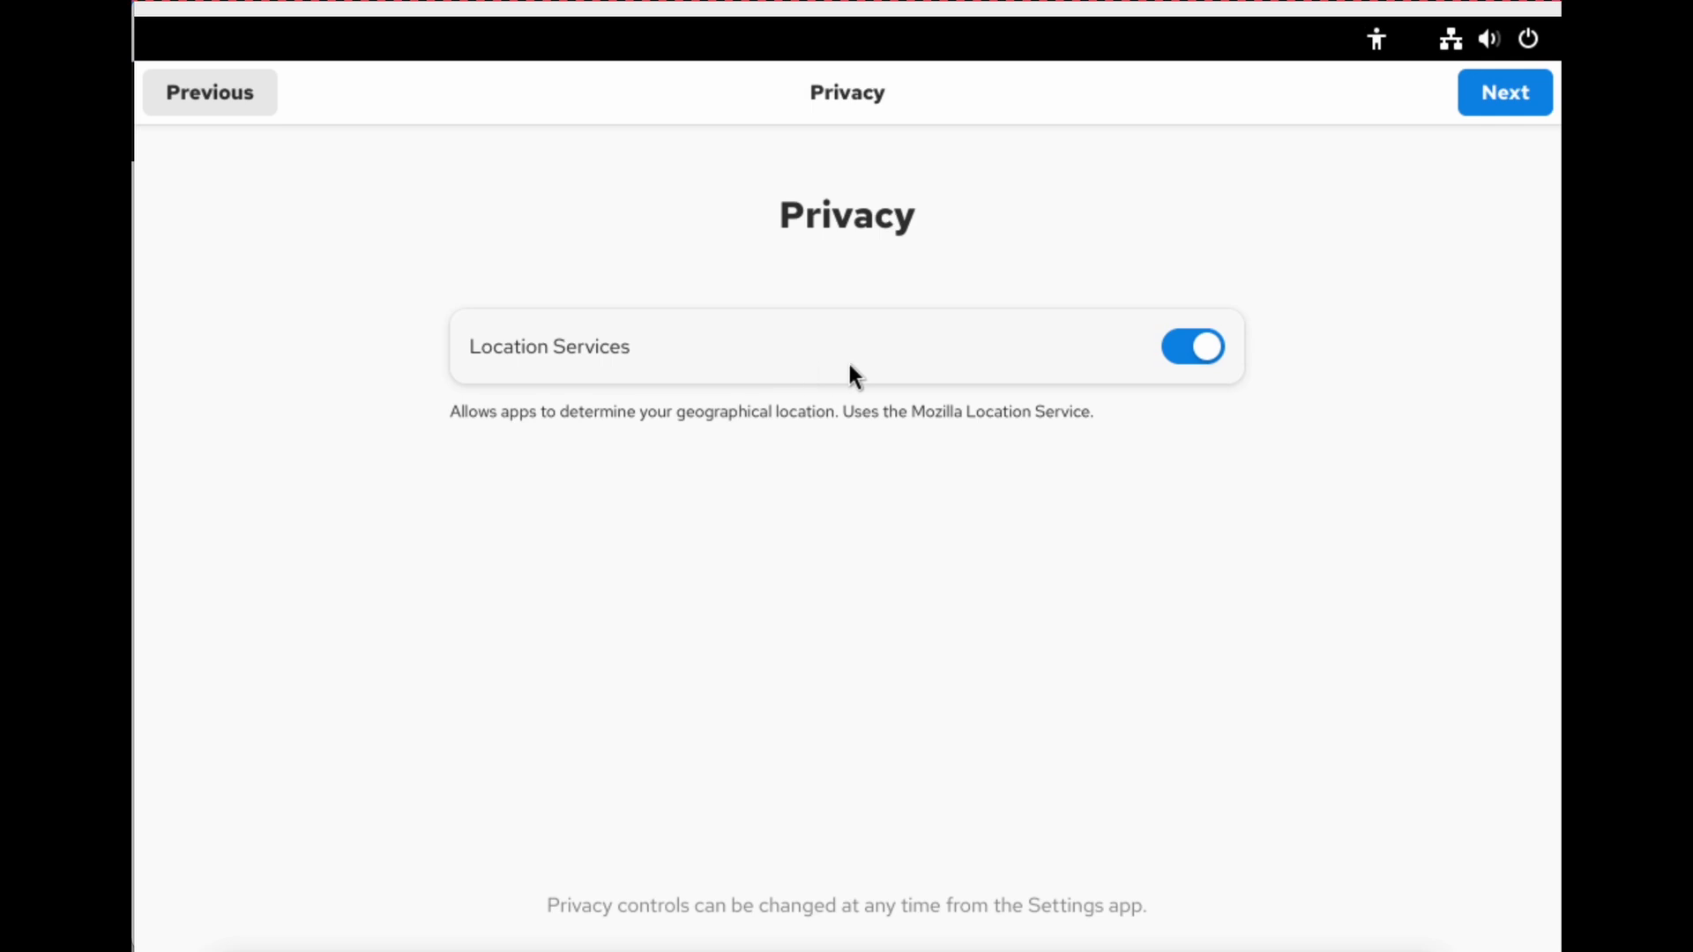
{"action": "left_click", "coordinate": [1502, 93]}
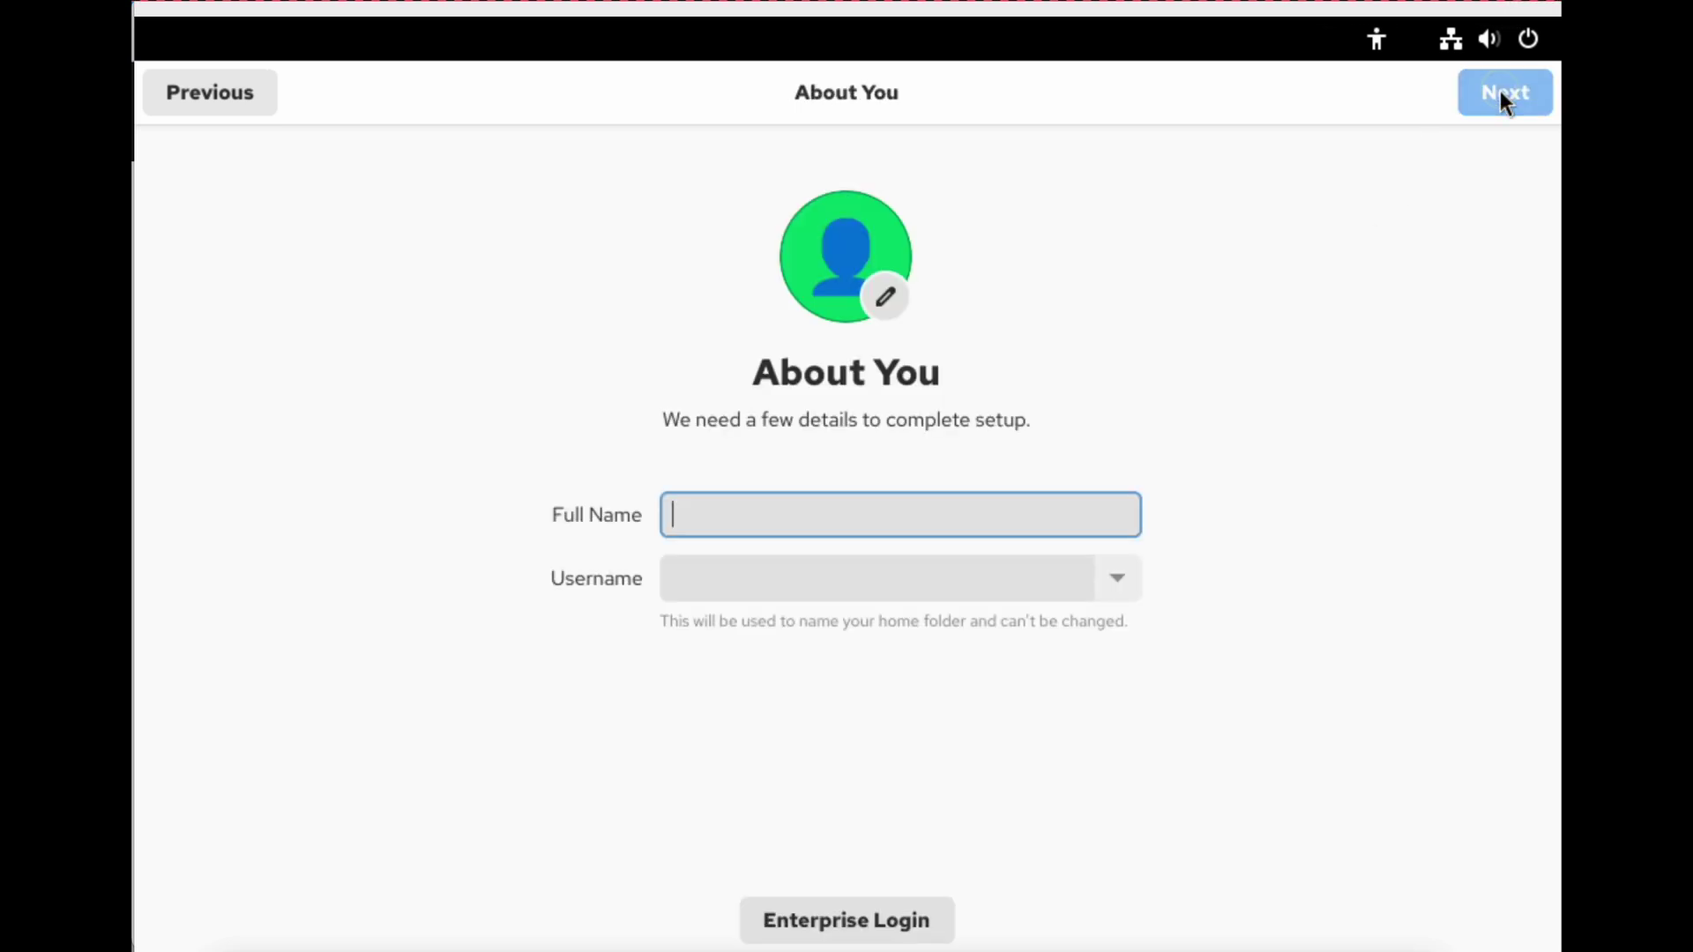
{"action": "type", "text": "Pankaj"}
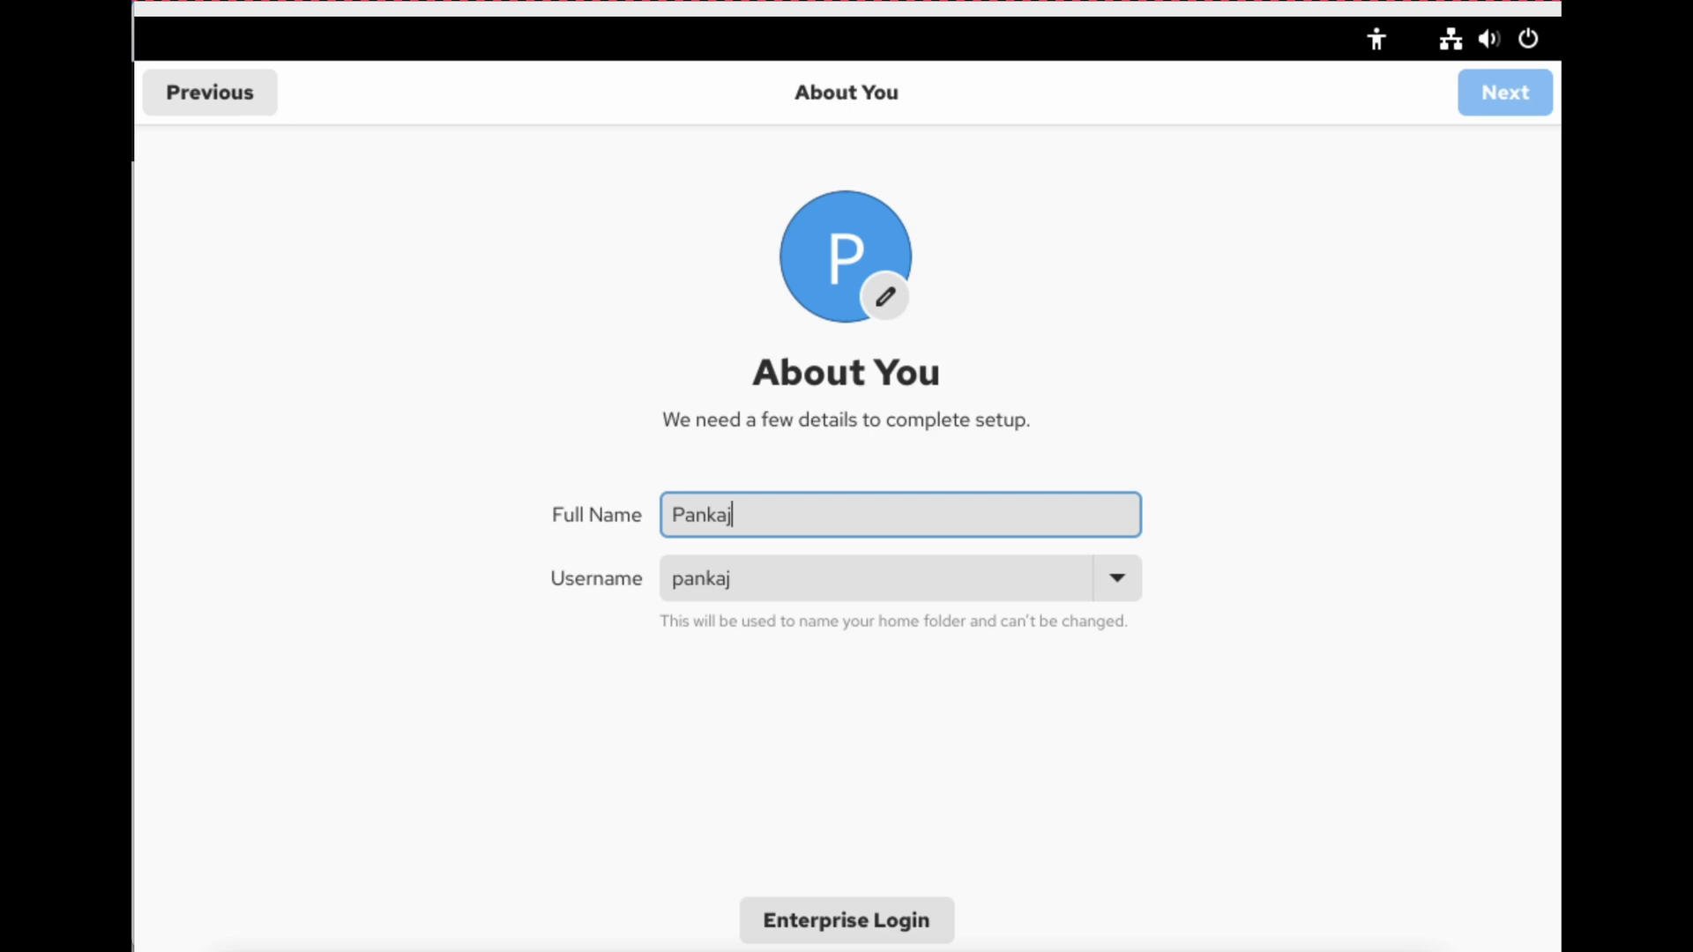
{"action": "type", "text": " Kumar"}
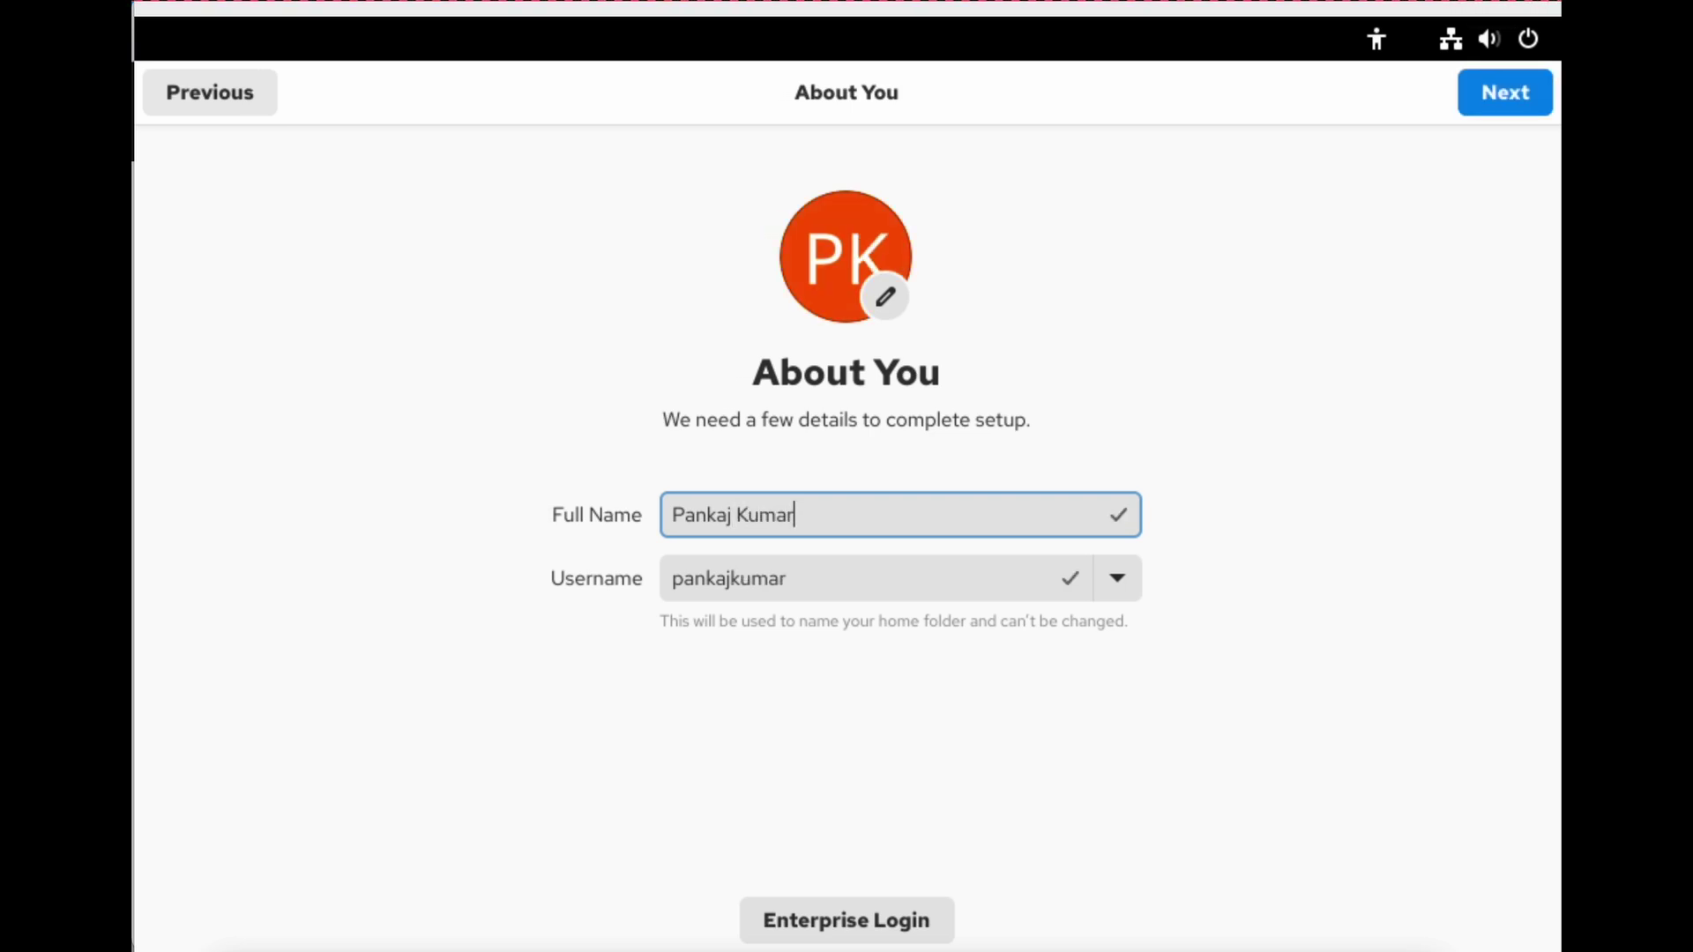
{"action": "left_click", "coordinate": [735, 582]}
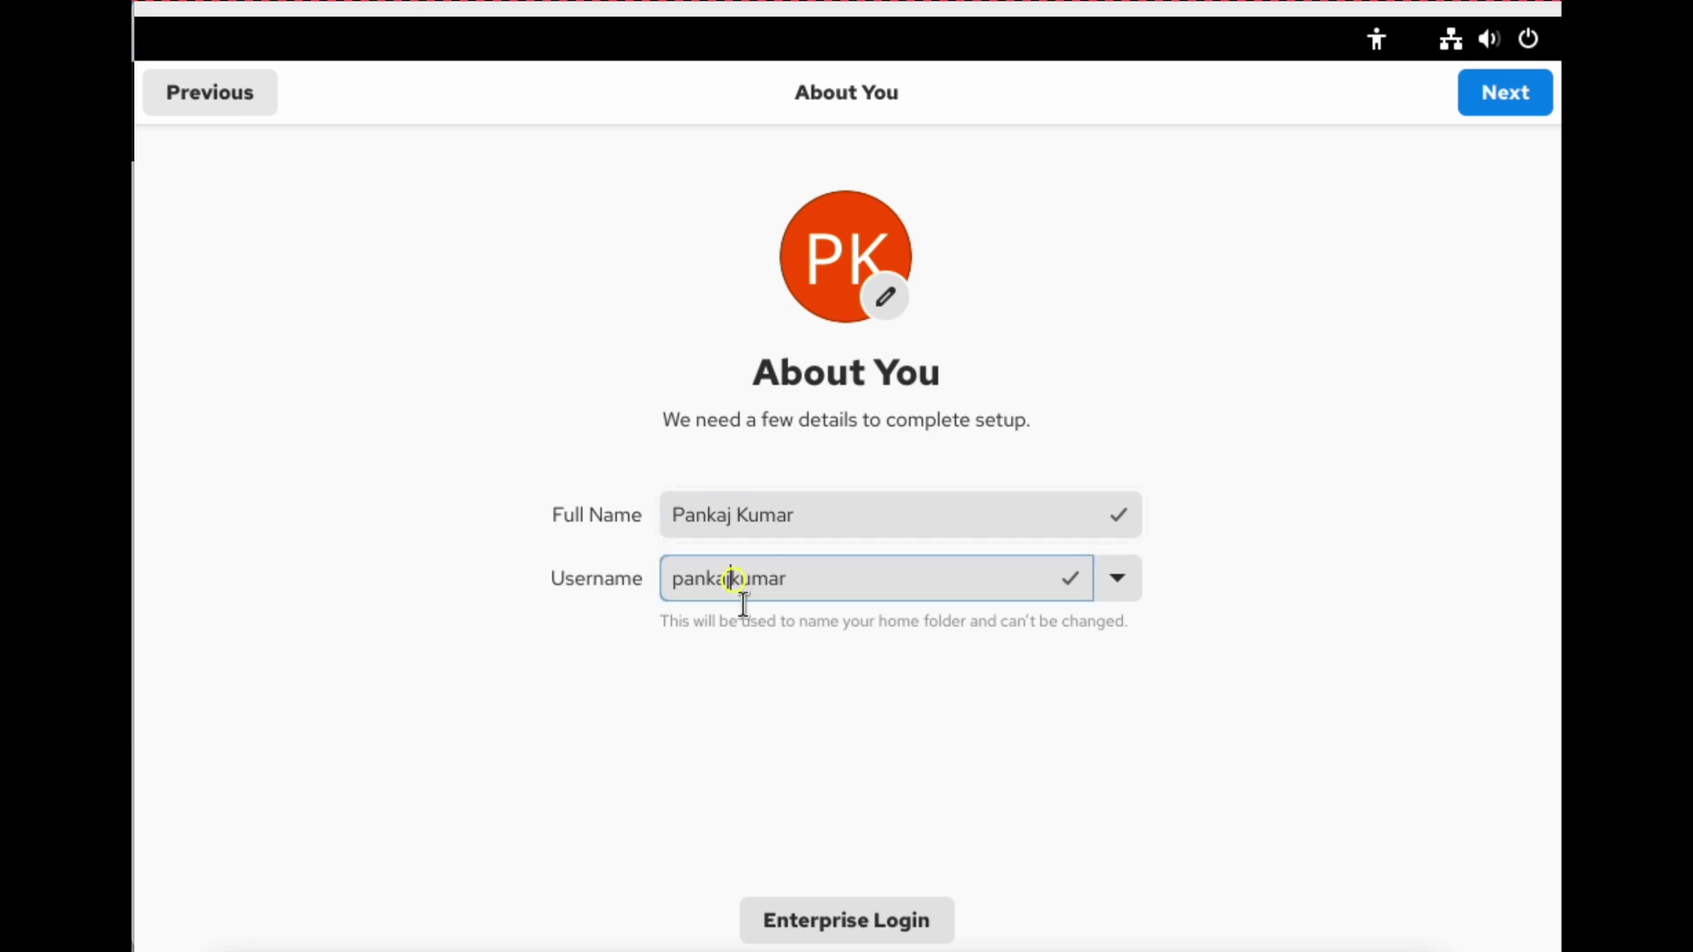
{"action": "key", "text": "BackSpace"}
{"action": "key", "text": "BackSpace"}
{"action": "key", "text": "BackSpace"}
{"action": "key", "text": "BackSpace"}
{"action": "key", "text": "BackSpace"}
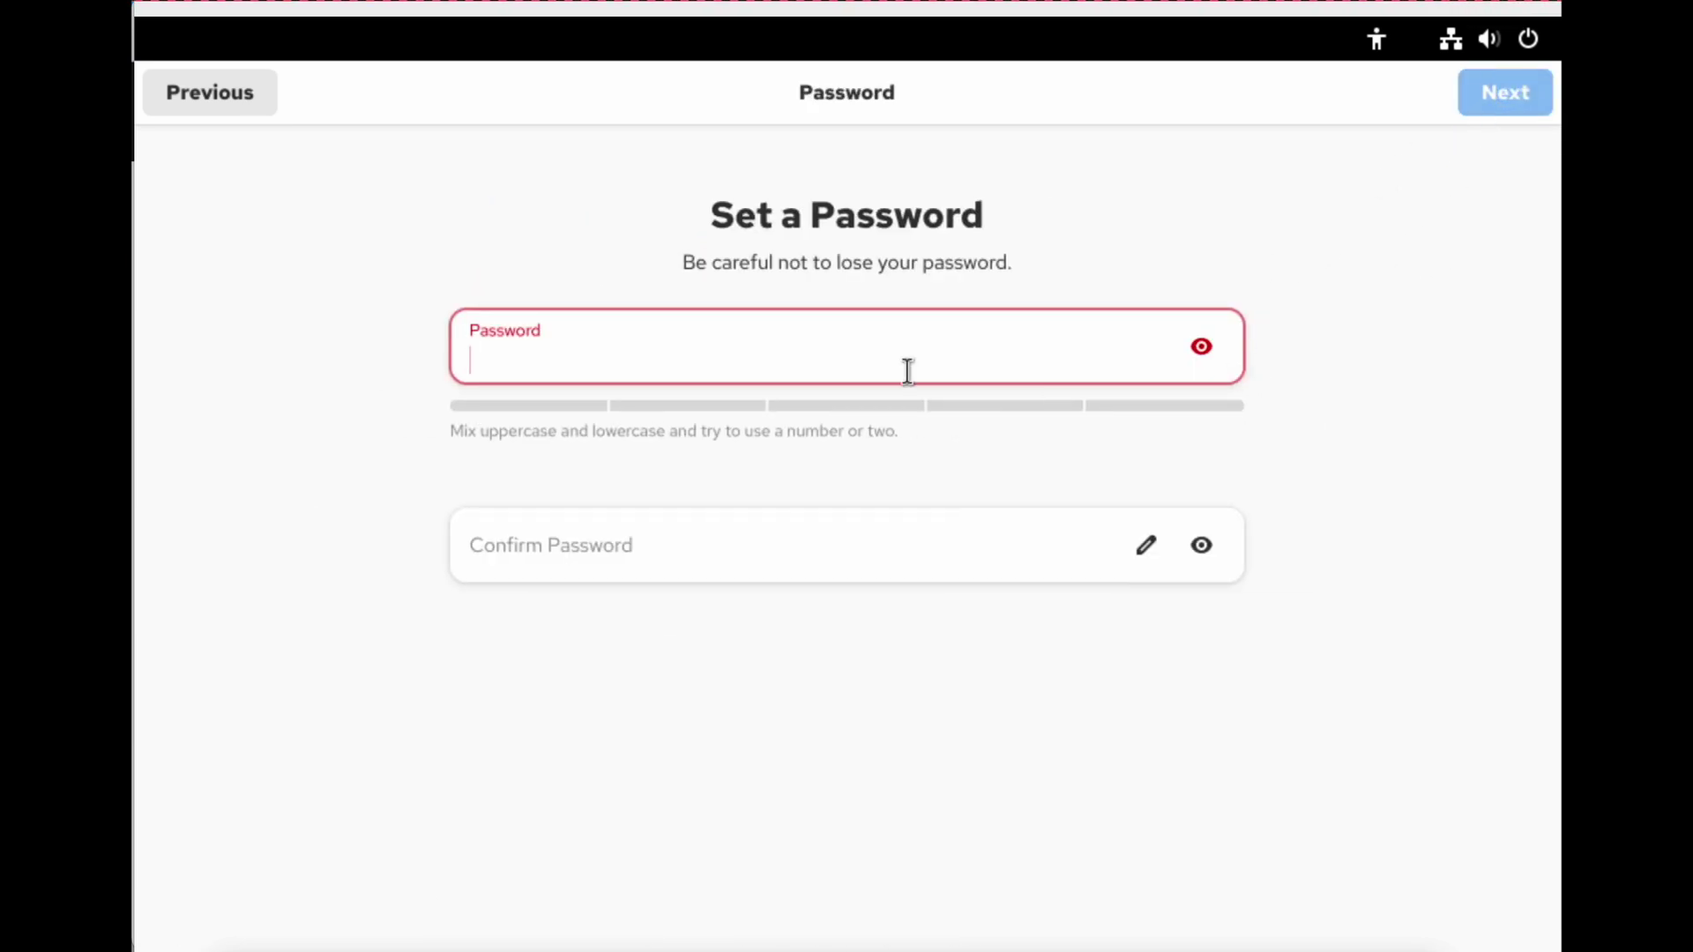
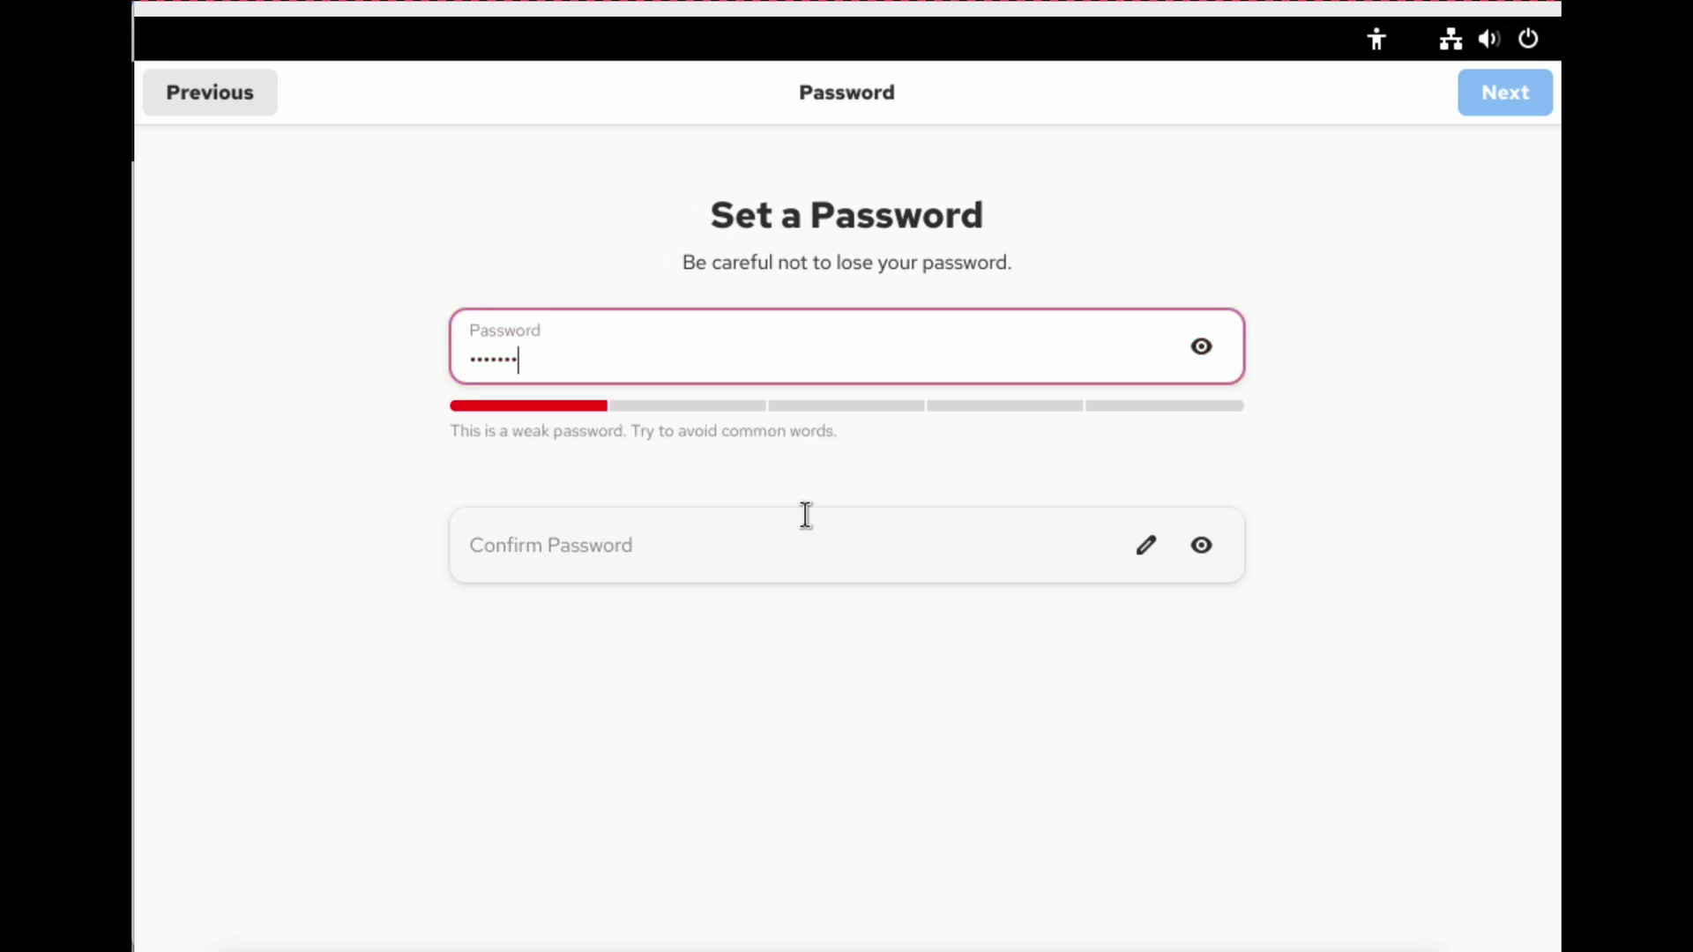
Set and confirm the user's password and finish setup.
{"action": "key", "text": "BackSpace"}
{"action": "key", "text": "BackSpace"}
{"action": "key", "text": "BackSpace"}
{"action": "key", "text": "BackSpace"}
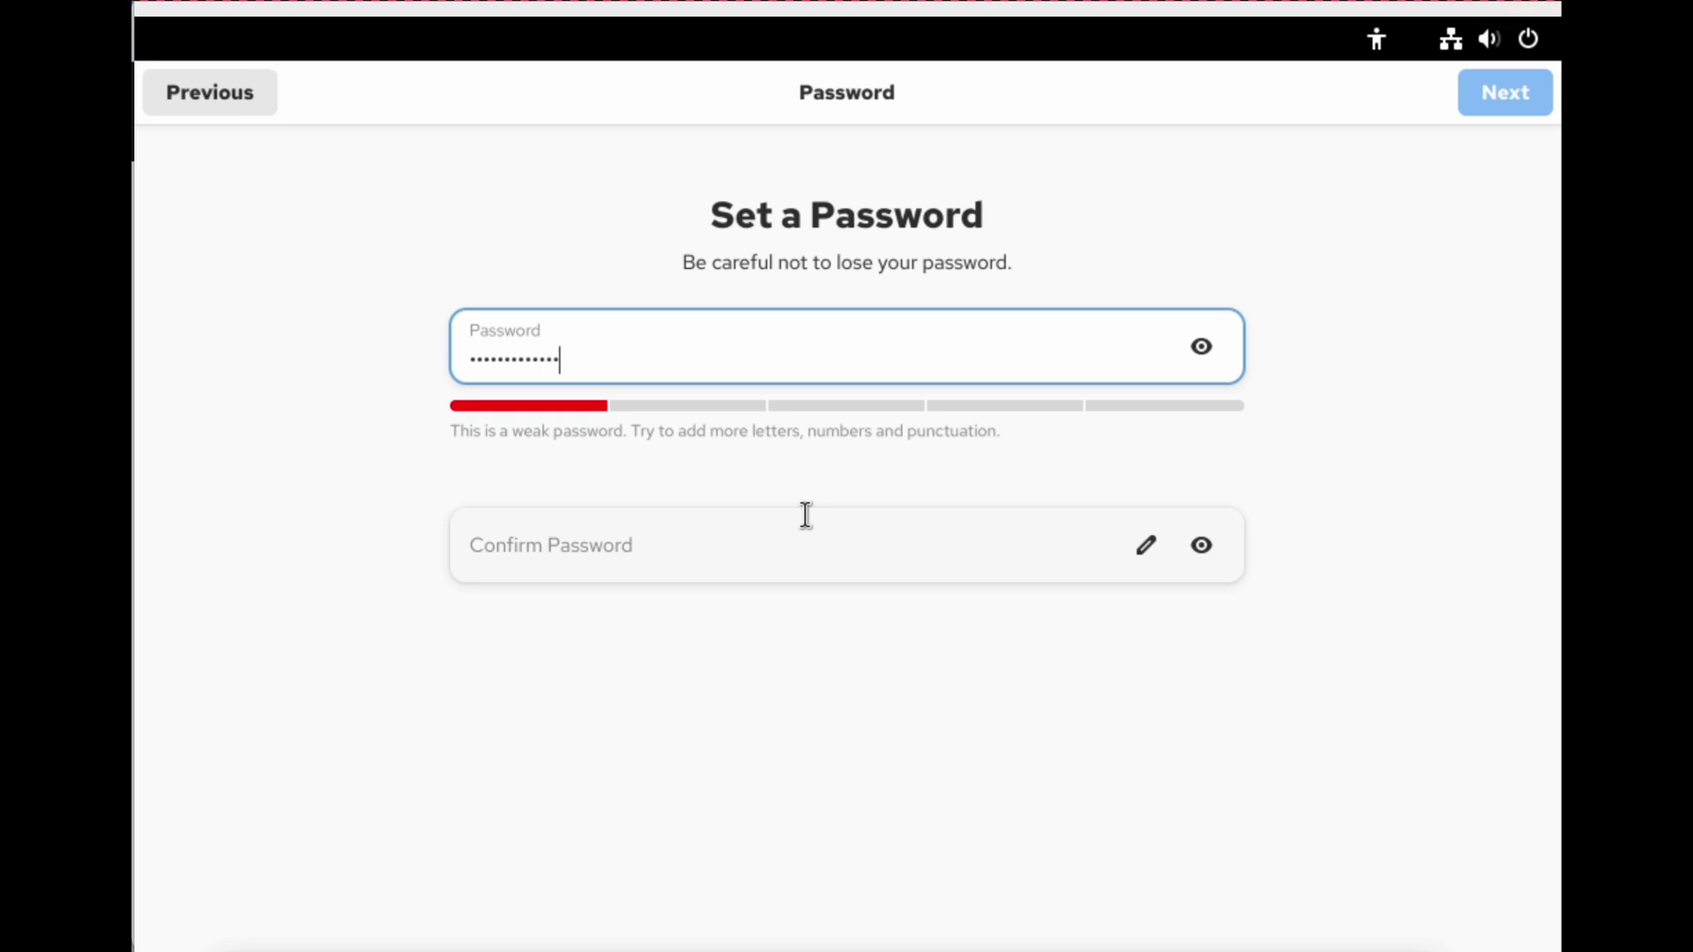
{"action": "key", "text": "Tab"}
{"action": "key", "text": "Tab"}
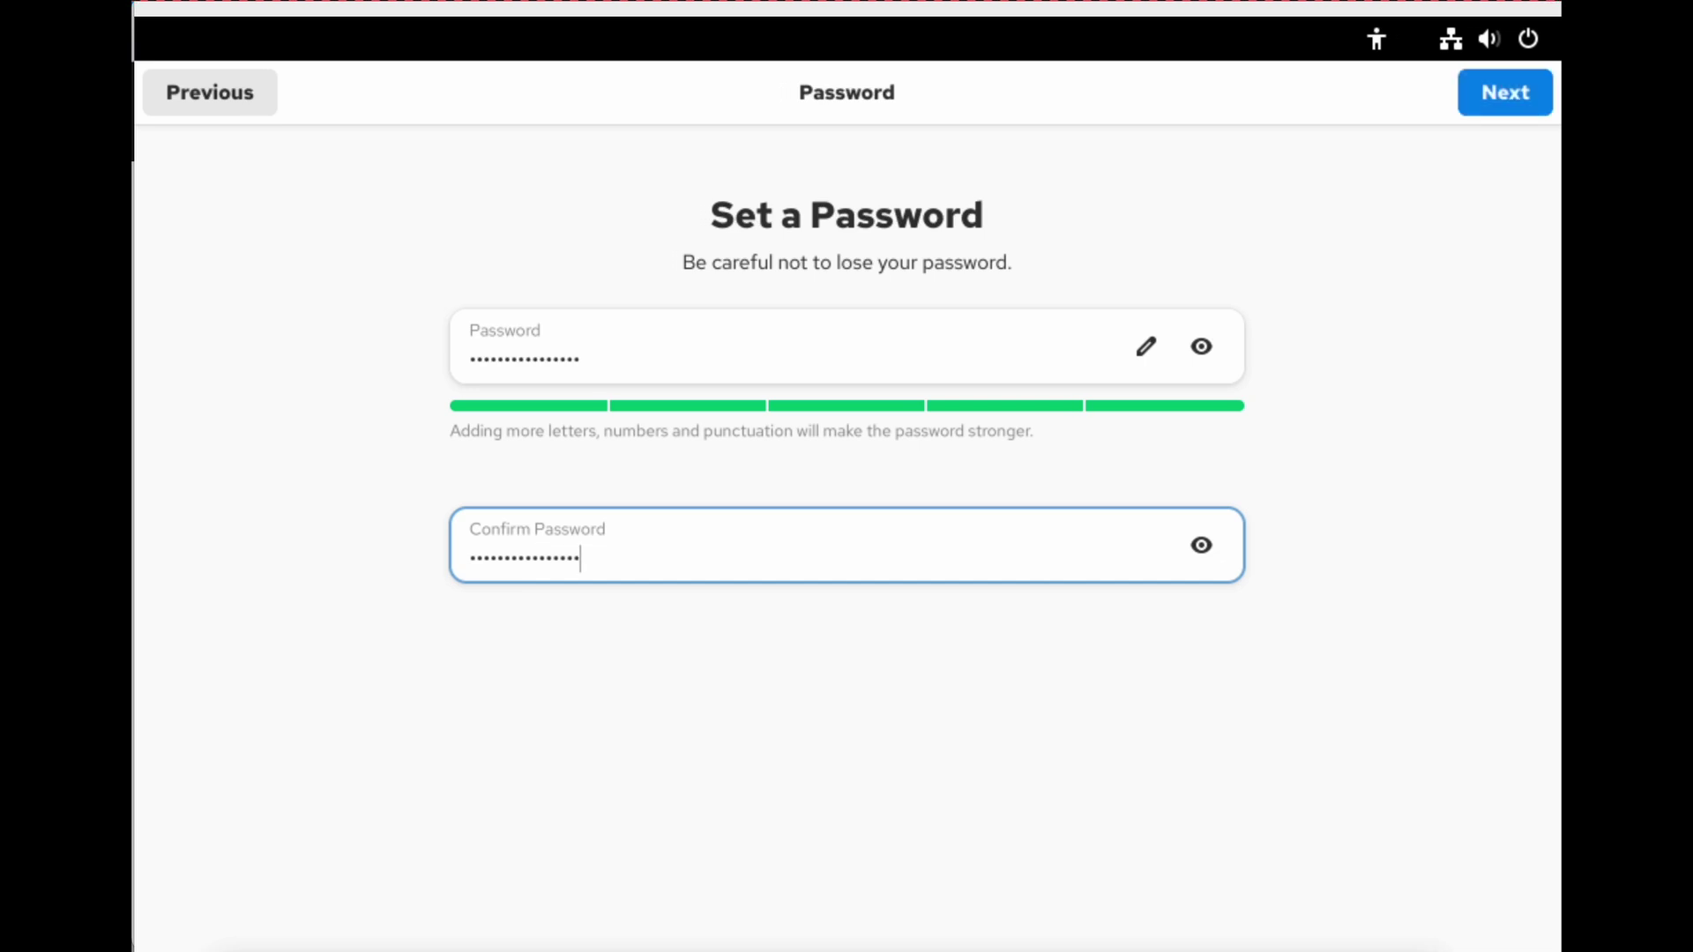
{"action": "left_click", "coordinate": [1497, 99]}
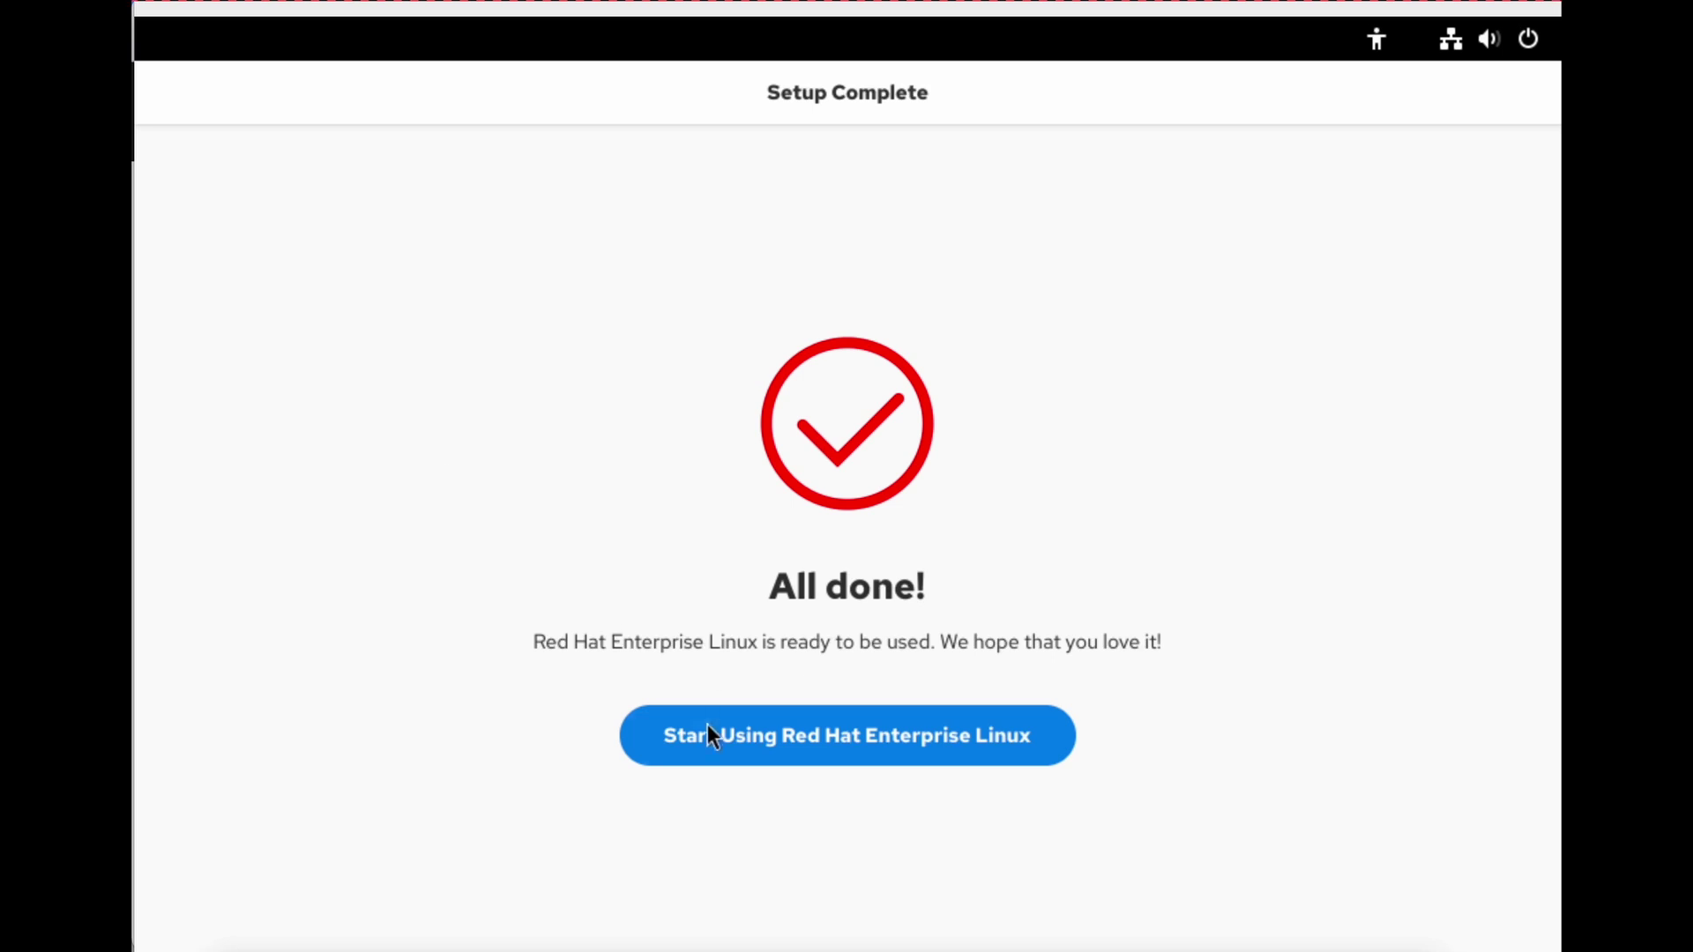
Finish setup, start the Take Tour walkthrough, and dismiss the System Not Registered notification.
{"action": "left_click", "coordinate": [873, 748]}
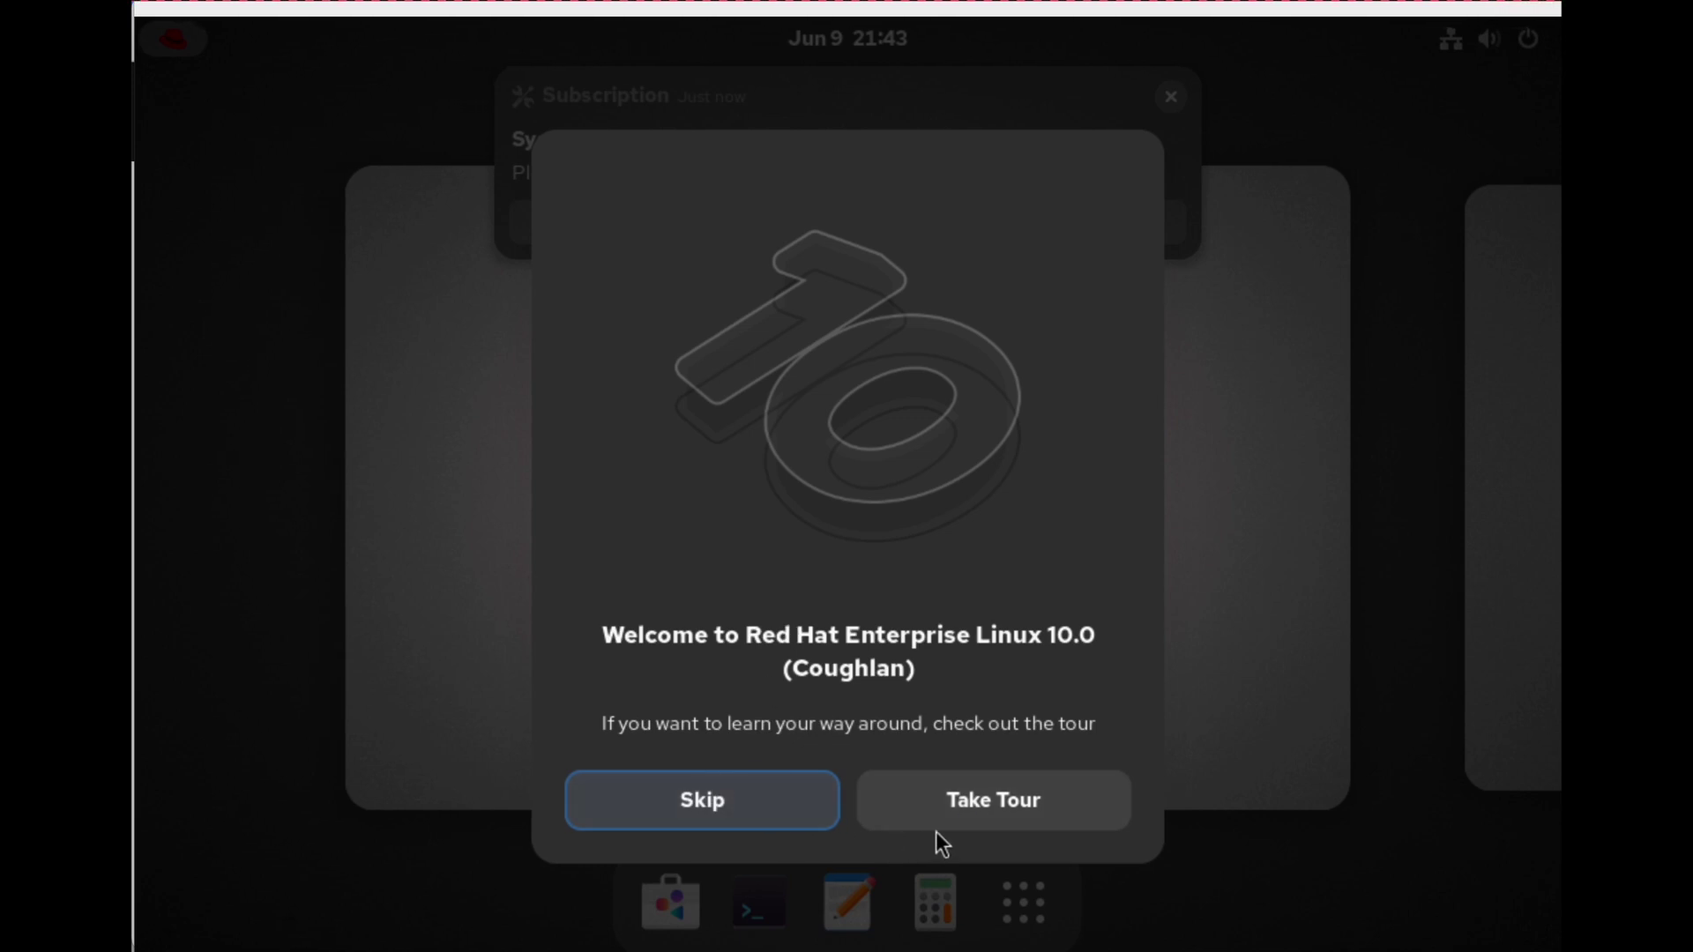
{"action": "left_click", "coordinate": [982, 810]}
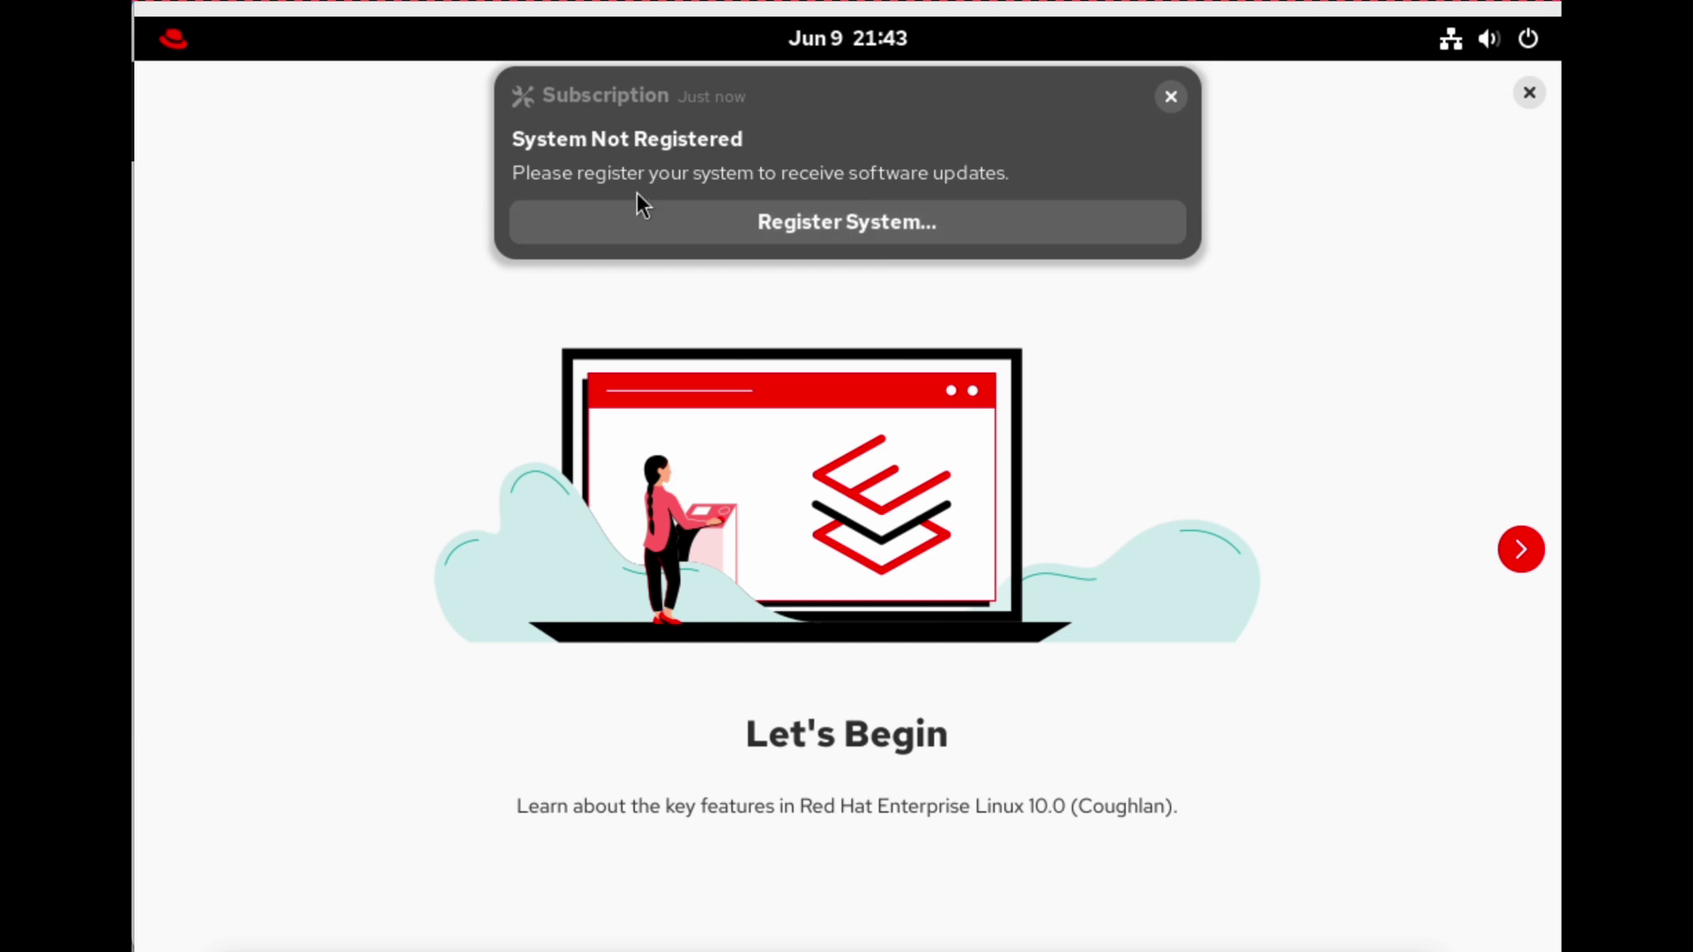
{"action": "left_click", "coordinate": [1171, 97]}
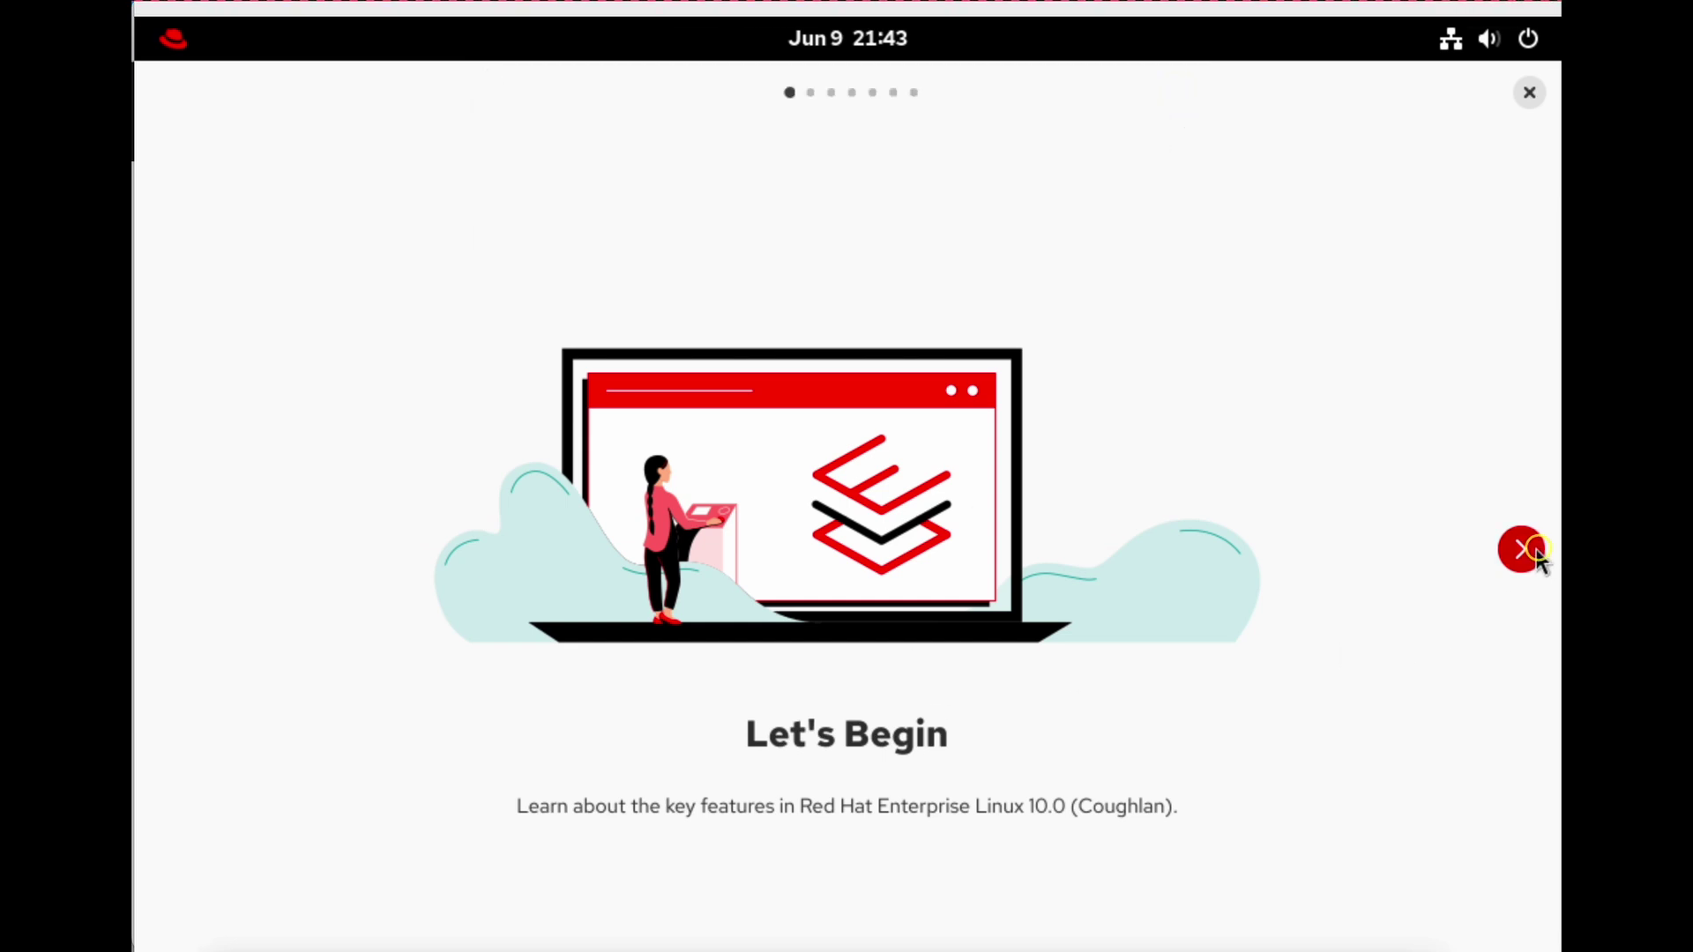
Page through the welcome tour to its That's It! page, then close it.
{"action": "left_click", "coordinate": [1524, 553]}
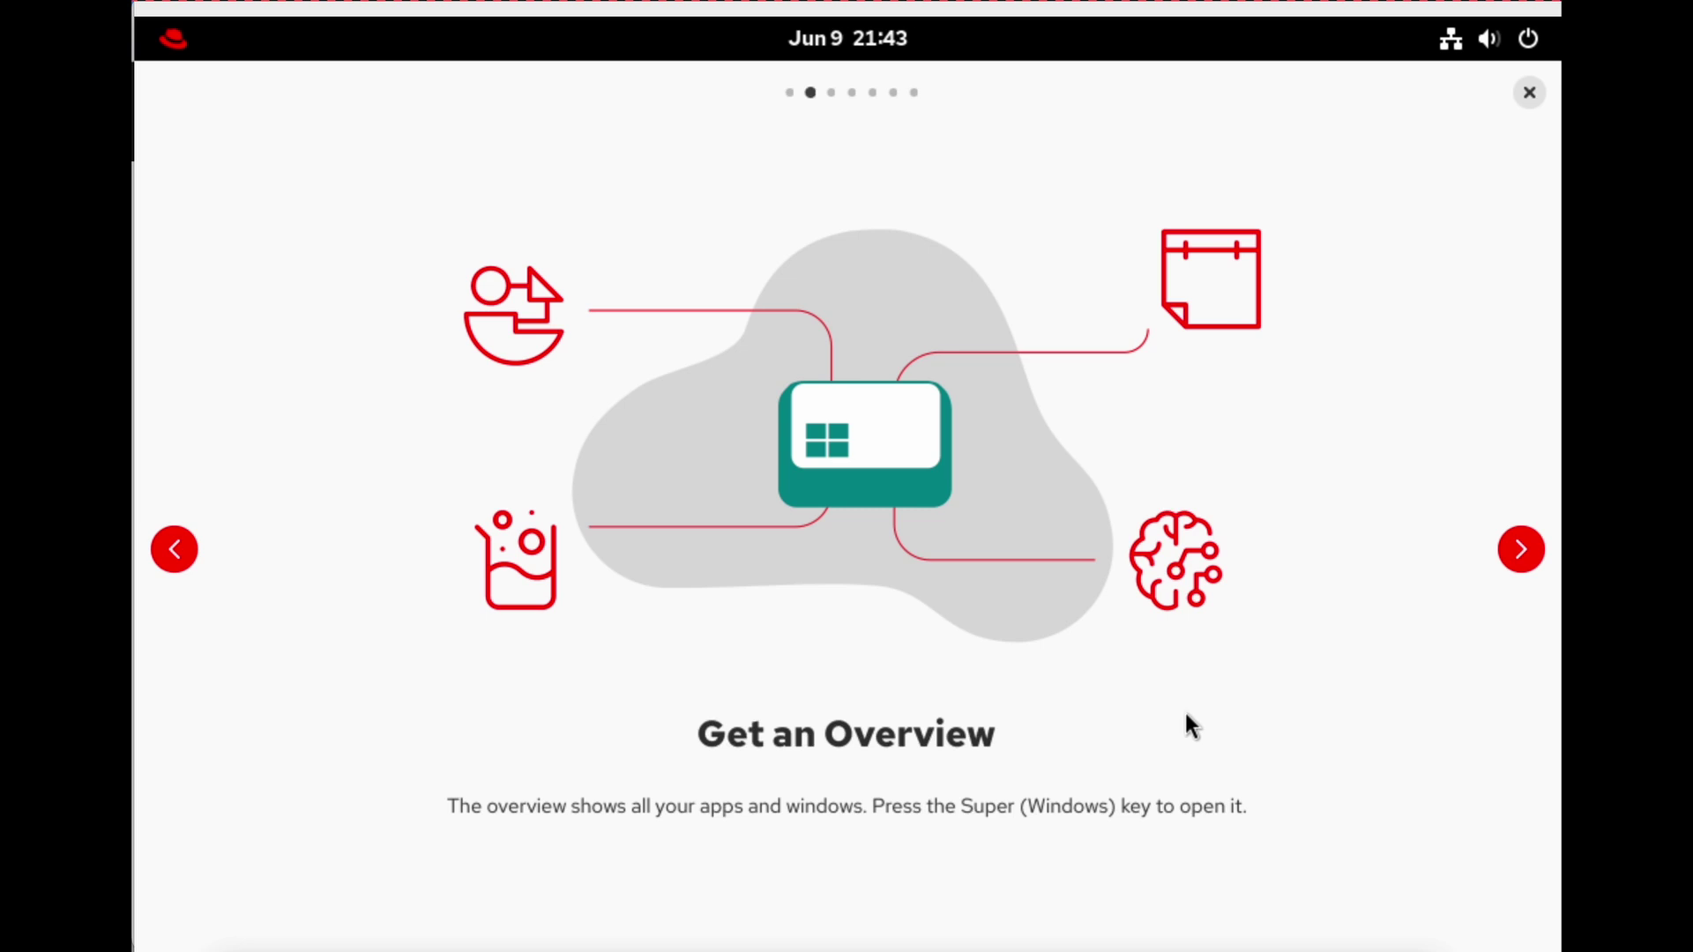
{"action": "left_click", "coordinate": [1521, 553]}
{"action": "left_click", "coordinate": [1519, 552]}
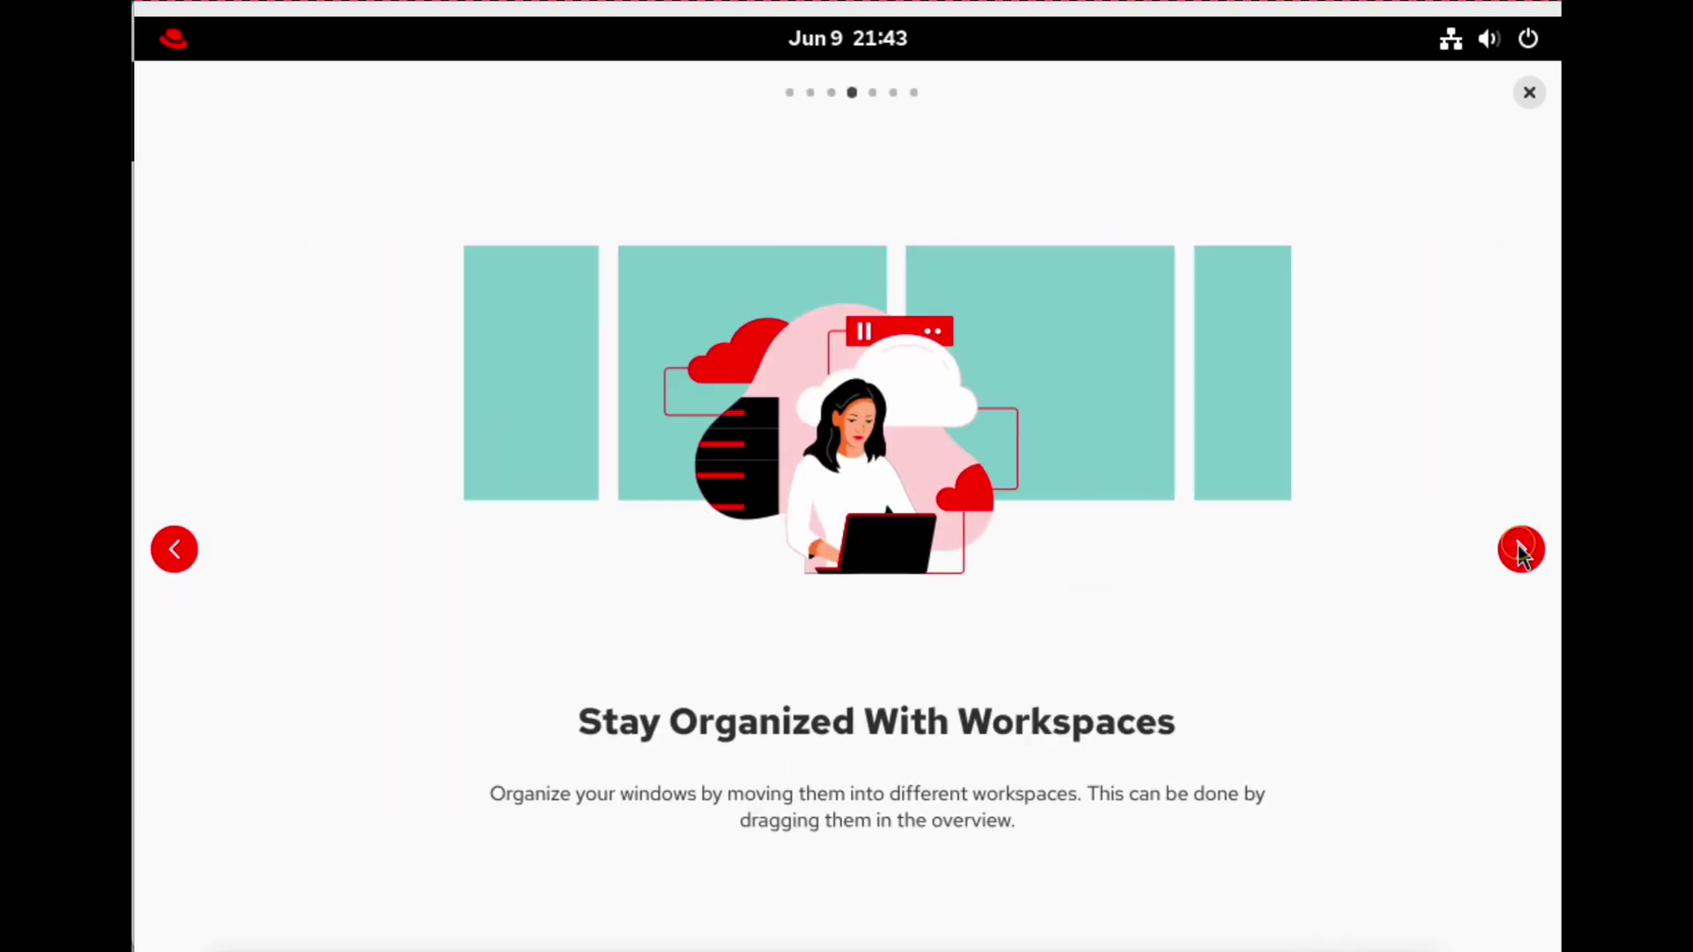
{"action": "left_click", "coordinate": [1518, 544]}
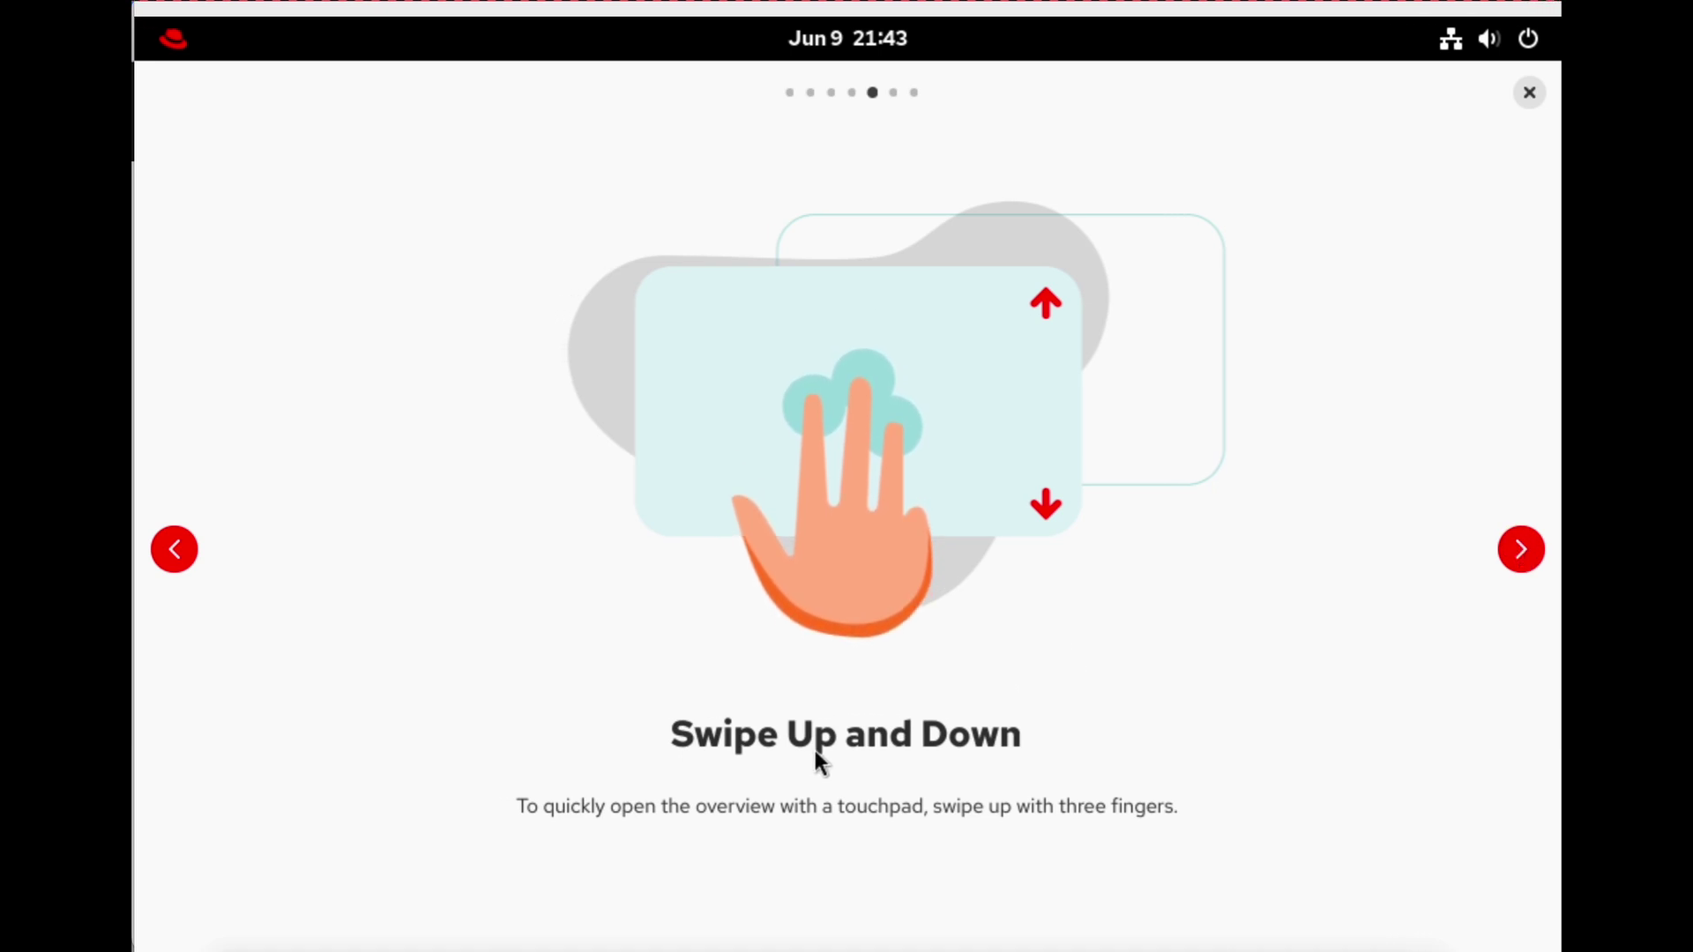
{"action": "scroll", "coordinate": [922, 415], "scroll_direction": "right", "scroll_amount": 10}
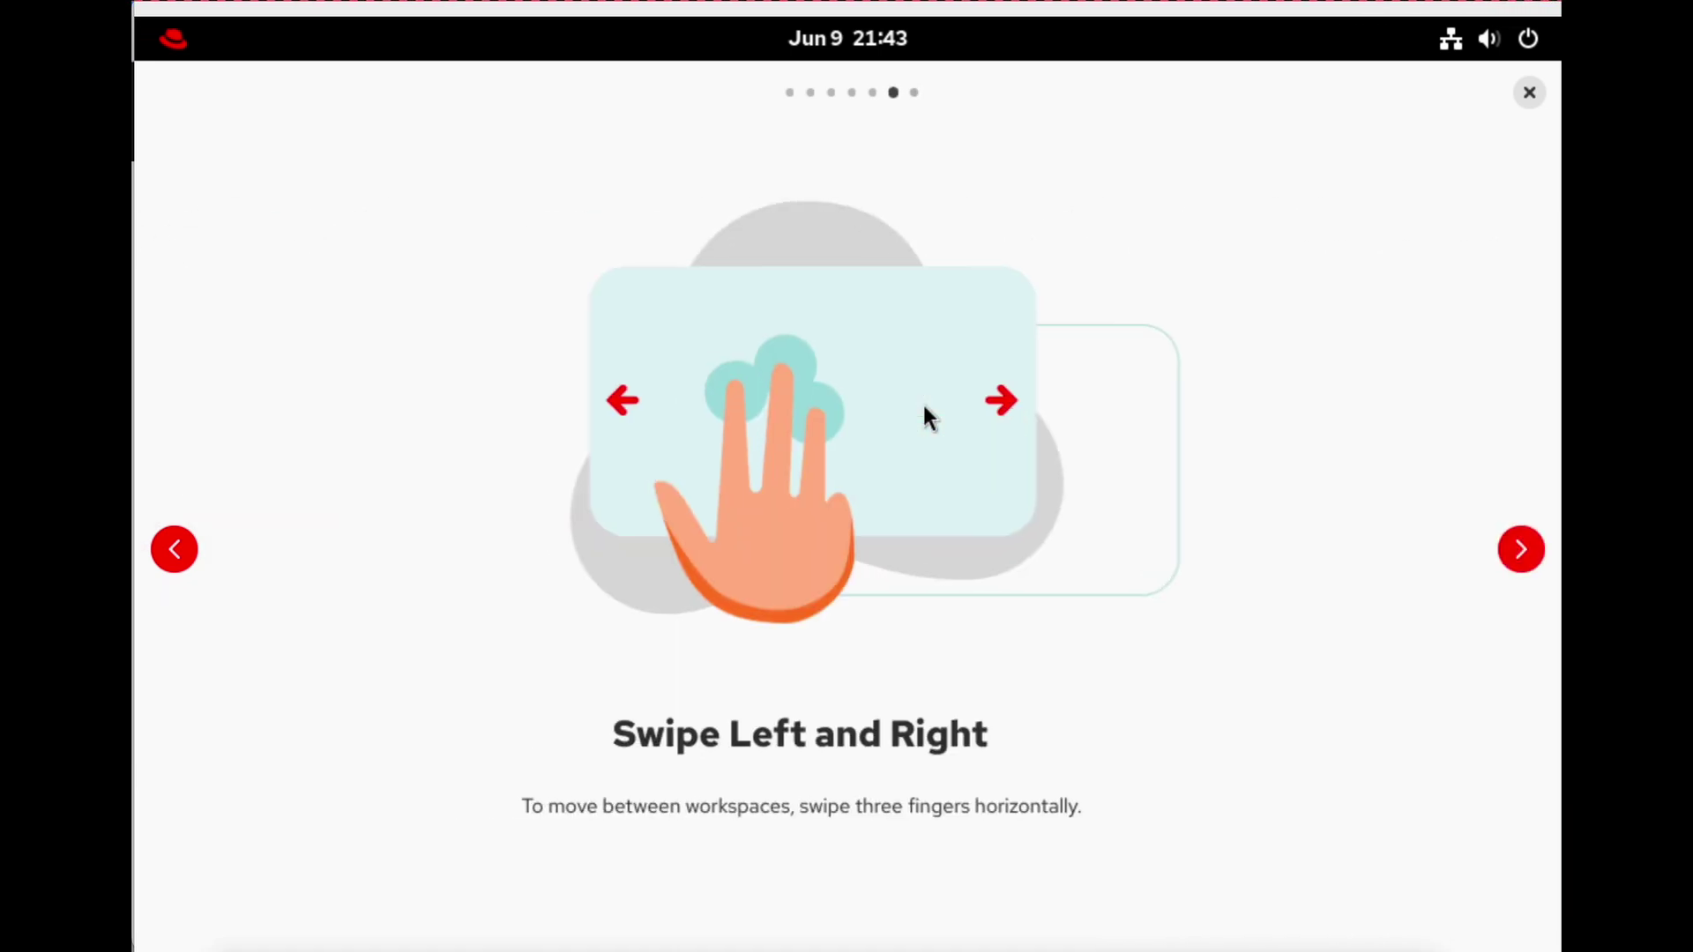
{"action": "scroll", "coordinate": [1007, 426], "scroll_direction": "left", "scroll_amount": 10}
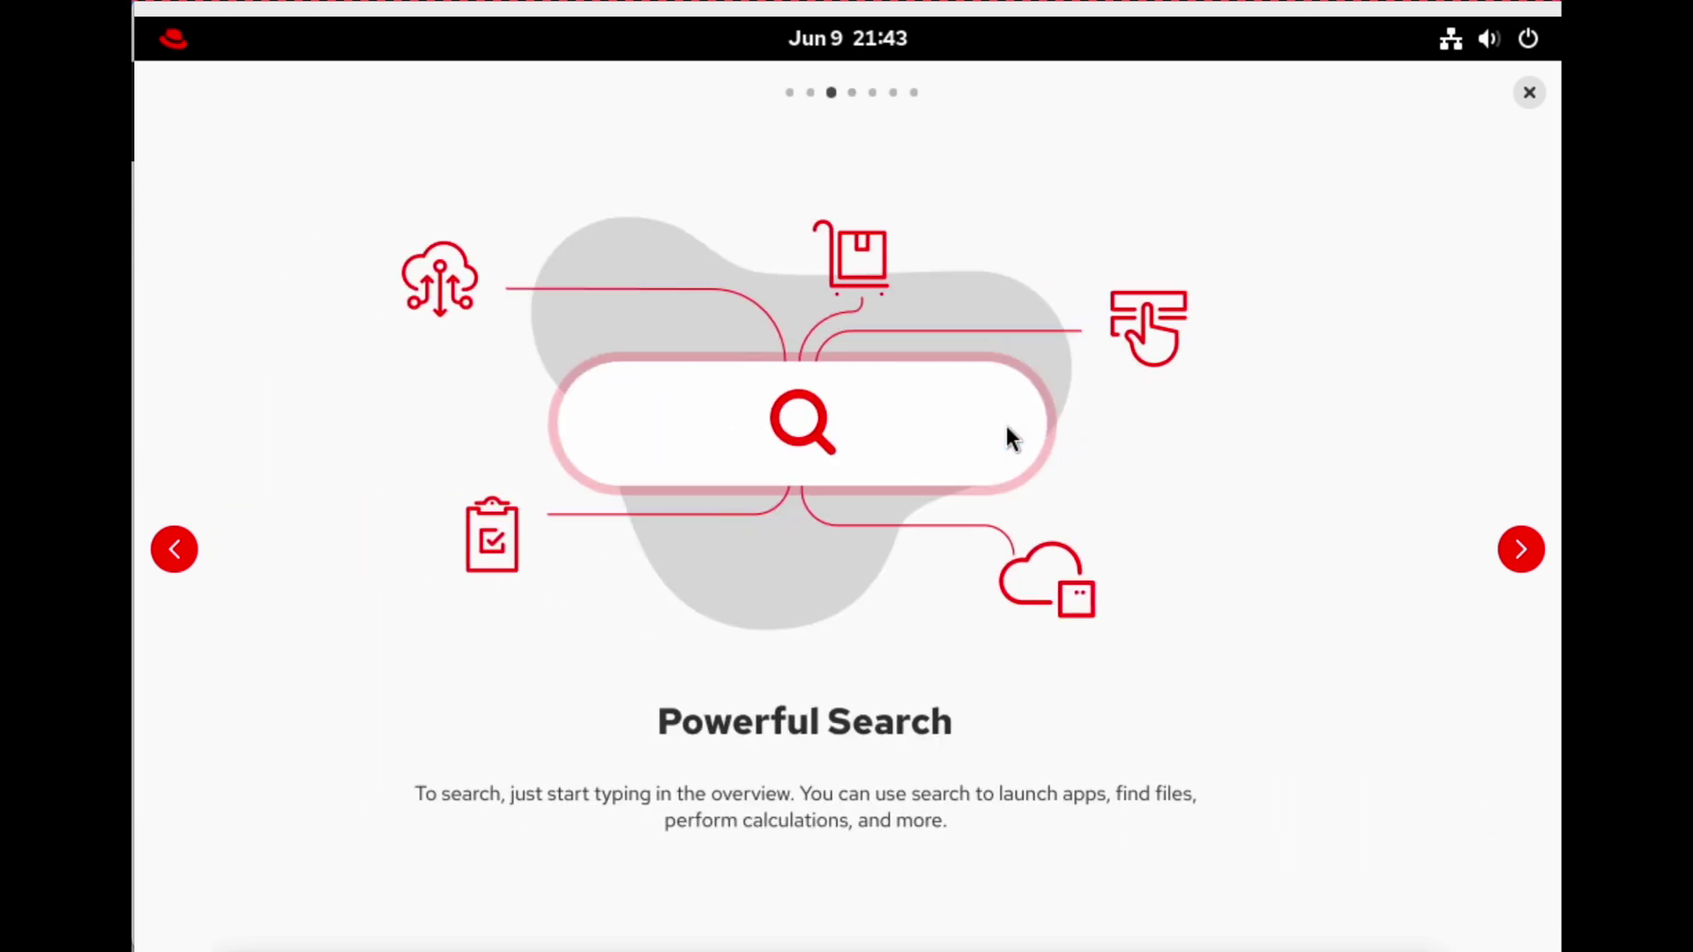
{"action": "left_click", "coordinate": [1513, 548]}
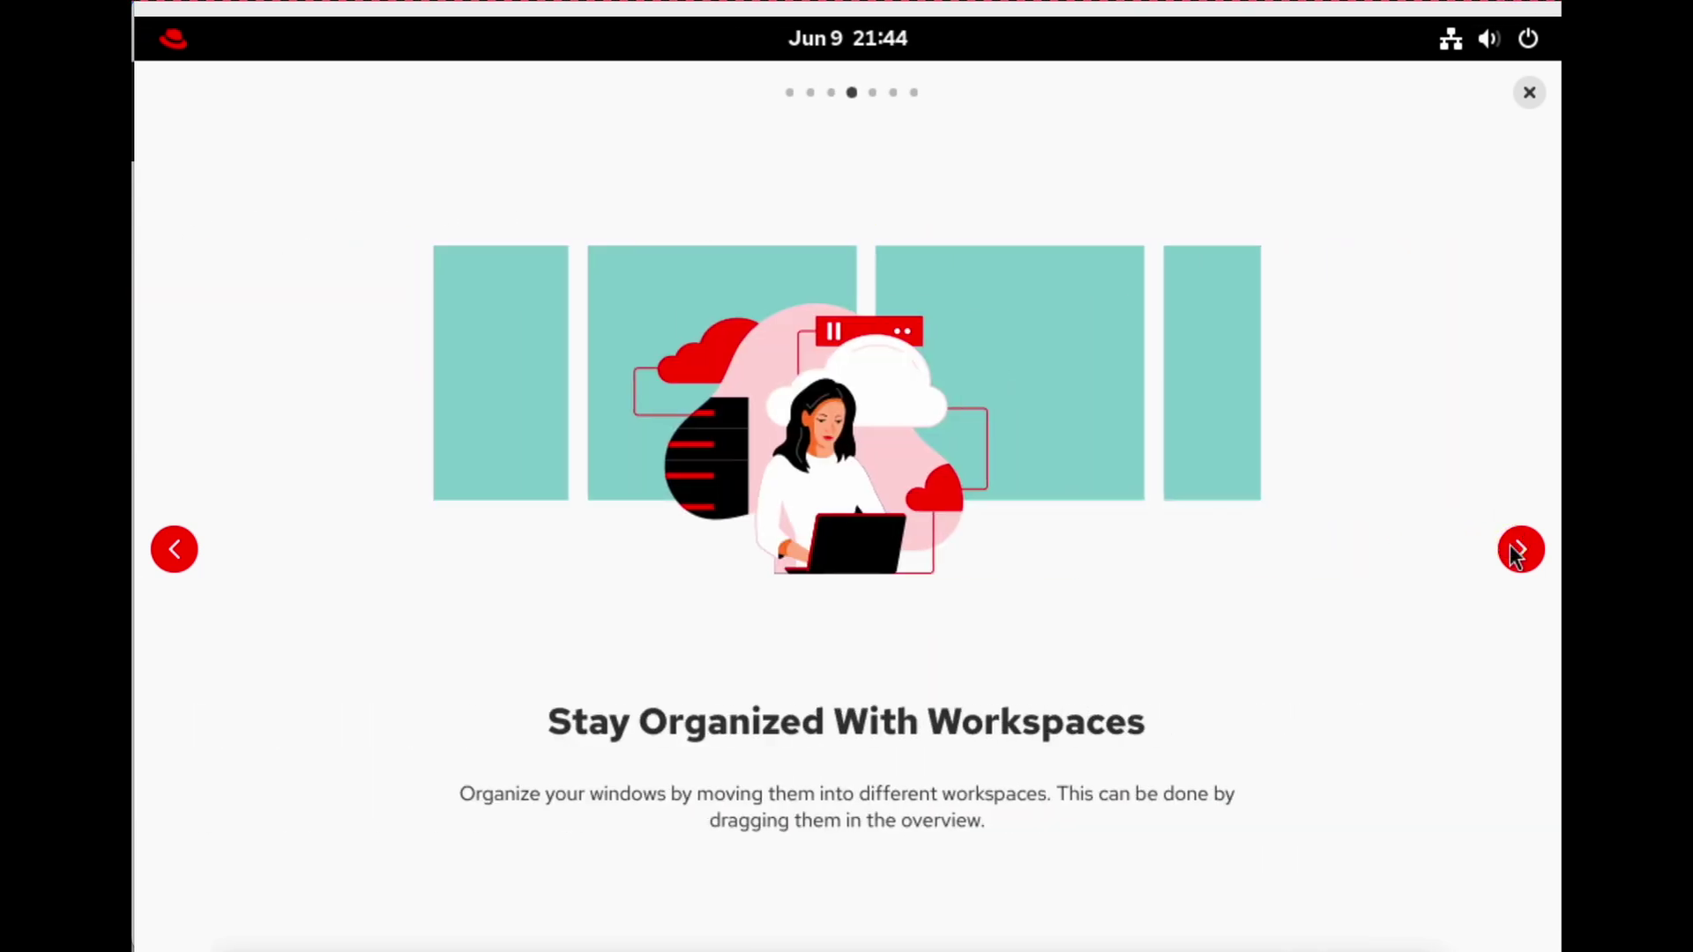
{"action": "left_click", "coordinate": [1512, 547]}
{"action": "left_click", "coordinate": [1513, 552]}
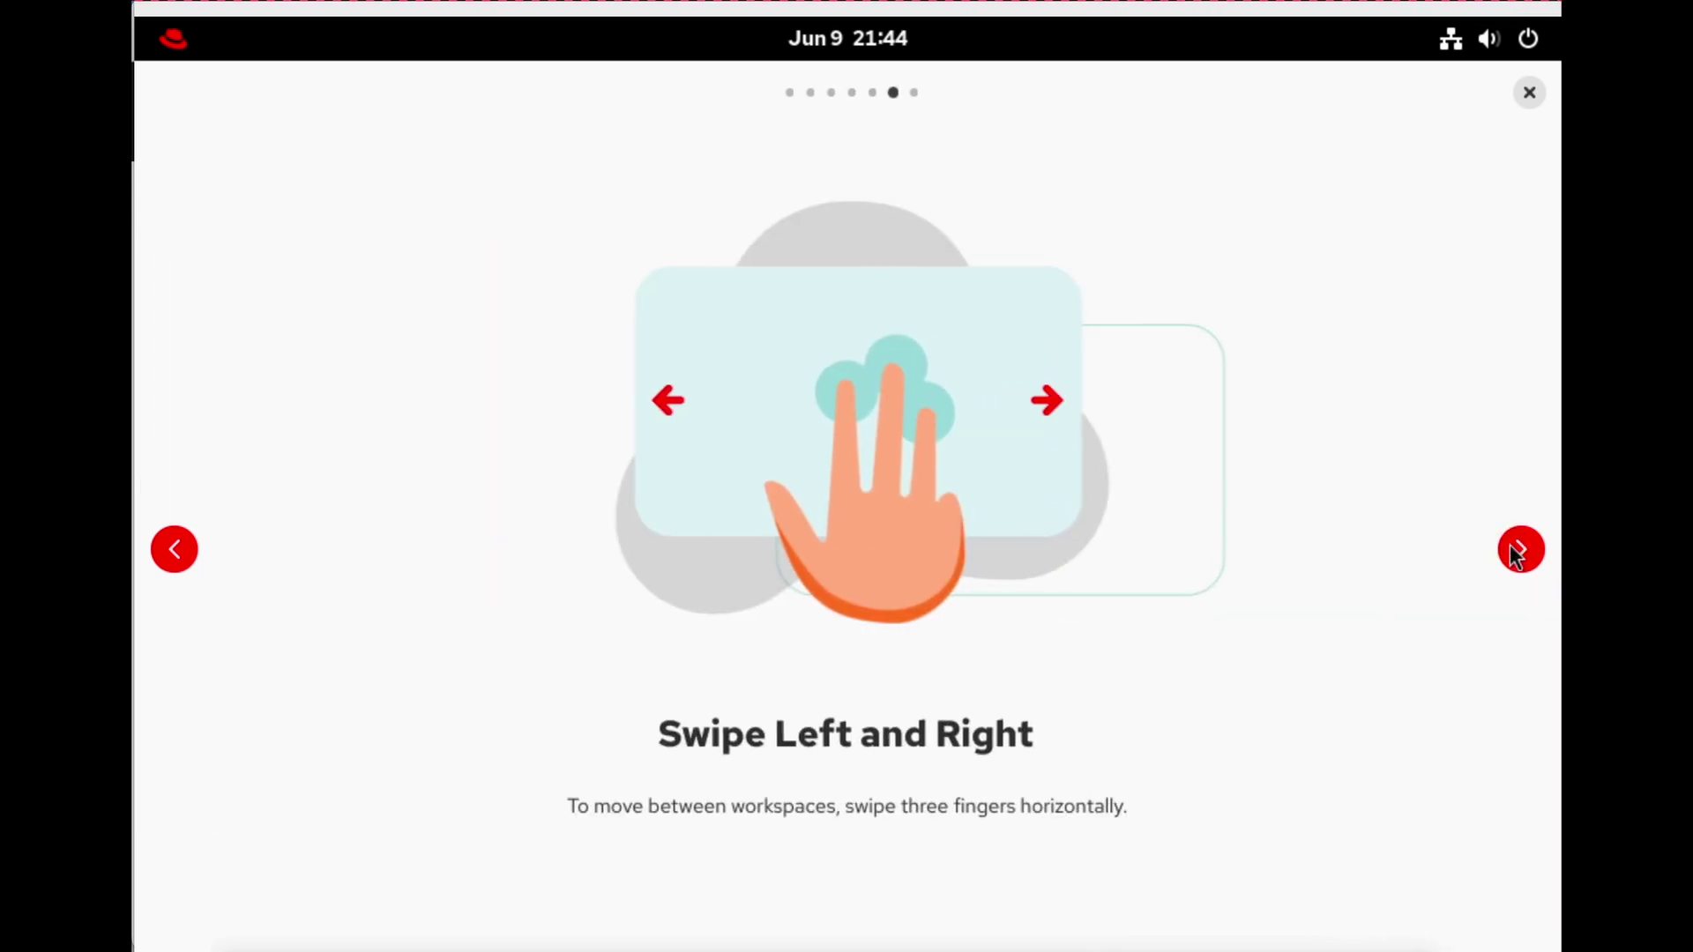
{"action": "left_click", "coordinate": [1513, 552]}
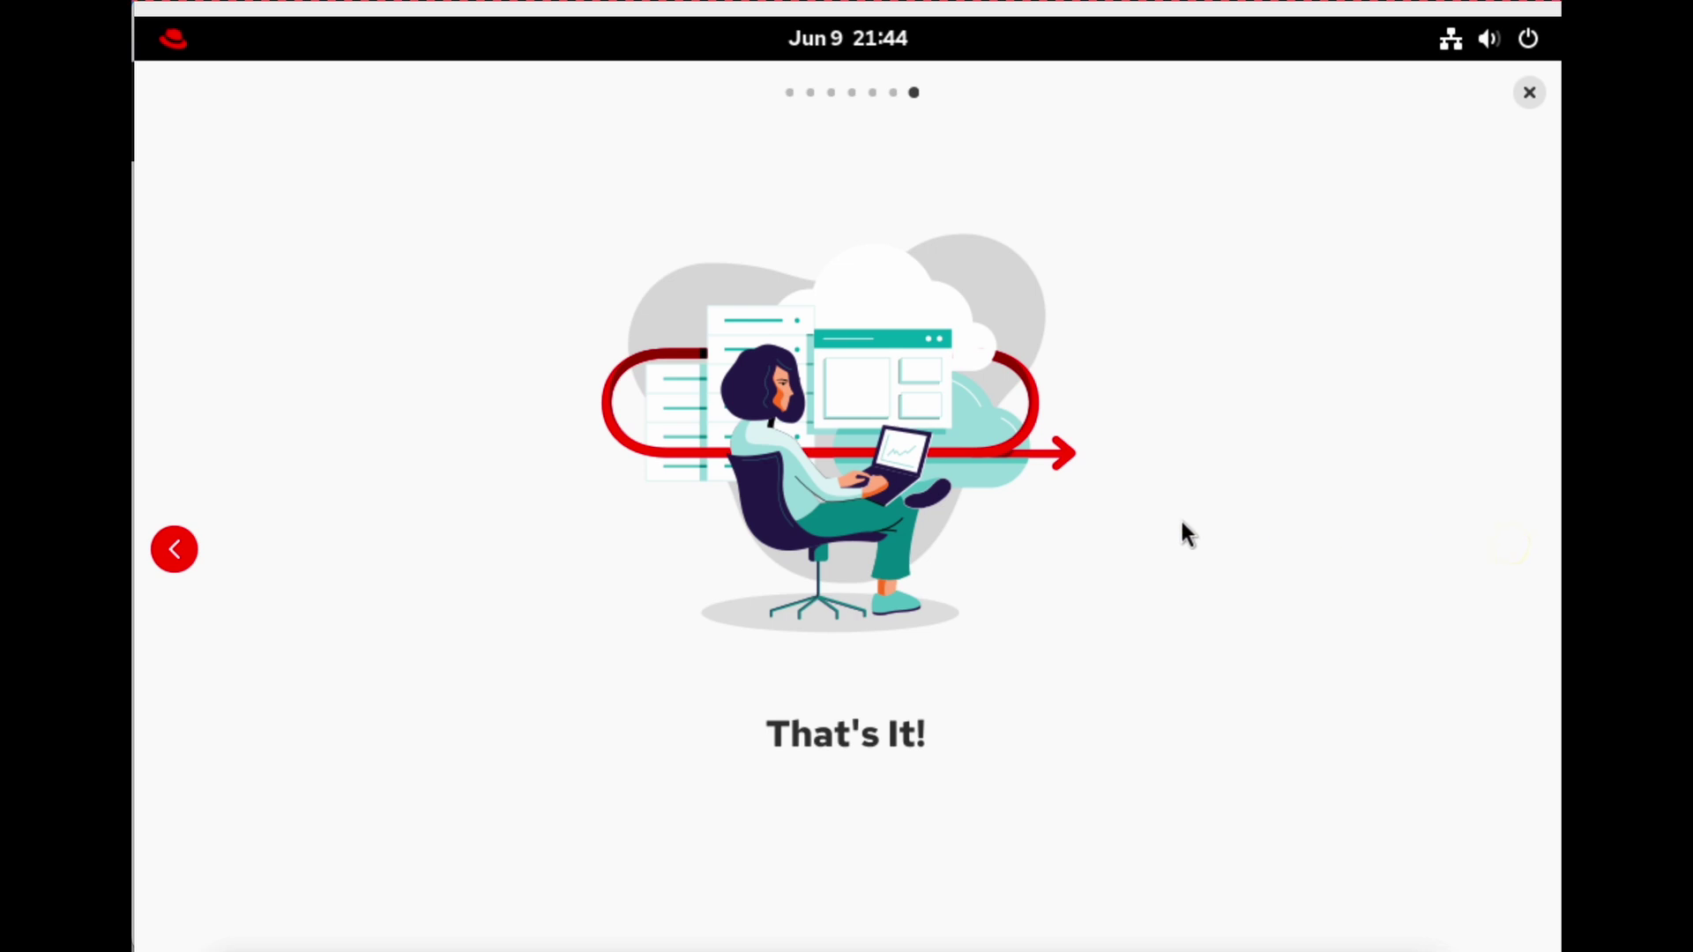
{"action": "left_click", "coordinate": [1529, 92]}
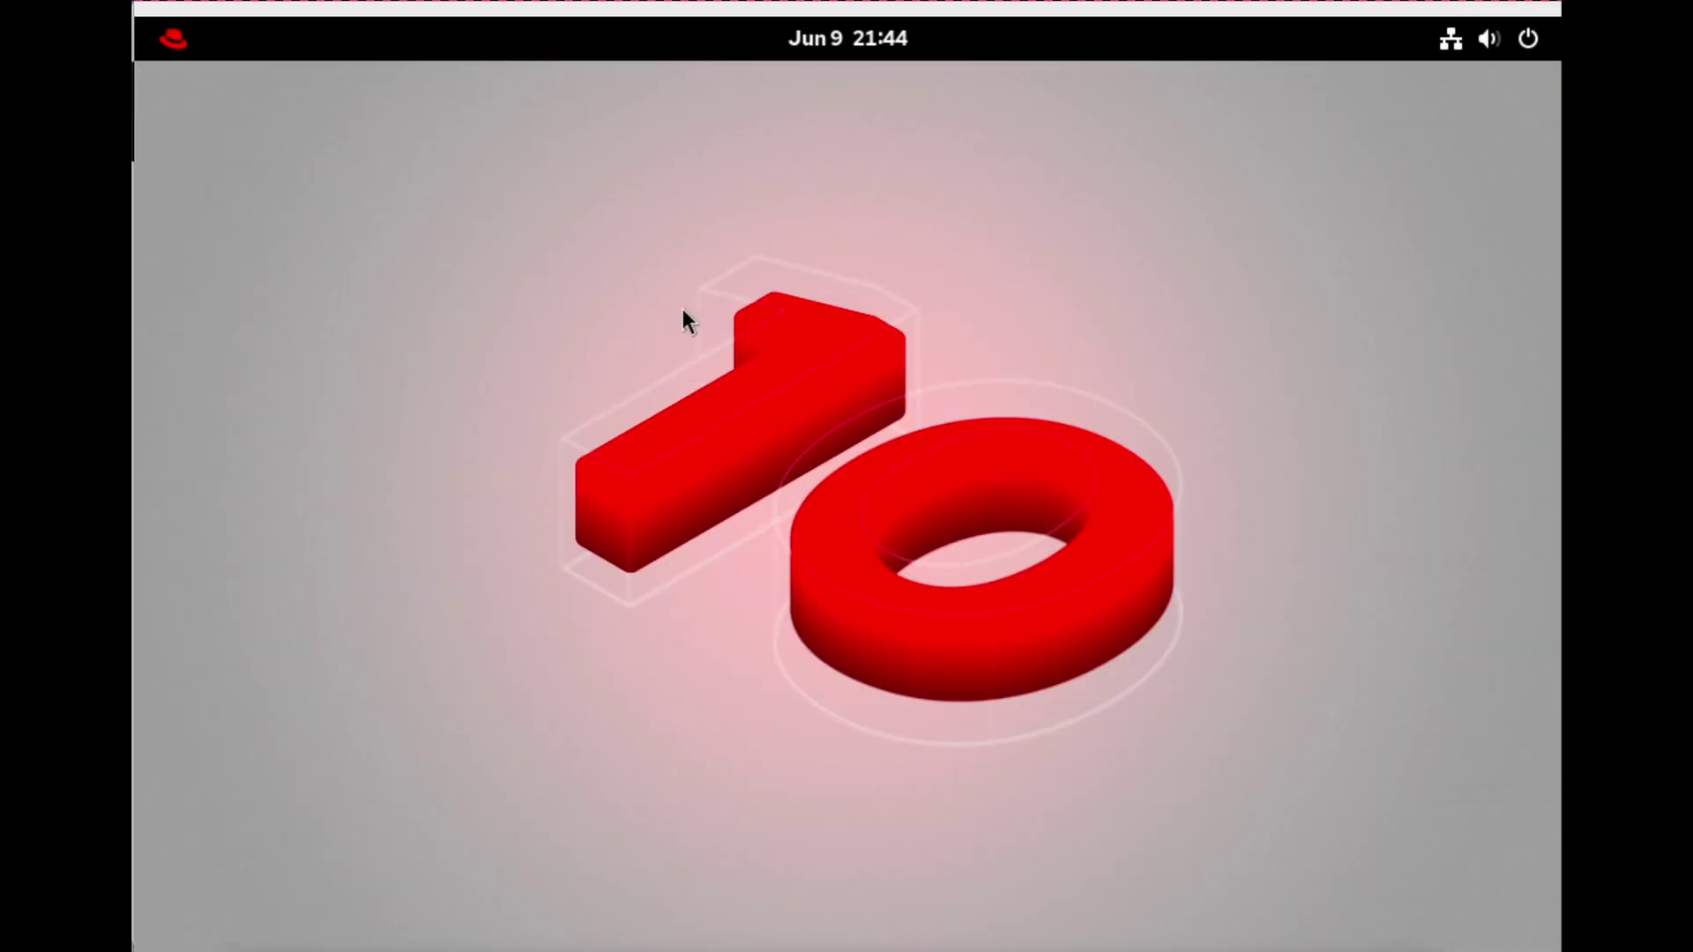
Install the waiting Secure Boot dbx firmware update from Activities and restart the VM immediately.
{"action": "left_click", "coordinate": [152, 39]}
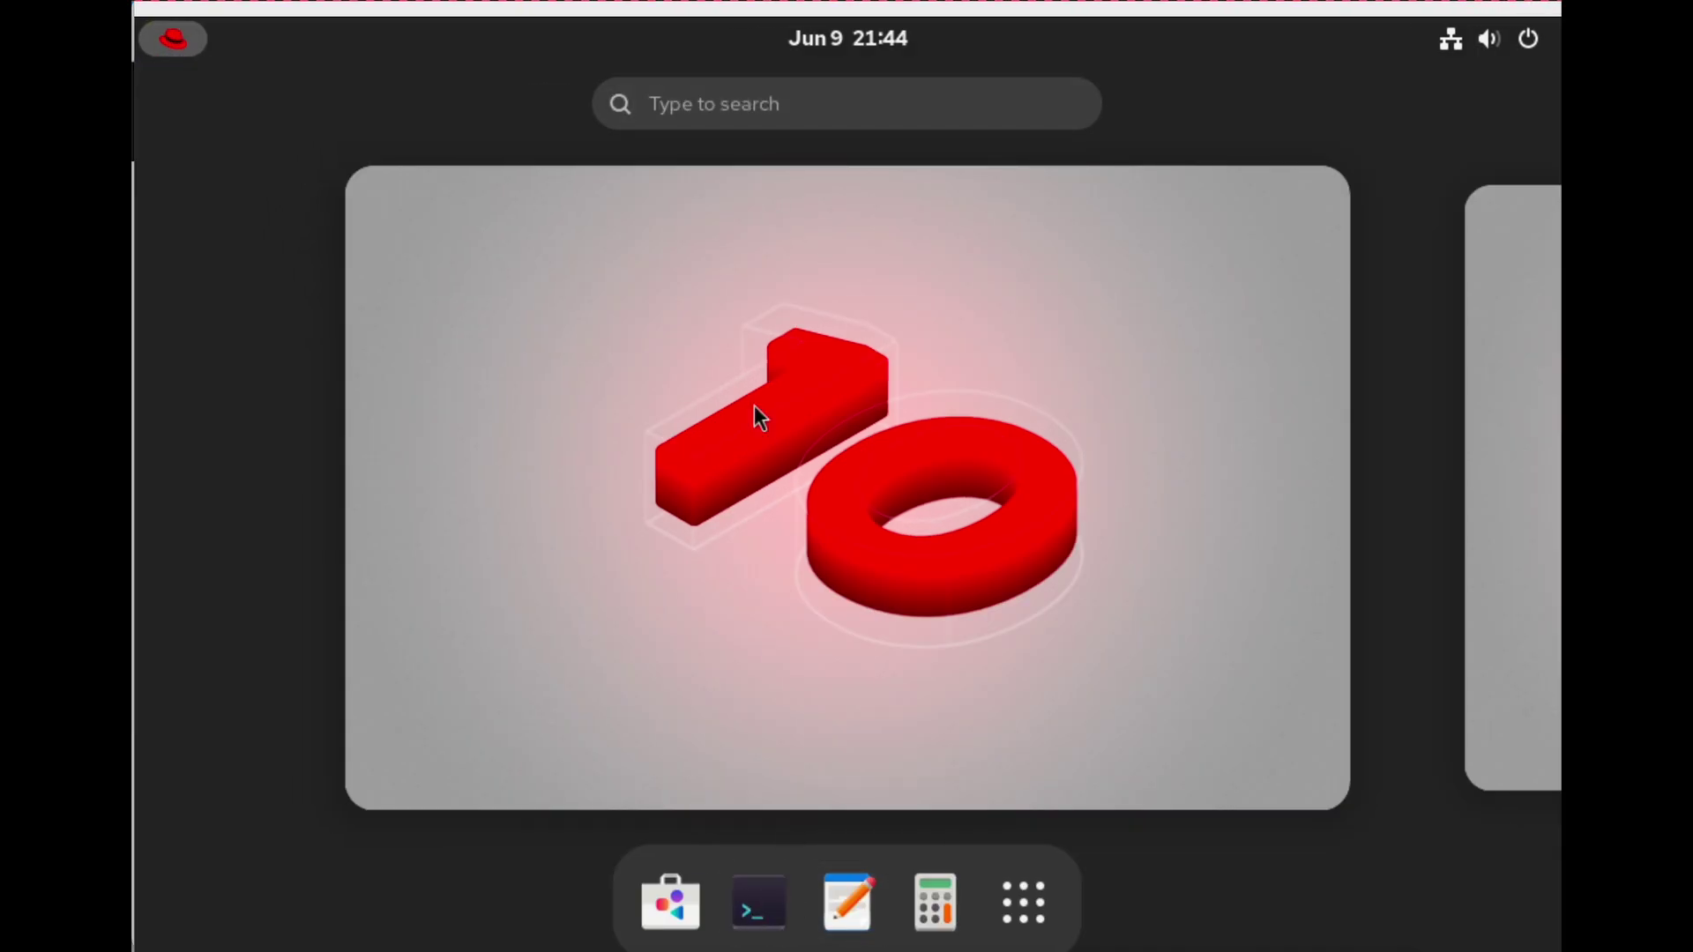
{"action": "left_click", "coordinate": [771, 98]}
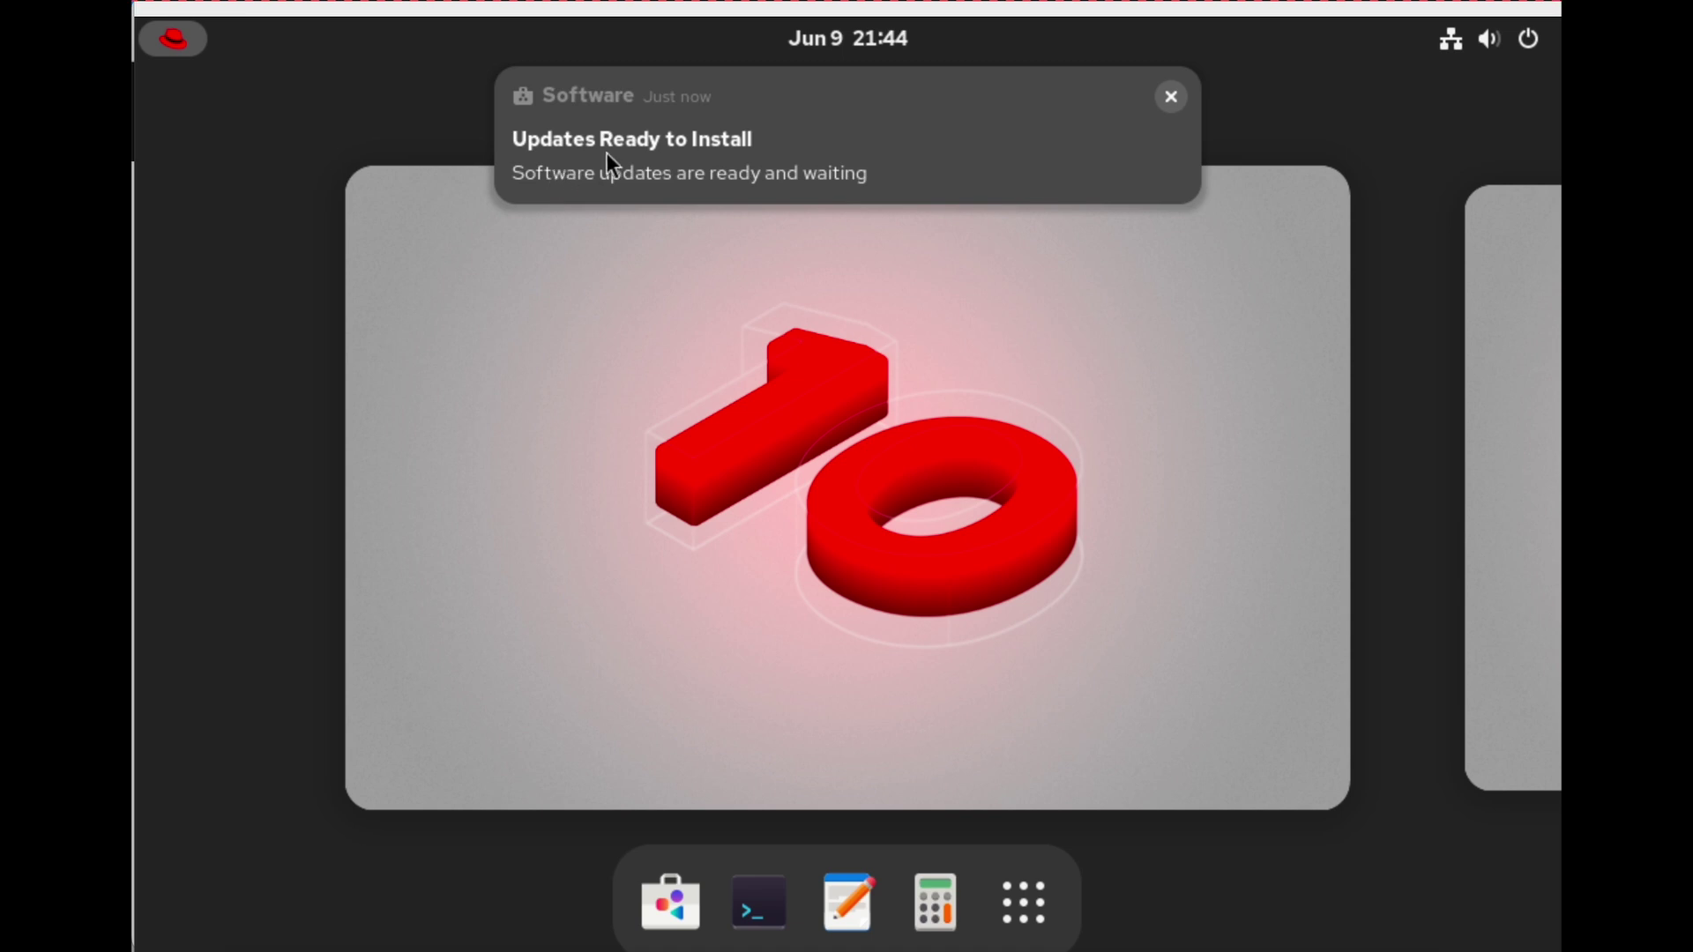
{"action": "left_click", "coordinate": [802, 158]}
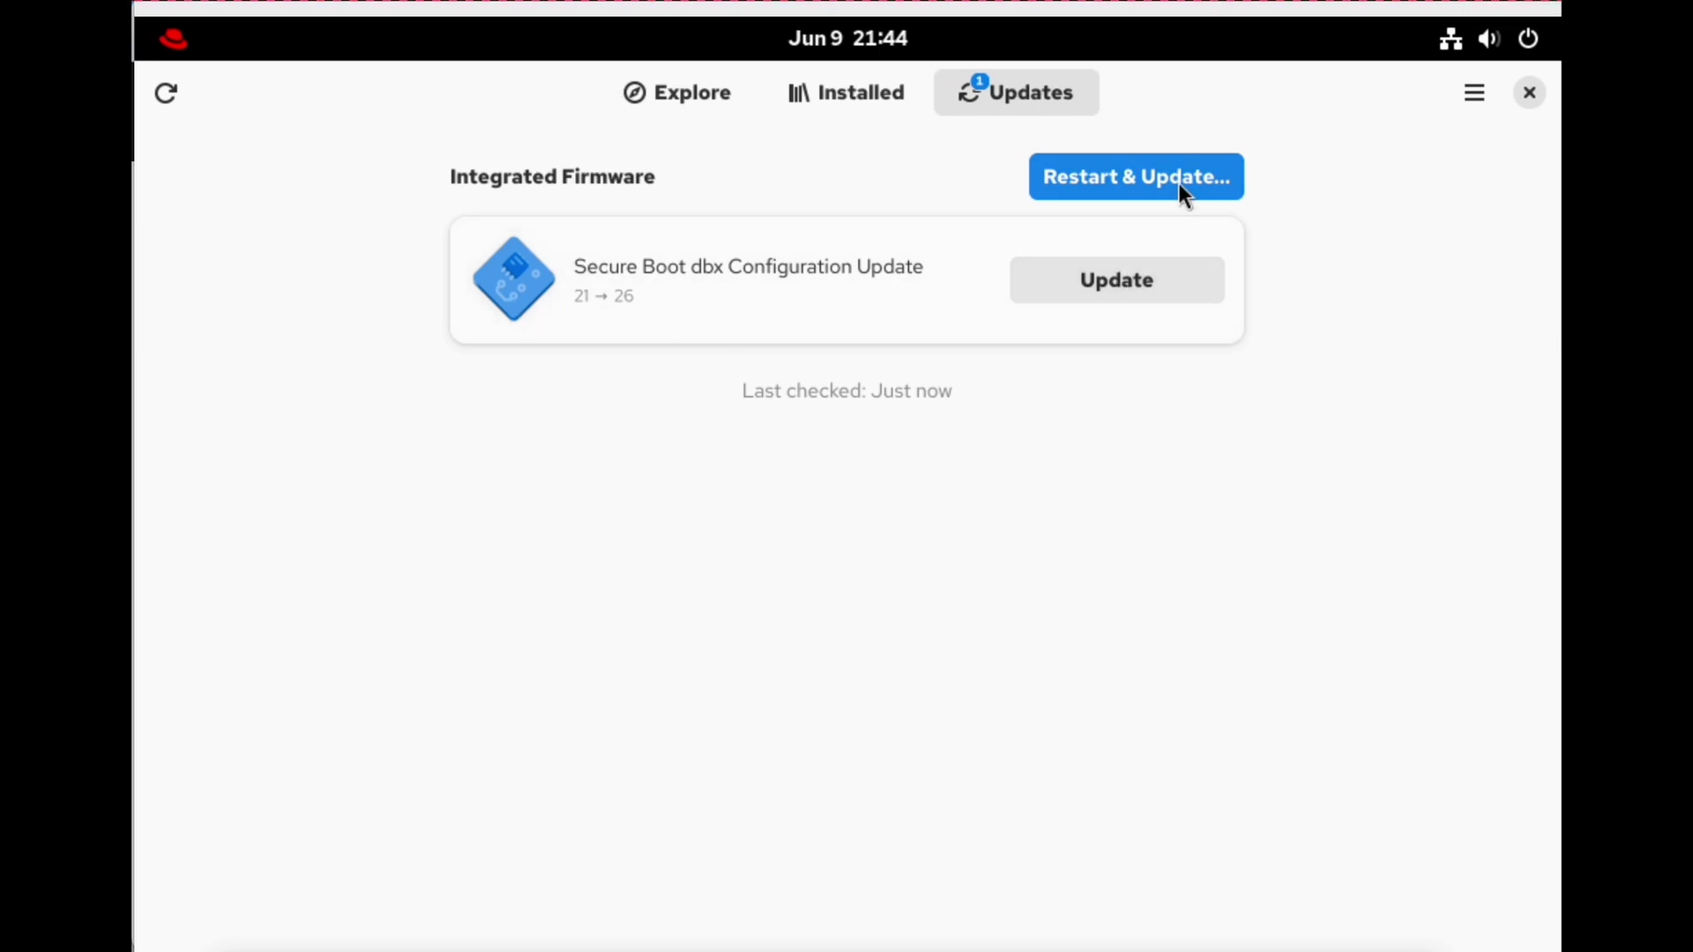
{"action": "left_click", "coordinate": [1093, 280]}
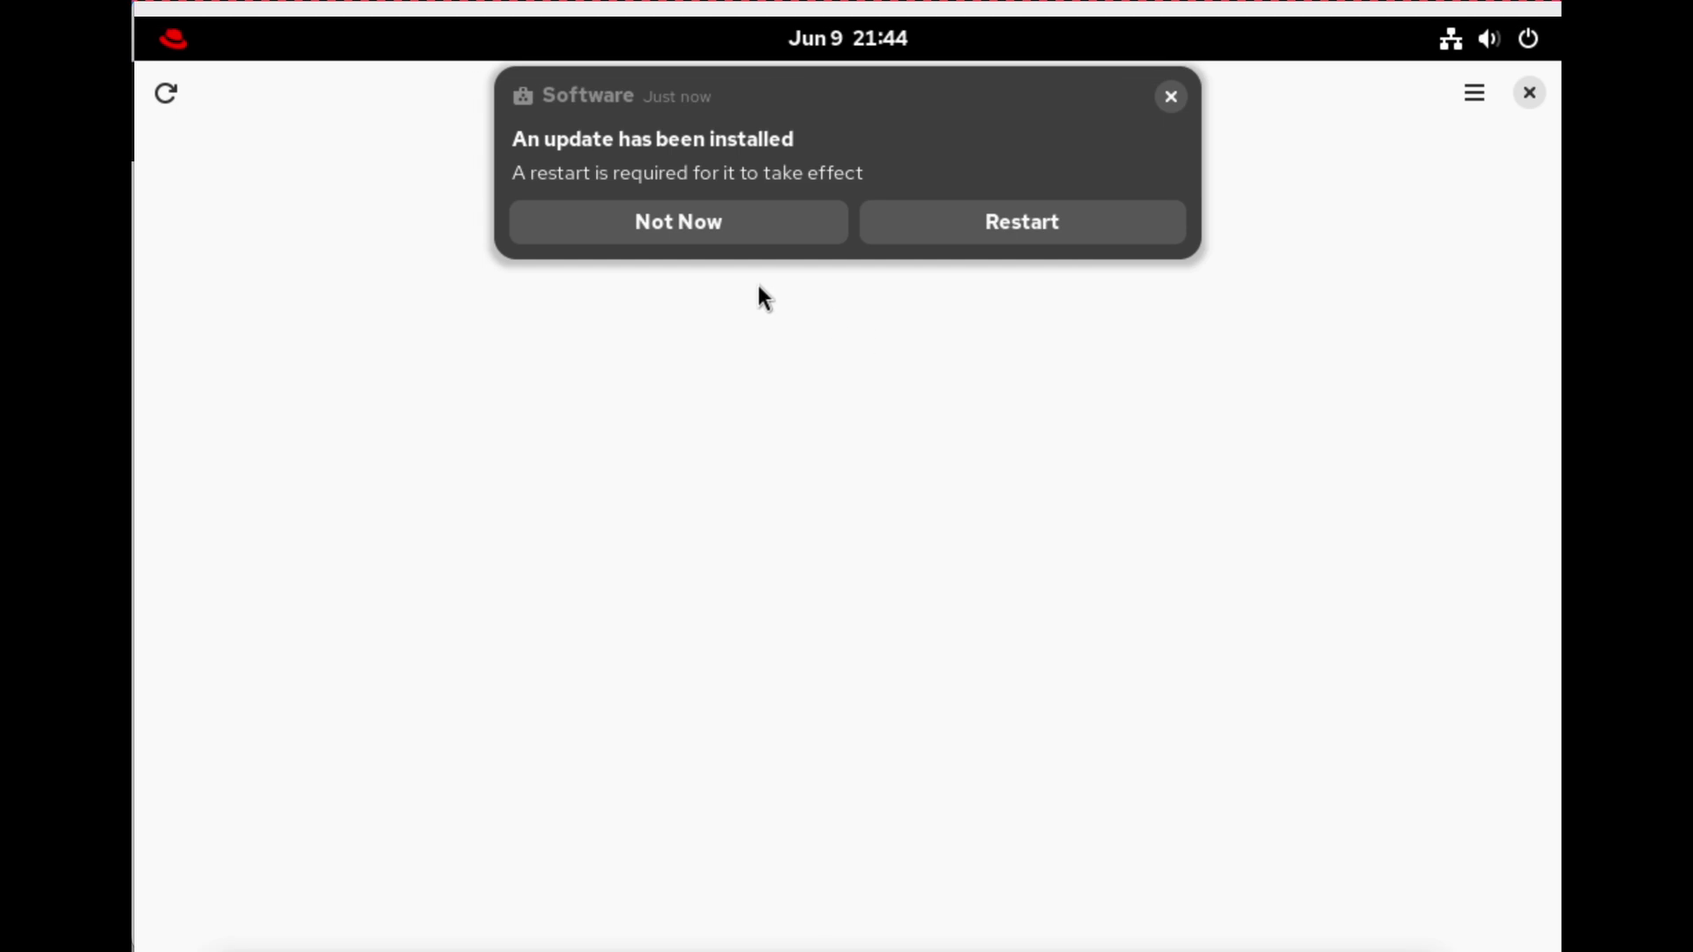
{"action": "left_click", "coordinate": [1035, 235]}
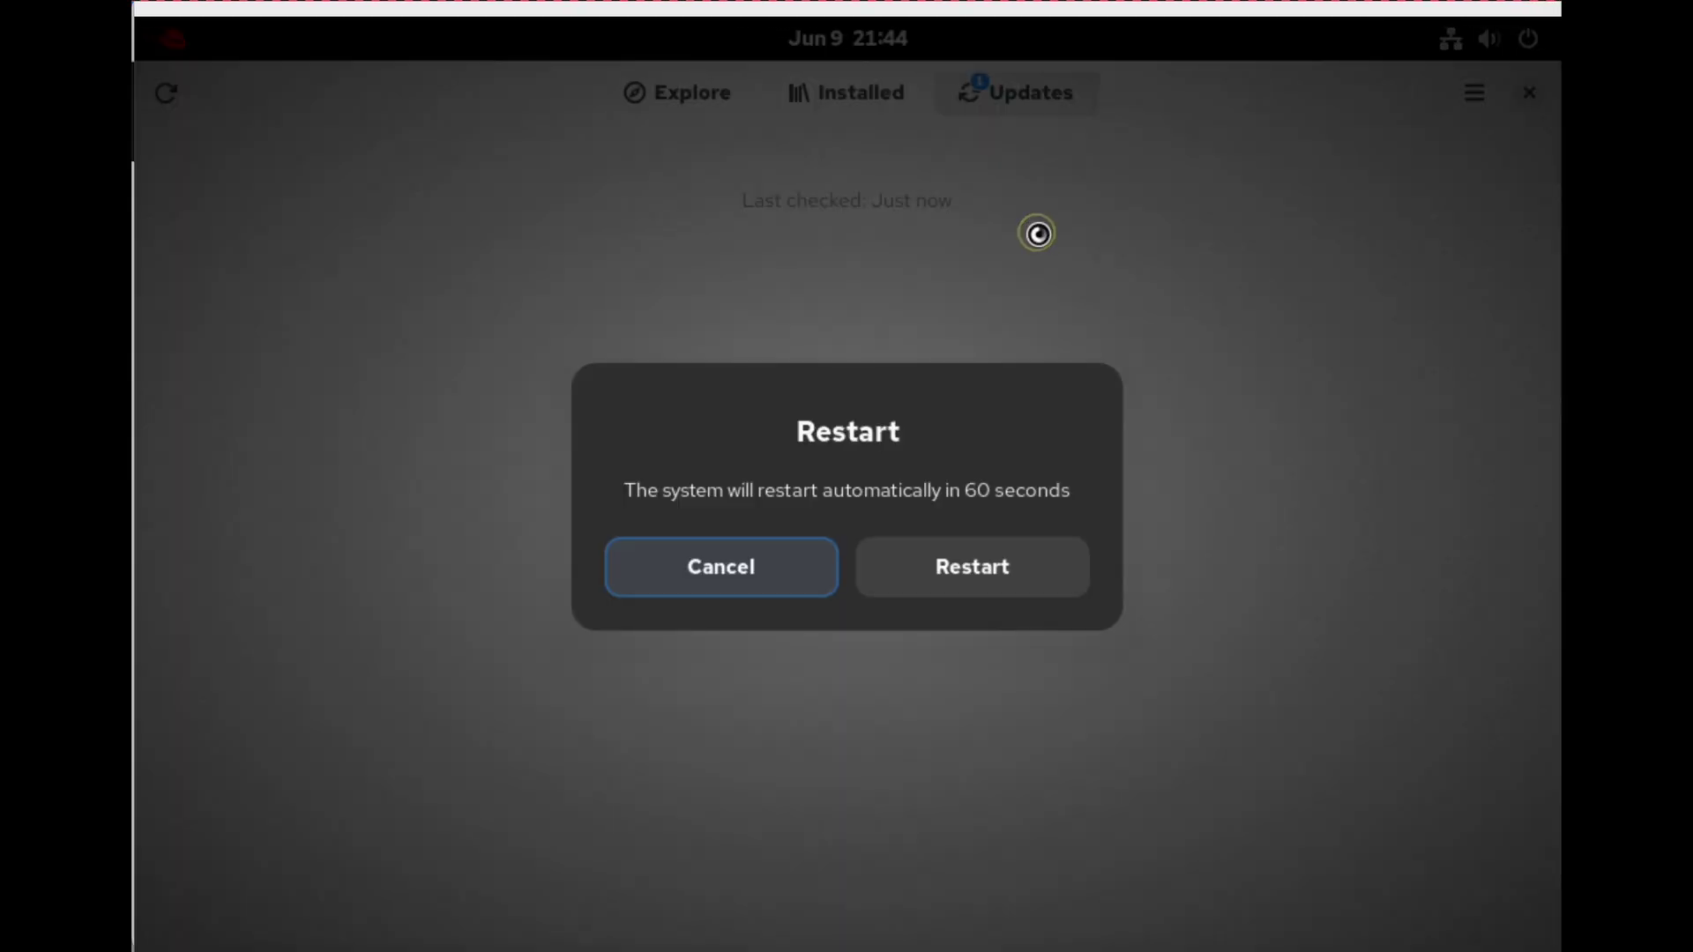
{"action": "left_click", "coordinate": [938, 572]}
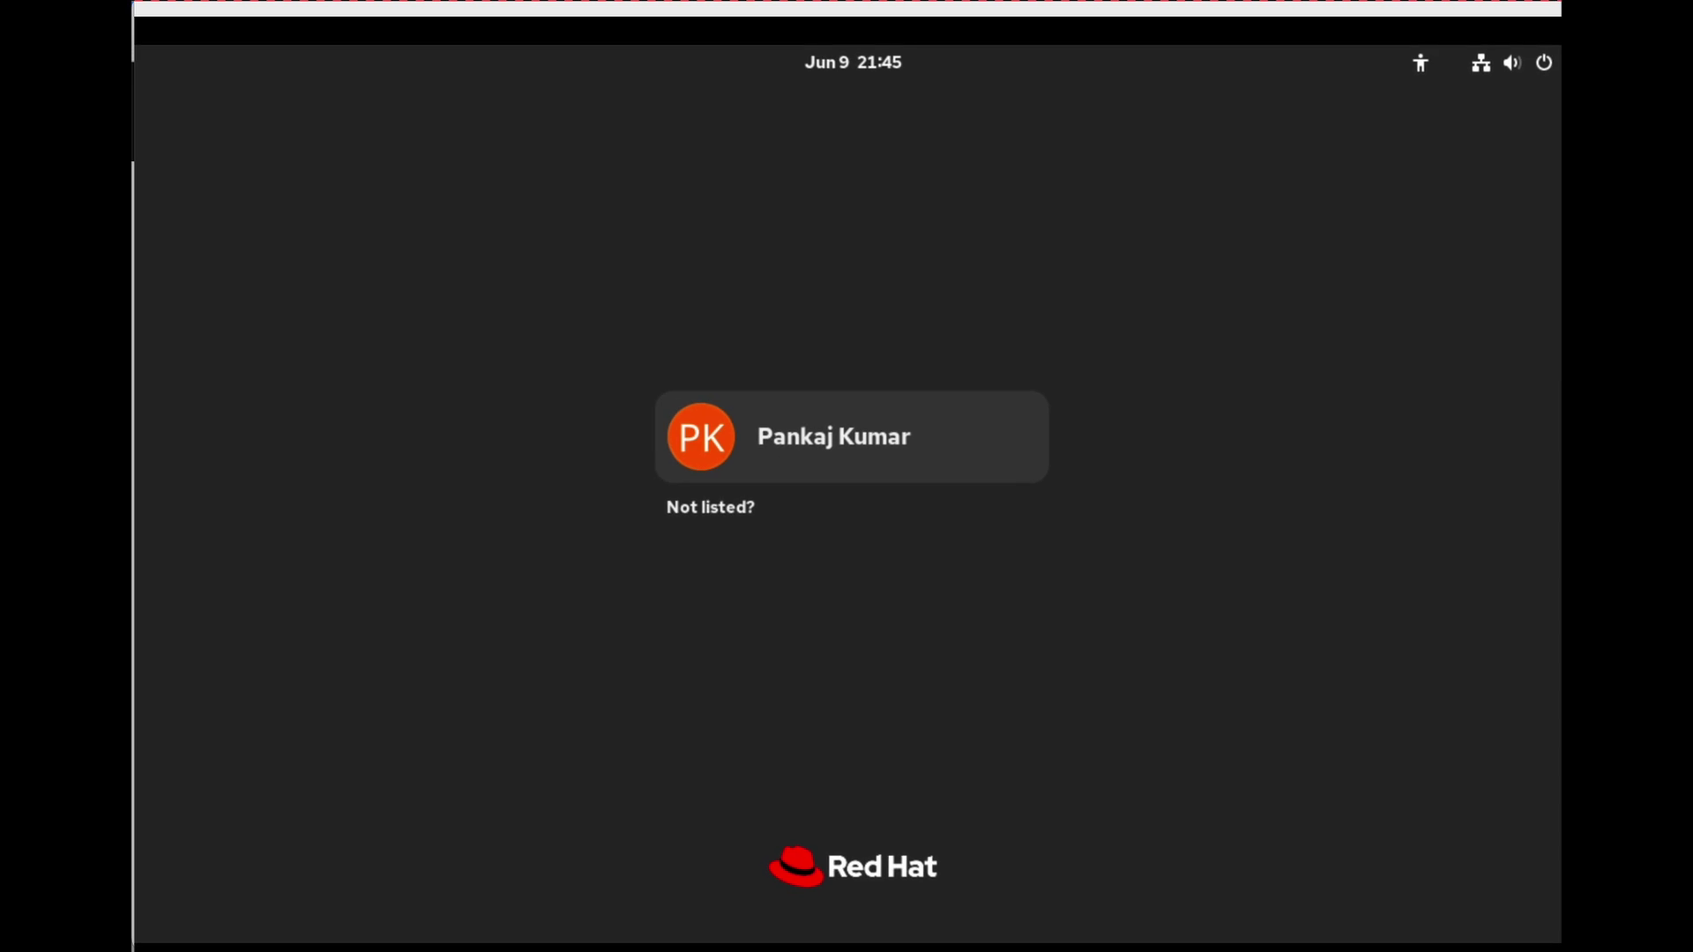
Sign back in to the local user account with its password.
{"action": "left_click", "coordinate": [780, 386]}
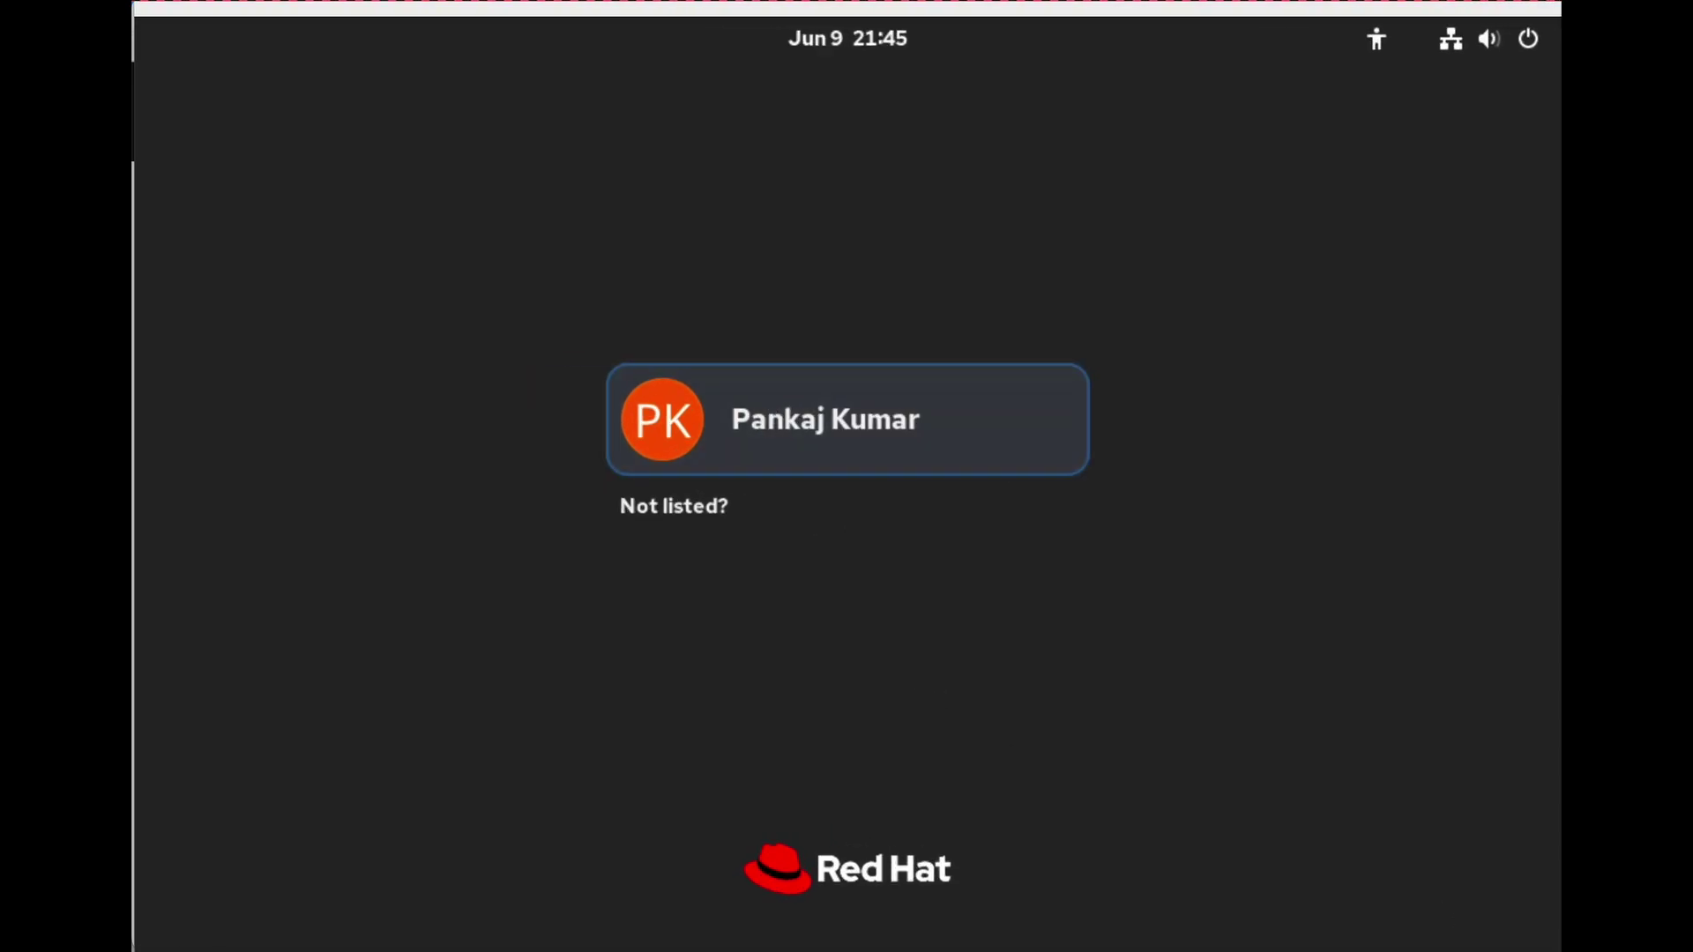
{"action": "left_click", "coordinate": [771, 423]}
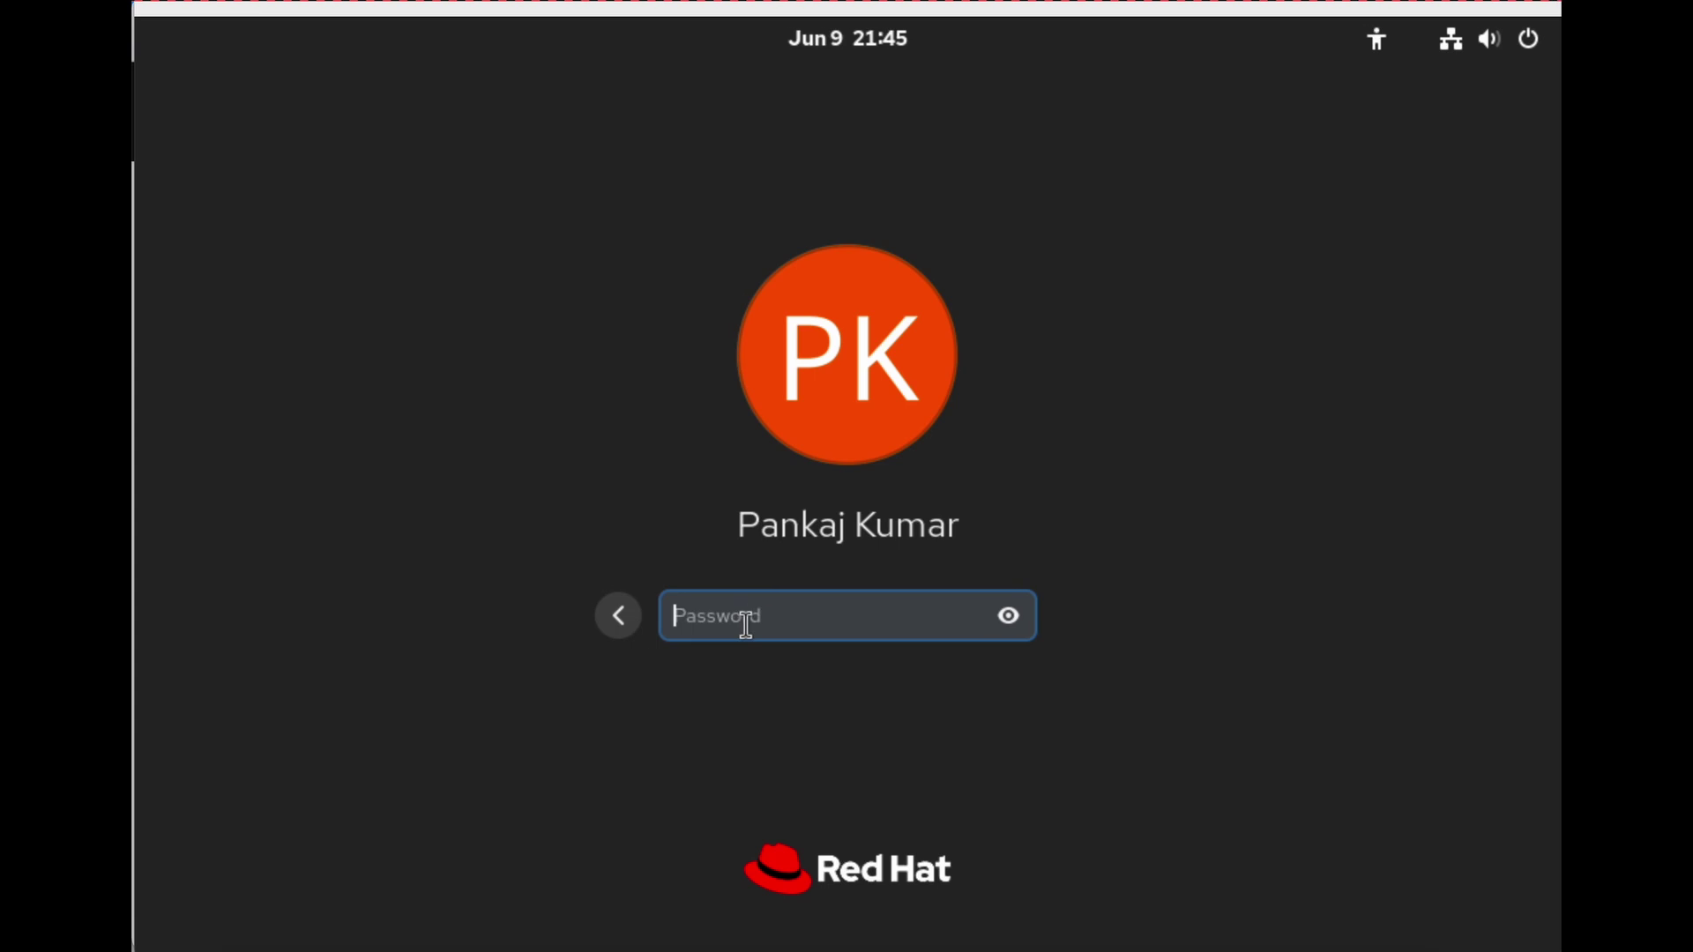
{"action": "type", "text": "p•••••••••••"}
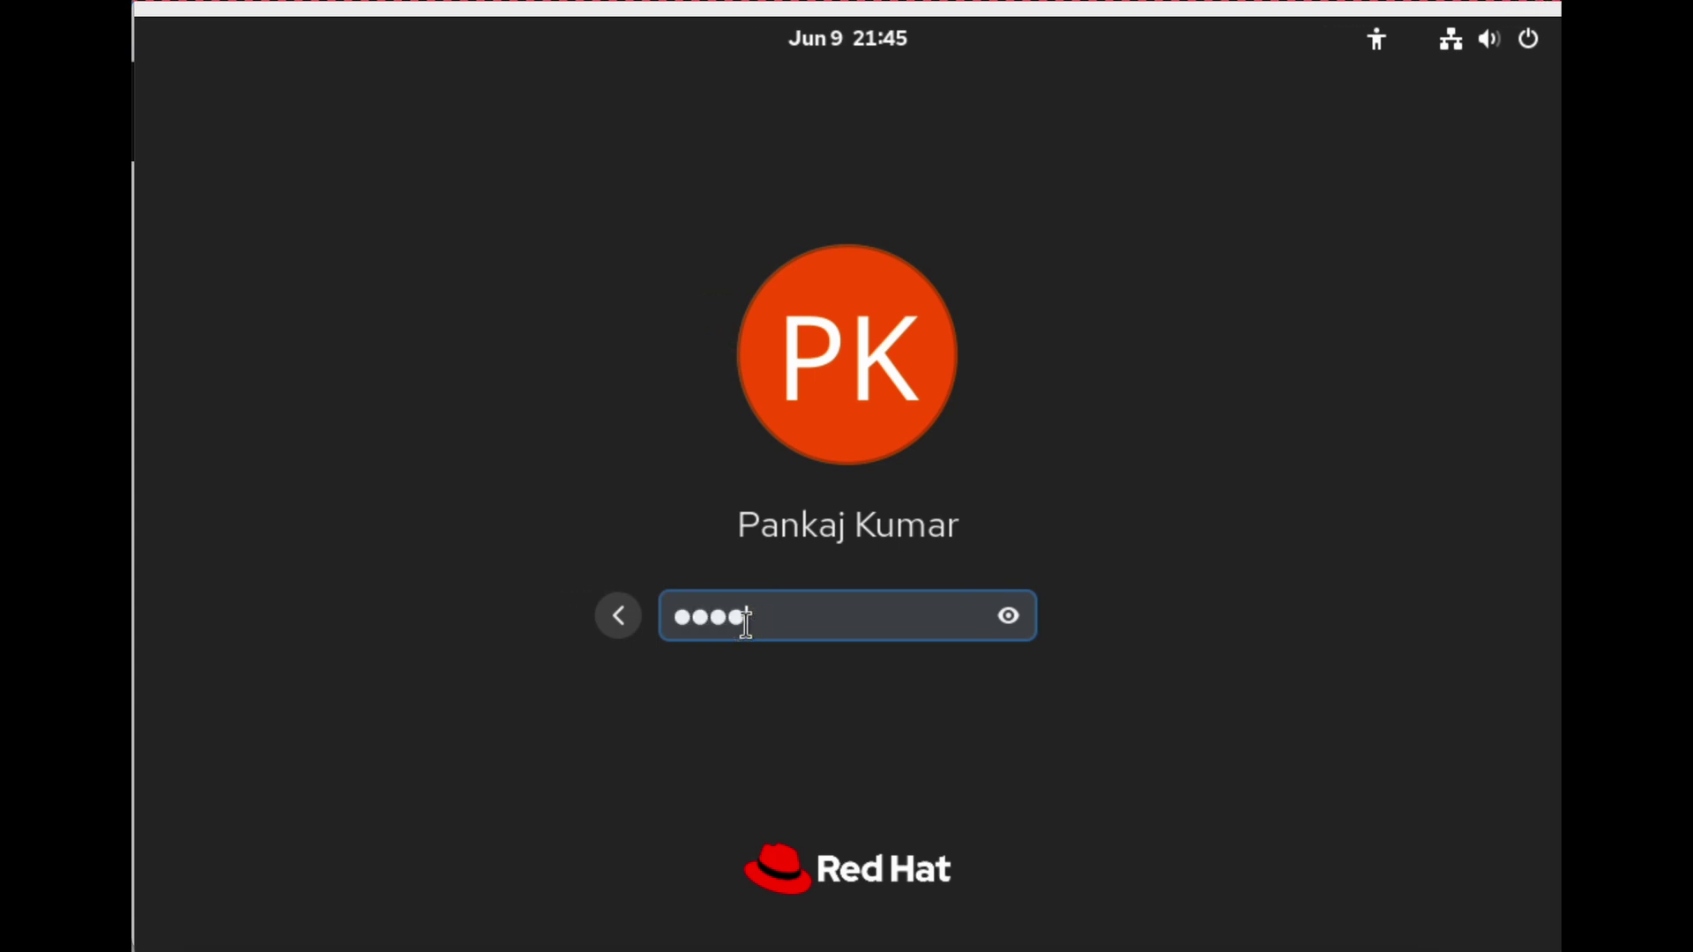
{"action": "type", "text": "••••"}
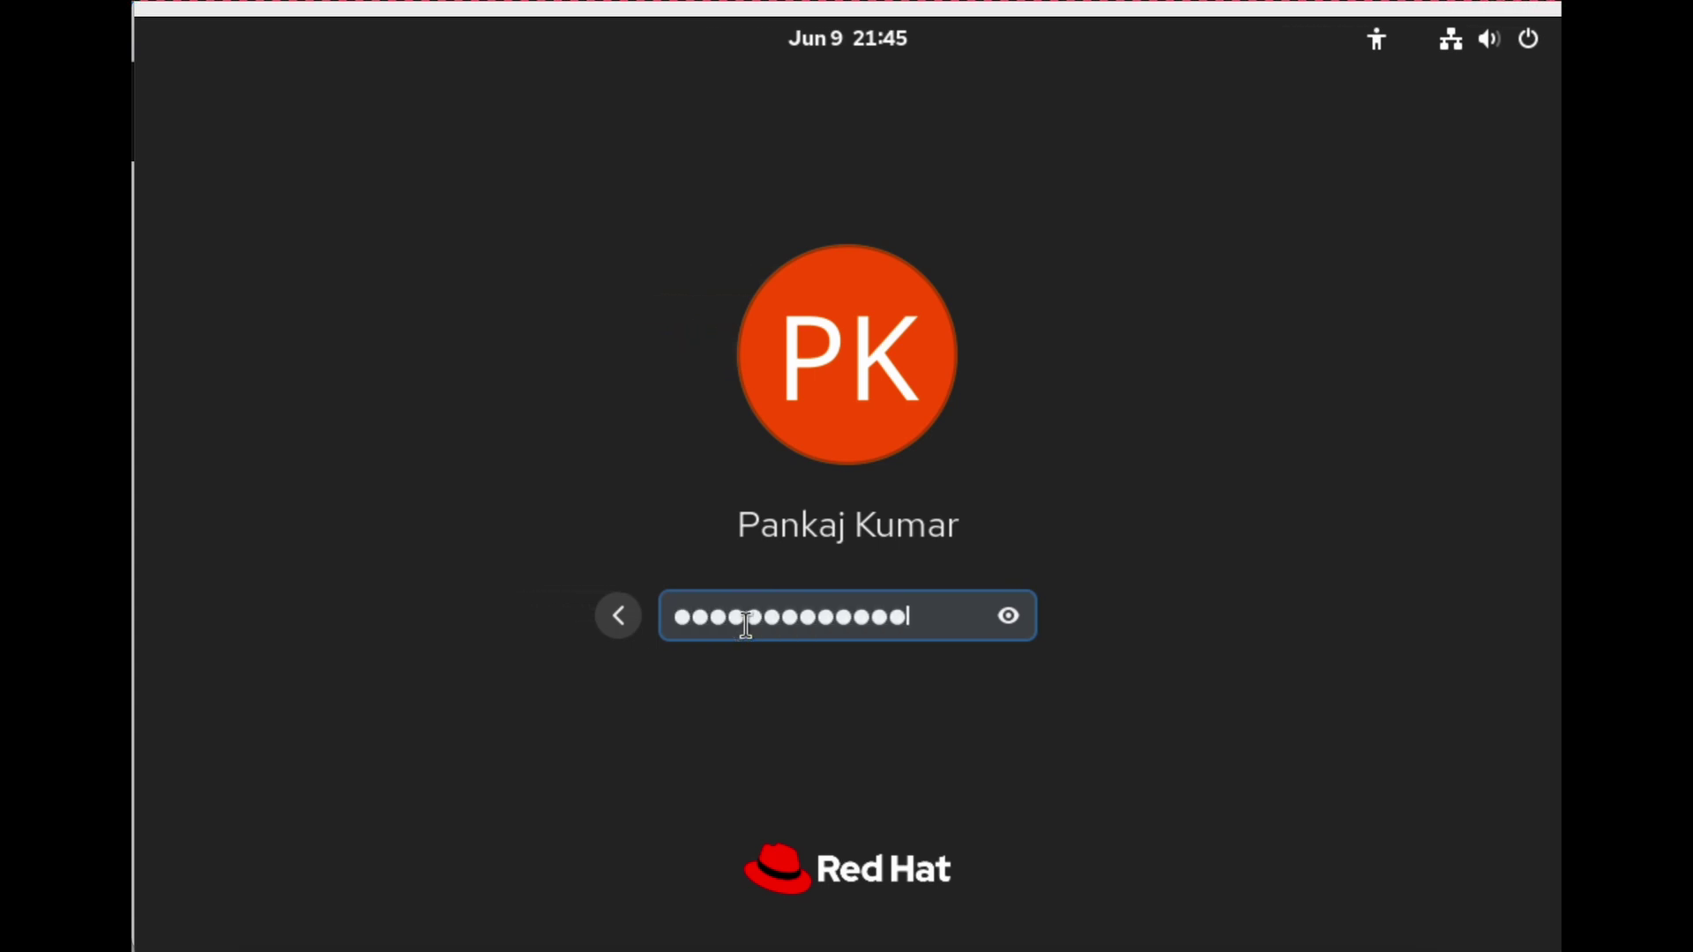
{"action": "key", "text": "Return"}
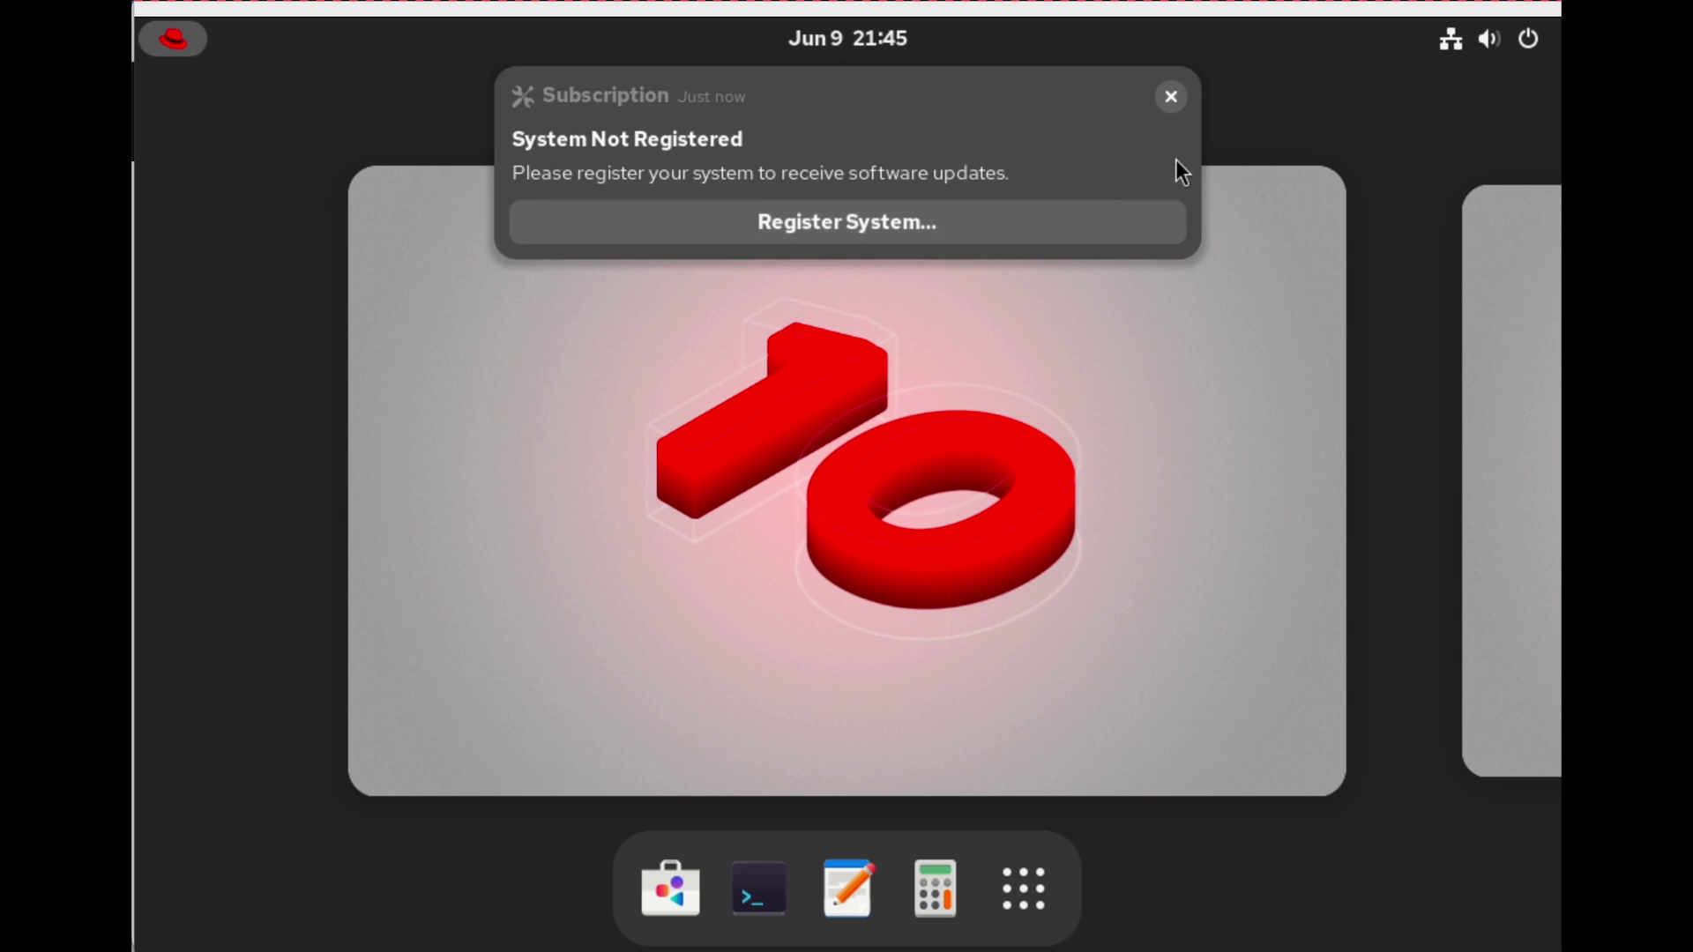
Register the system using the Red Hat account e-mail username and password.
{"action": "left_click", "coordinate": [864, 222]}
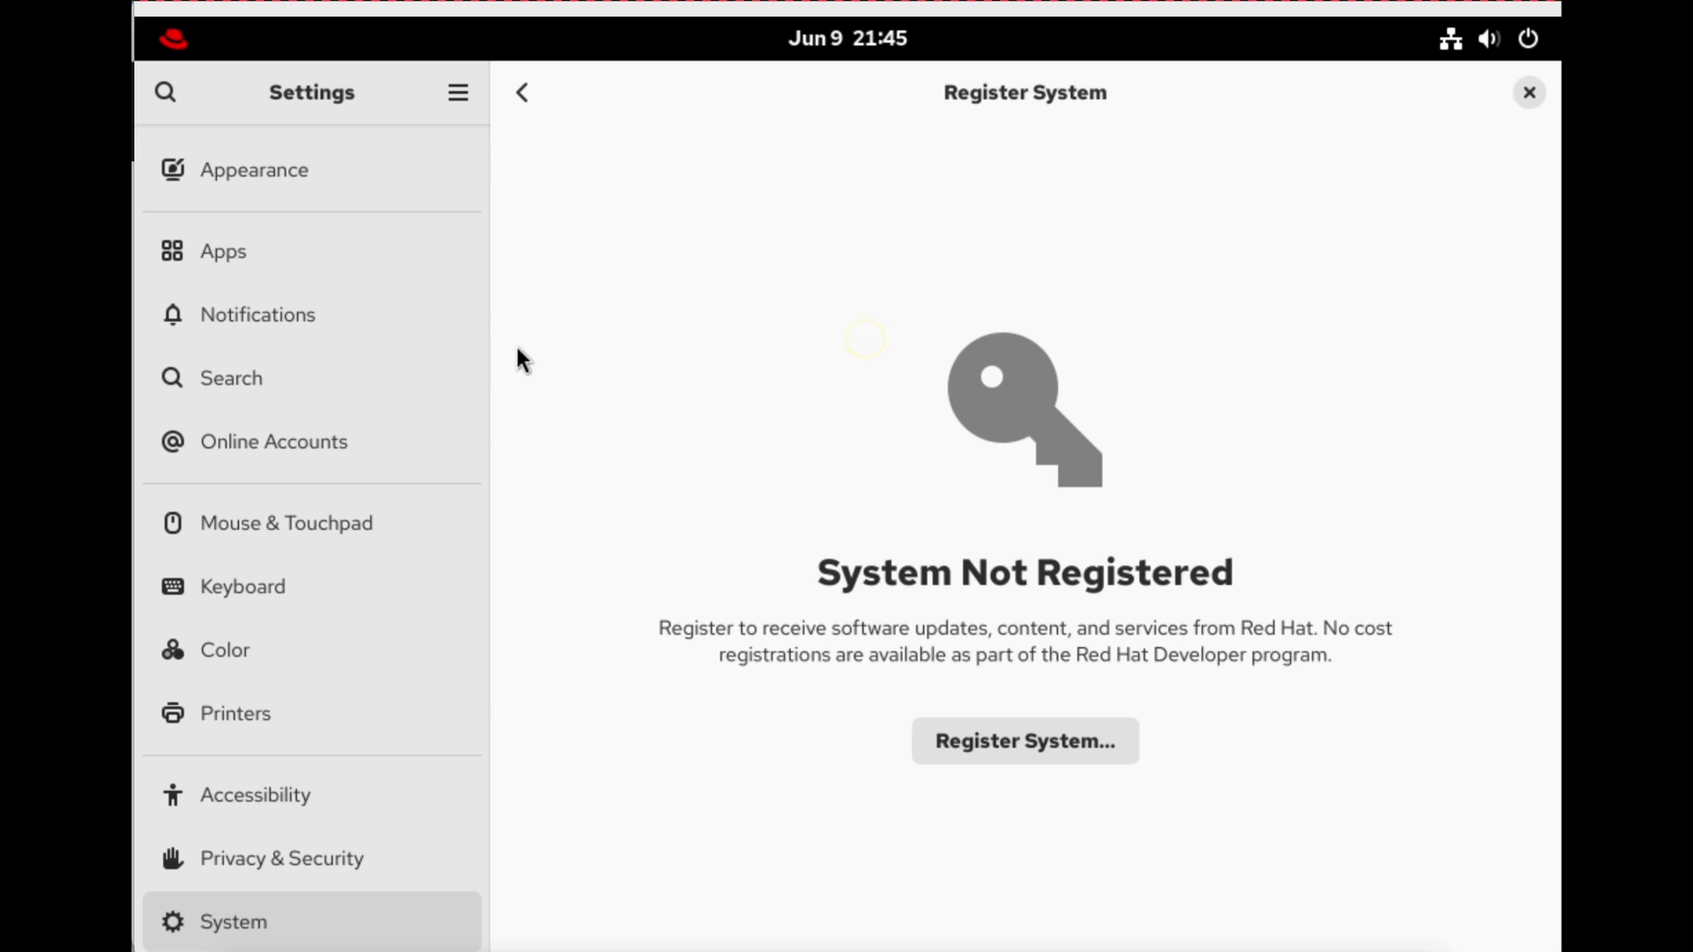
{"action": "left_click", "coordinate": [1014, 743]}
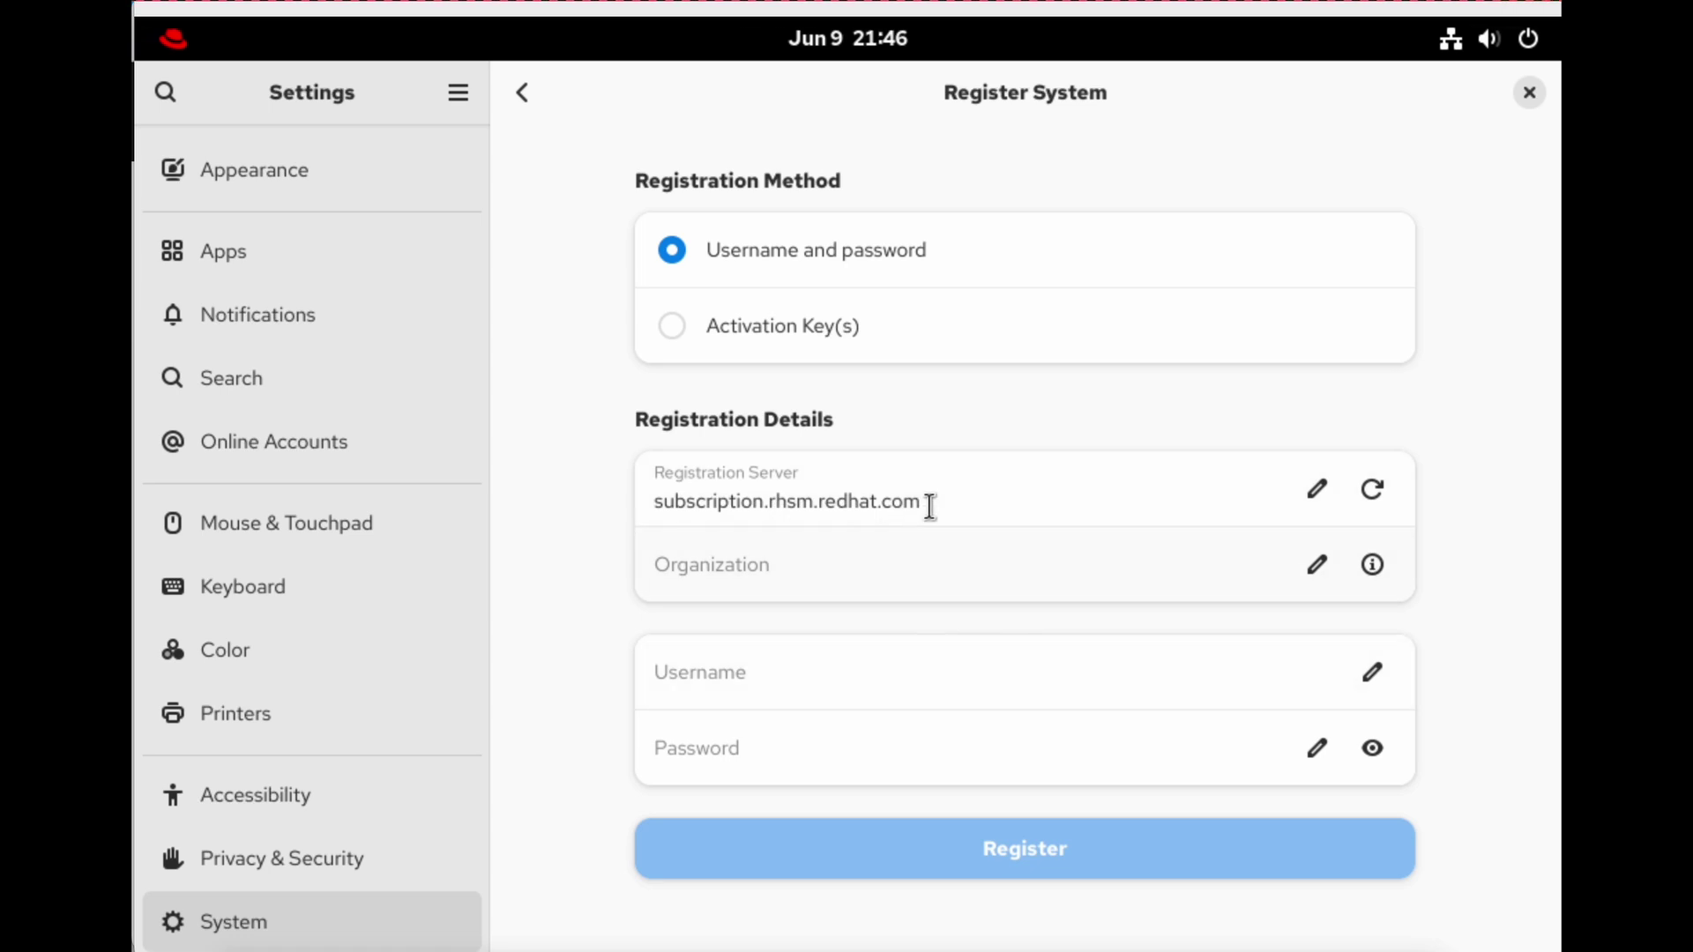
{"action": "left_click", "coordinate": [805, 682]}
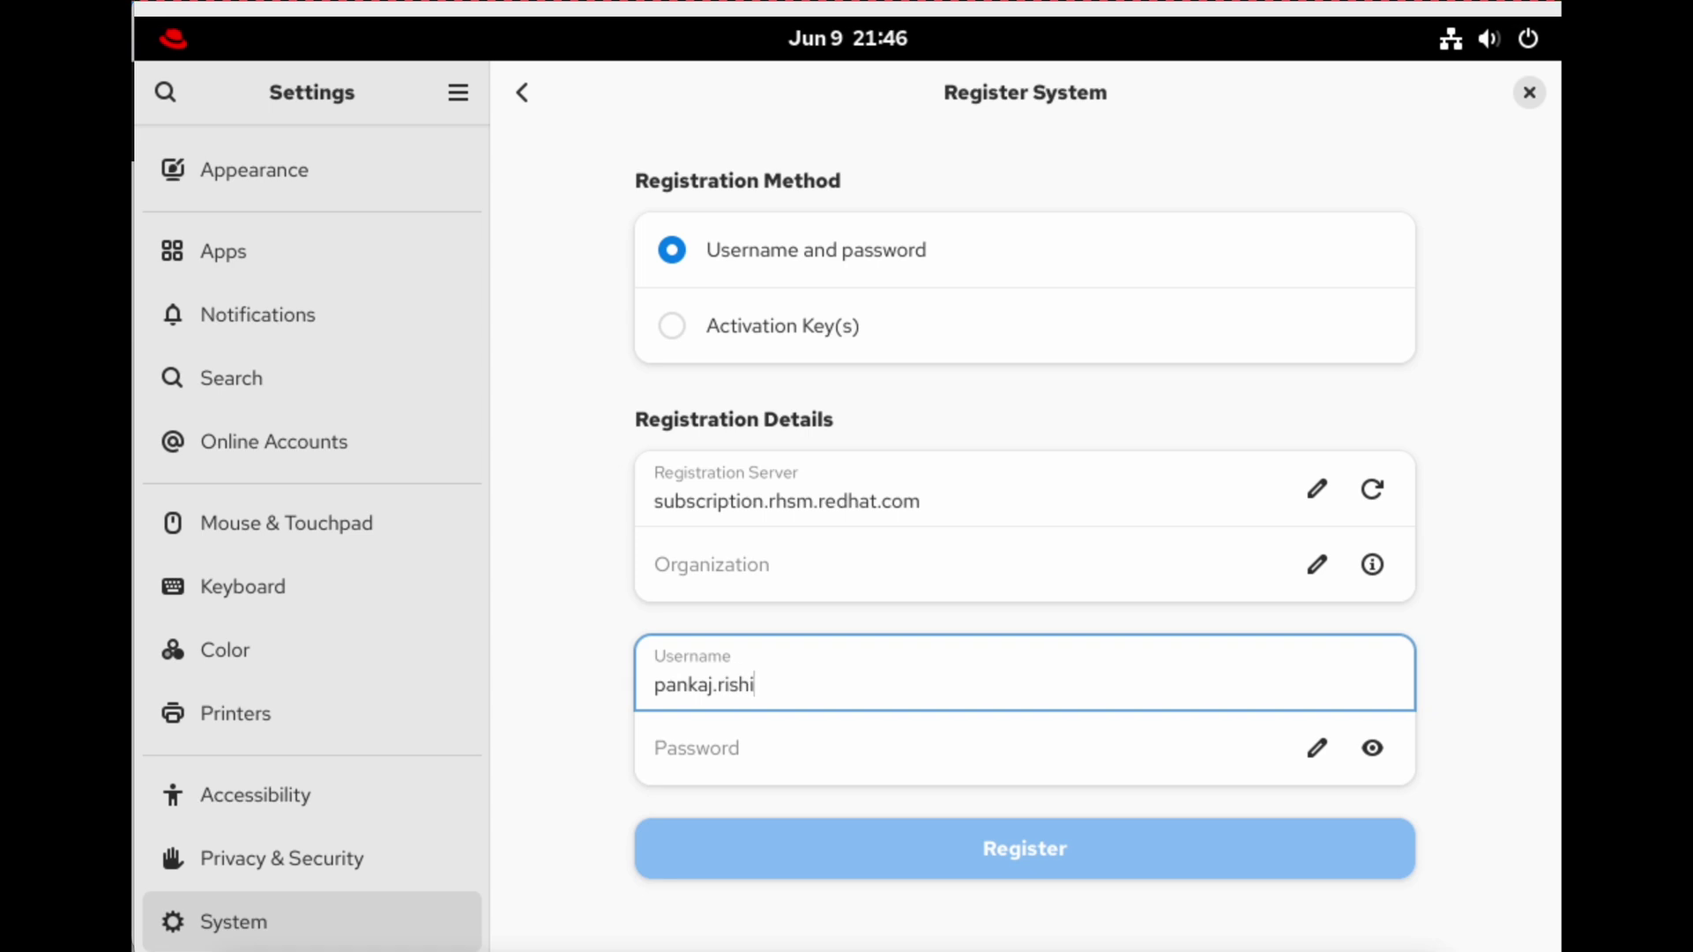
{"action": "key", "text": "Tab"}
{"action": "type", "text": "p"}
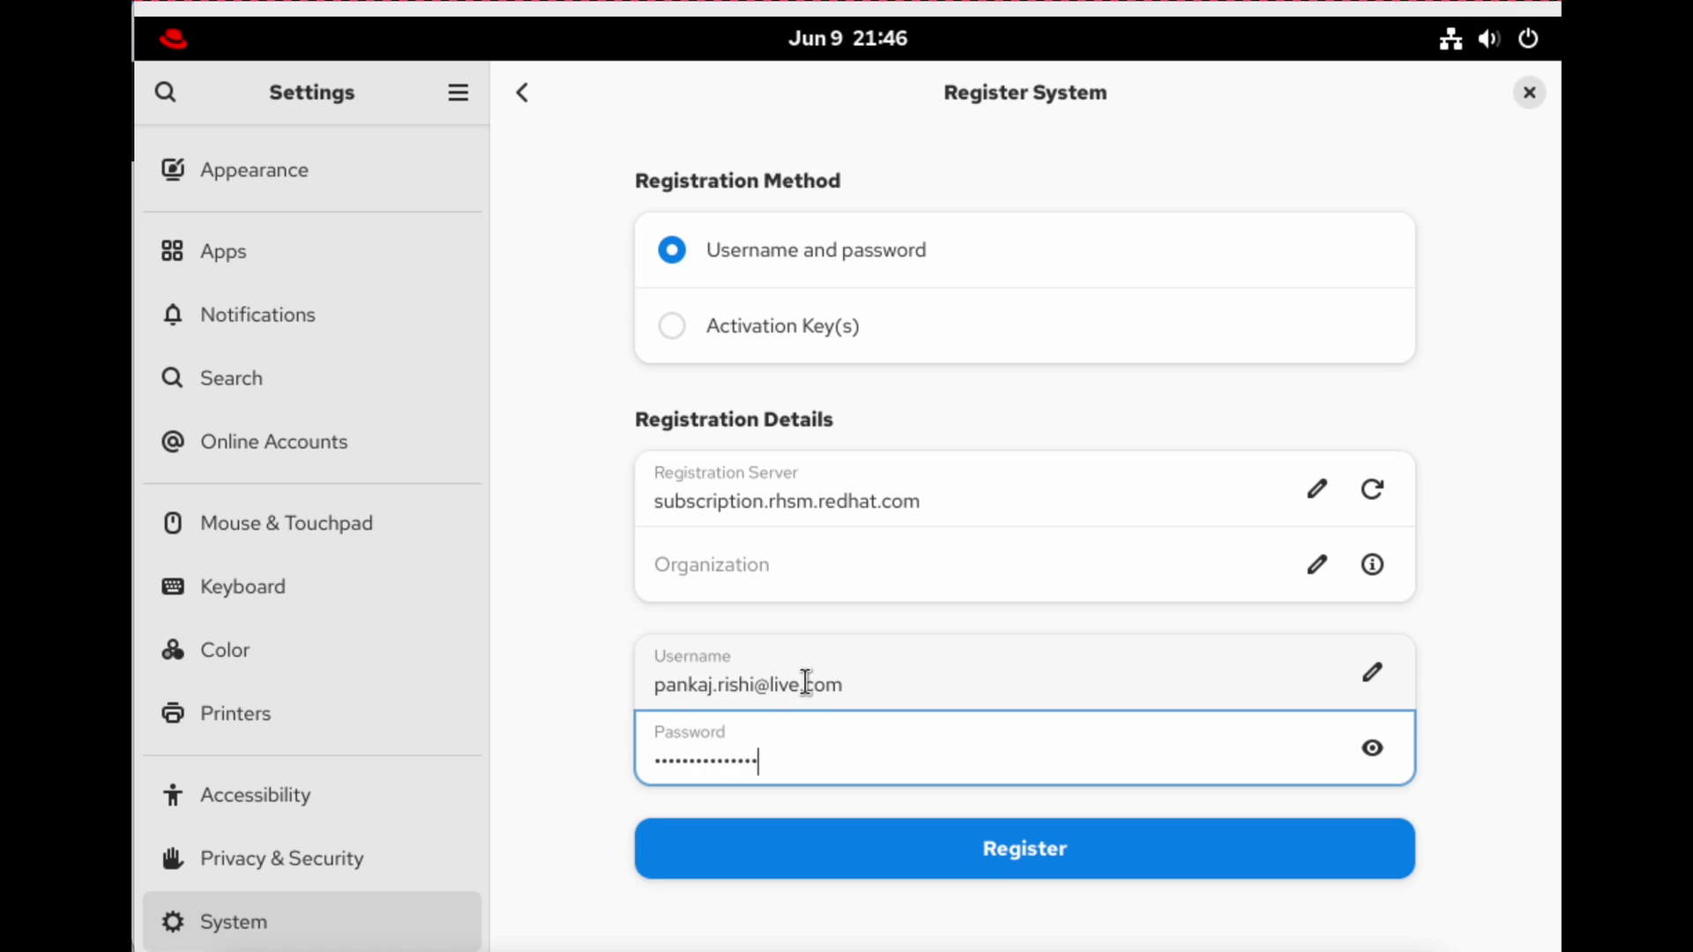
{"action": "left_click", "coordinate": [1056, 850]}
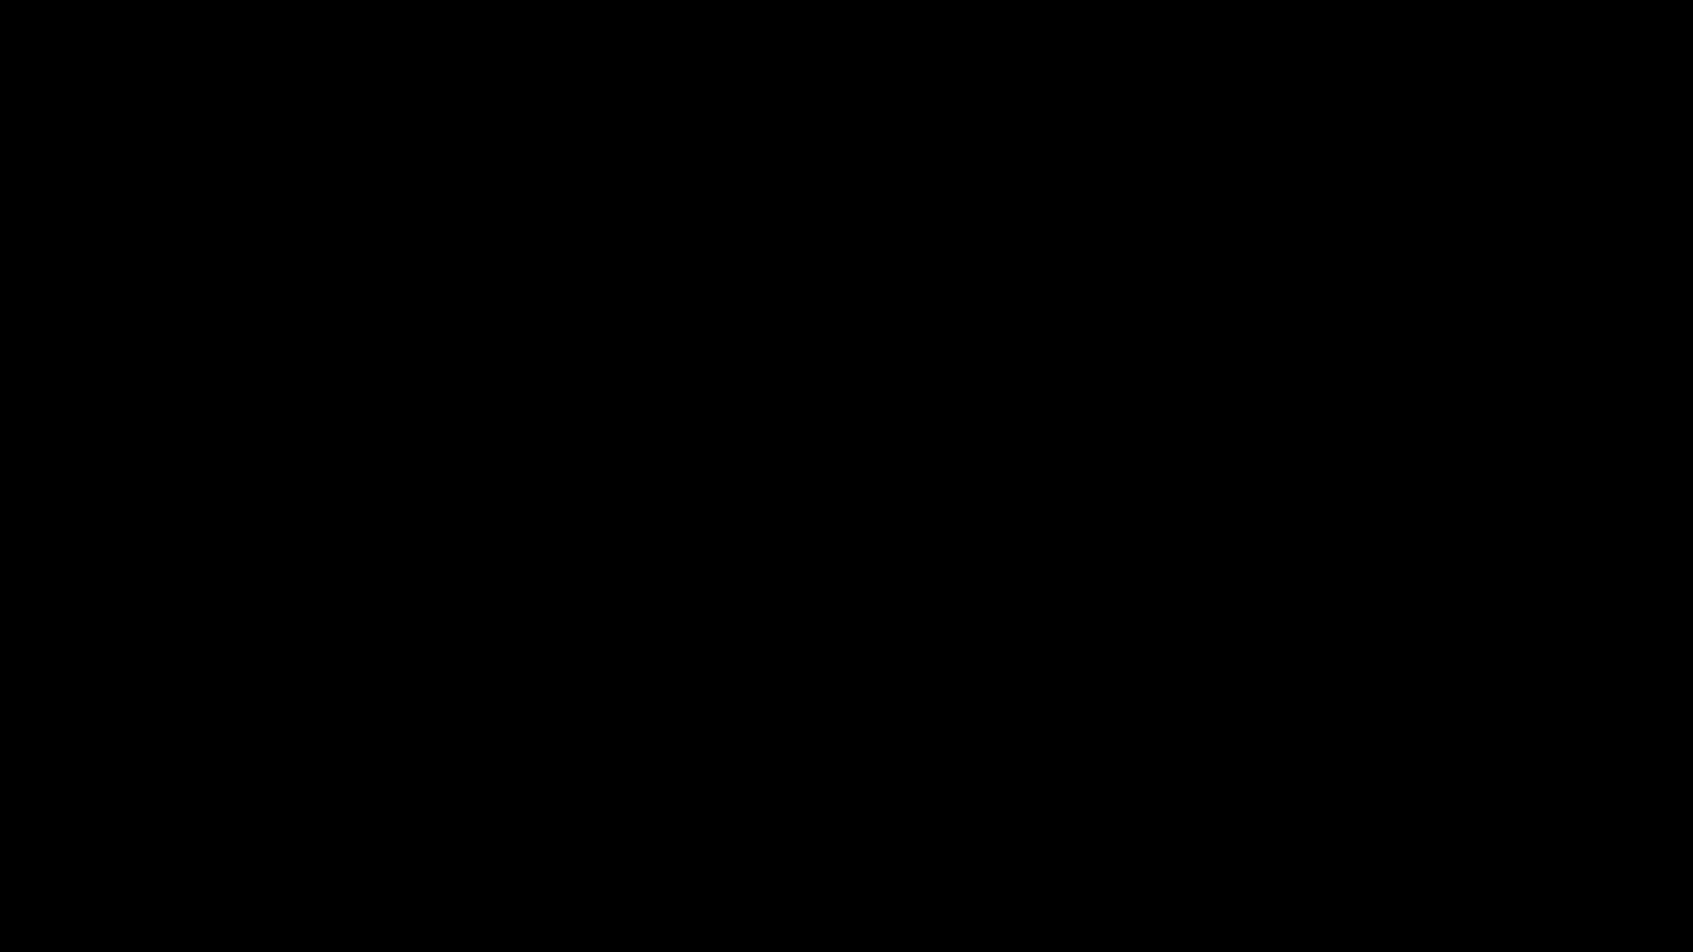
{"action": "left_click", "coordinate": [1326, 842]}
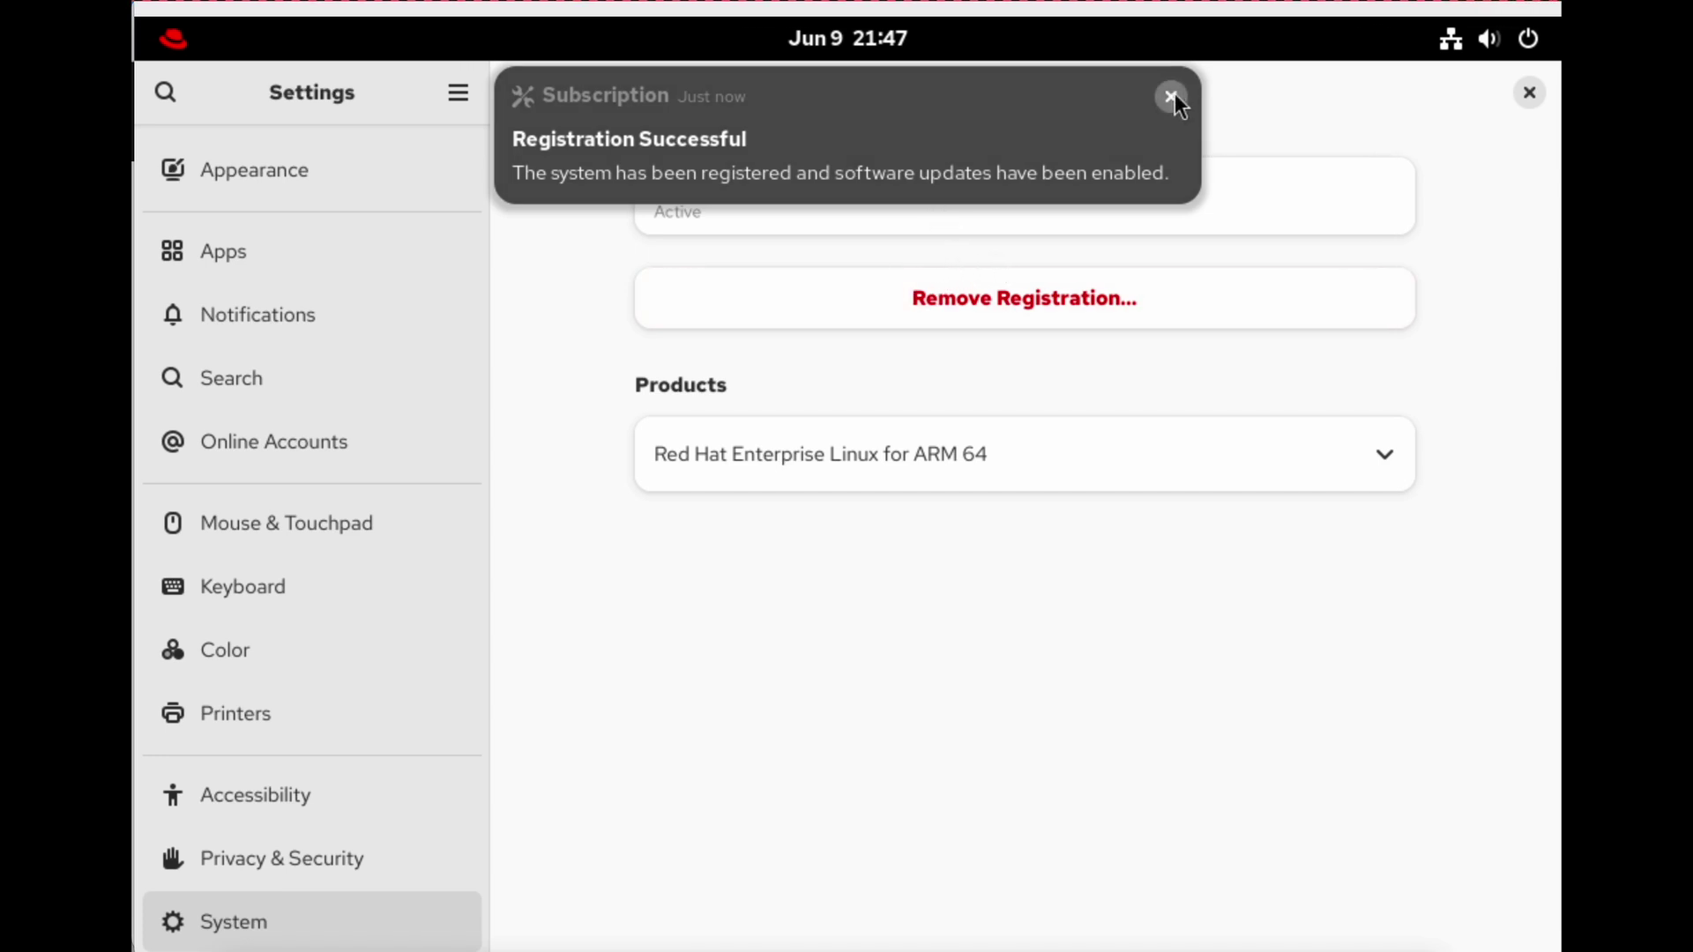
{"action": "key", "text": "super"}
Search the overview for 'terminal' and launch the Terminal app.
{"action": "type", "text": "term"}
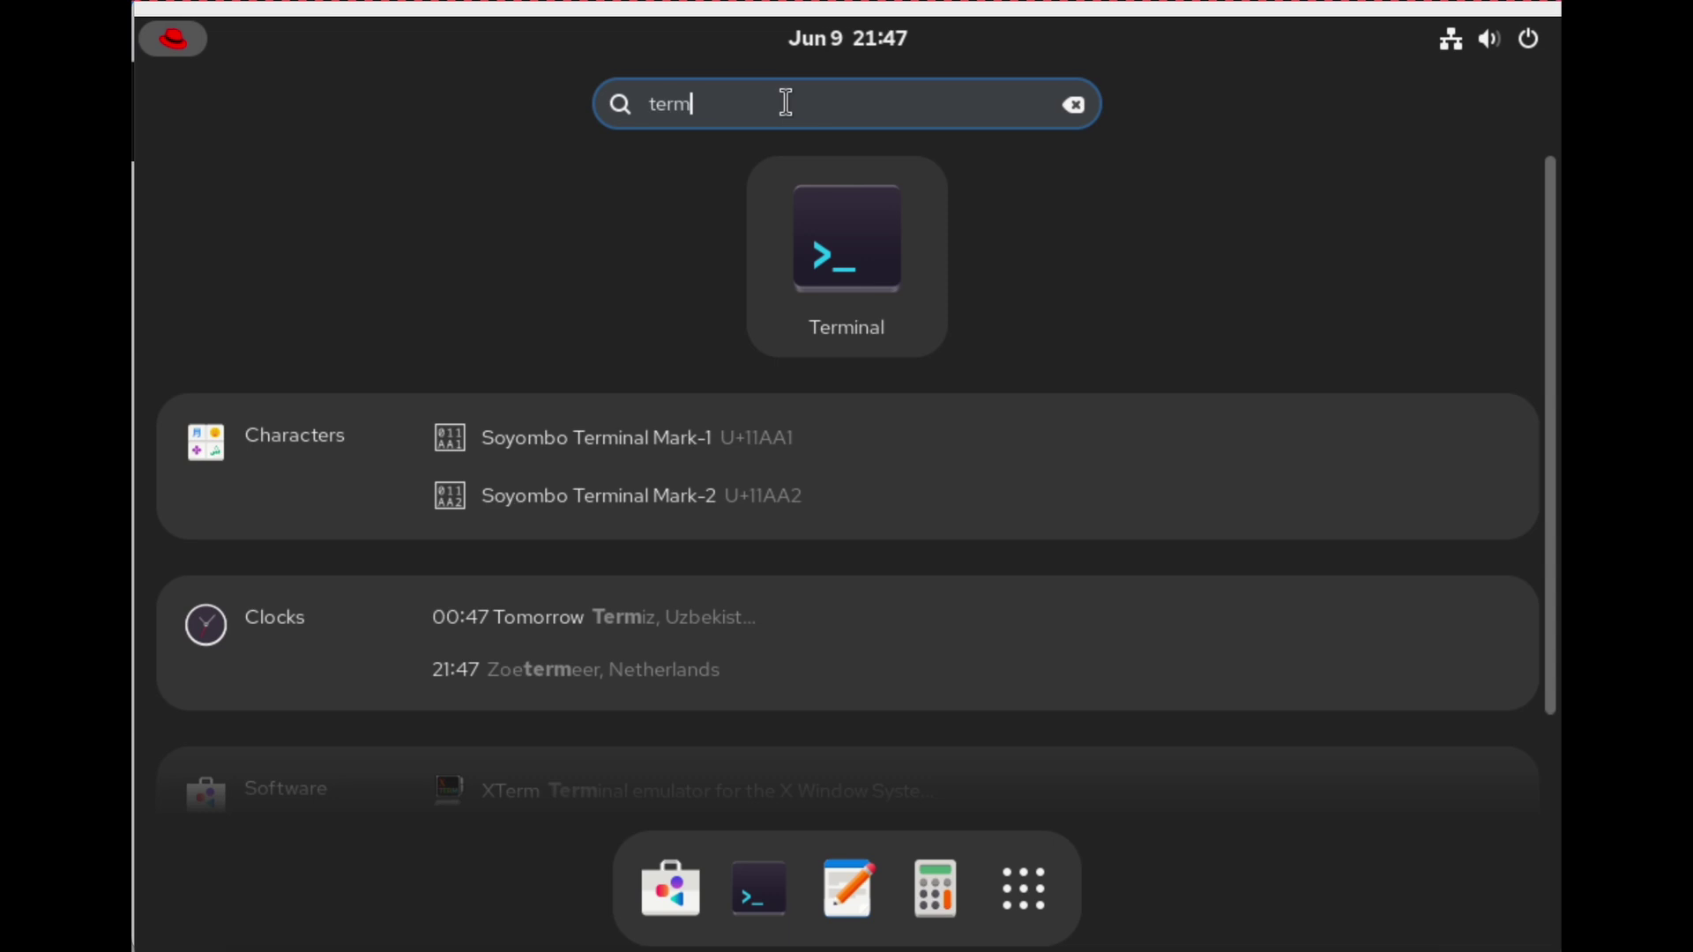
{"action": "type", "text": "iman"}
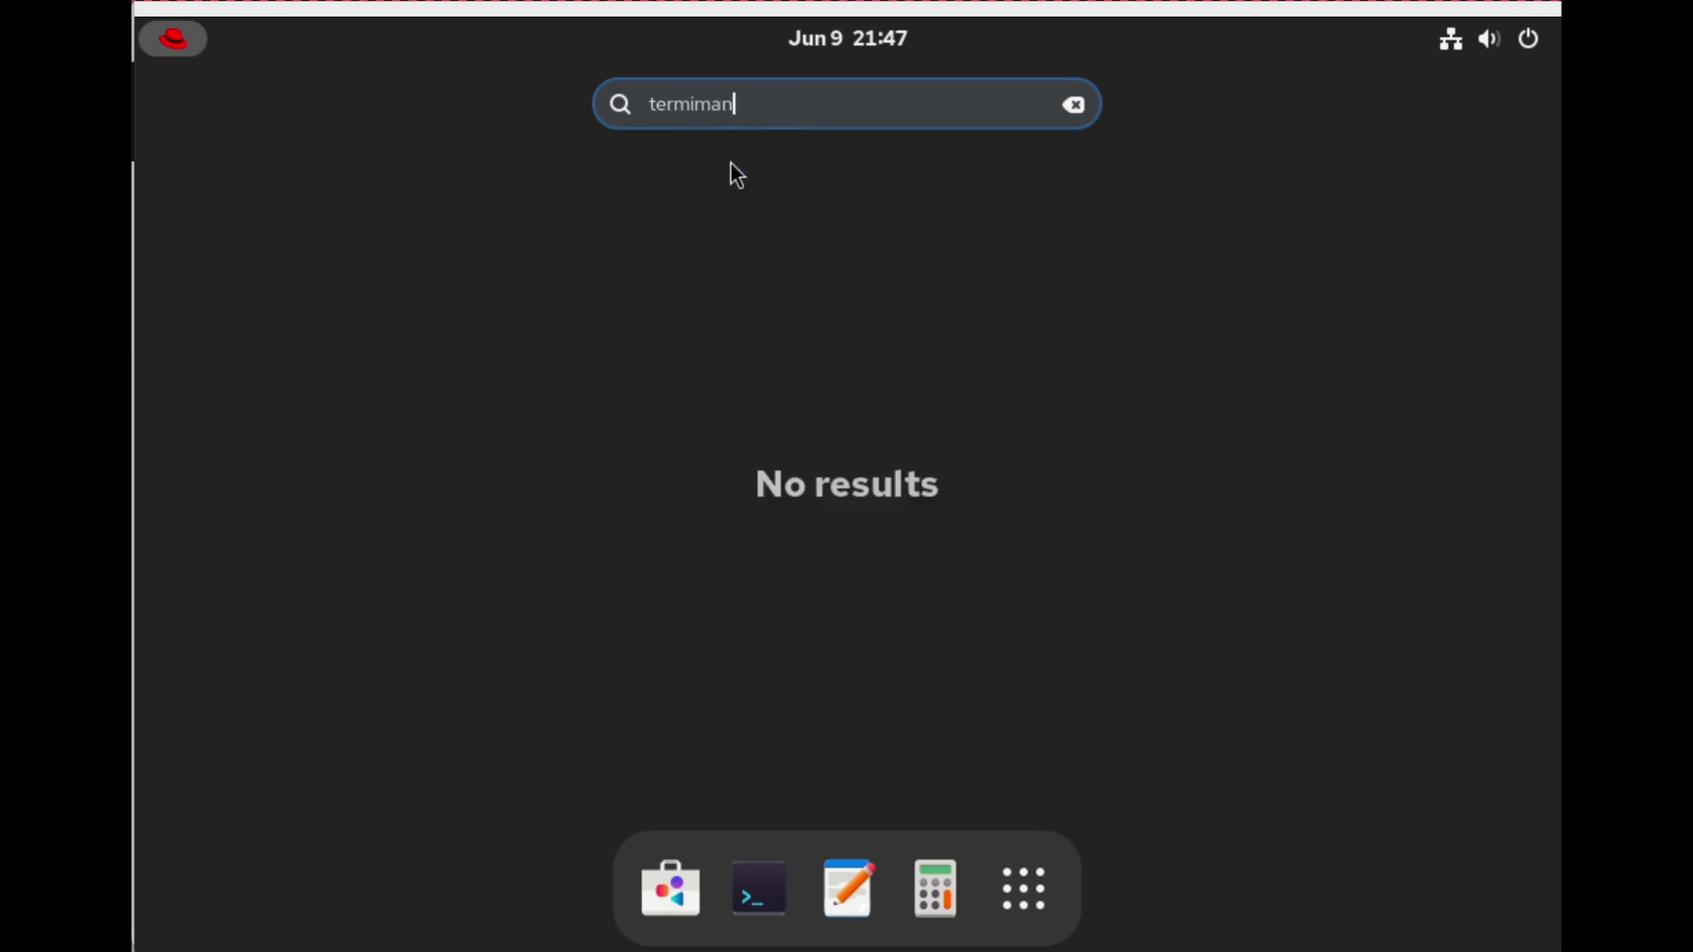
{"action": "key", "text": "BackSpace"}
{"action": "key", "text": "BackSpace"}
{"action": "key", "text": "BackSpace"}
{"action": "type", "text": "nal"}
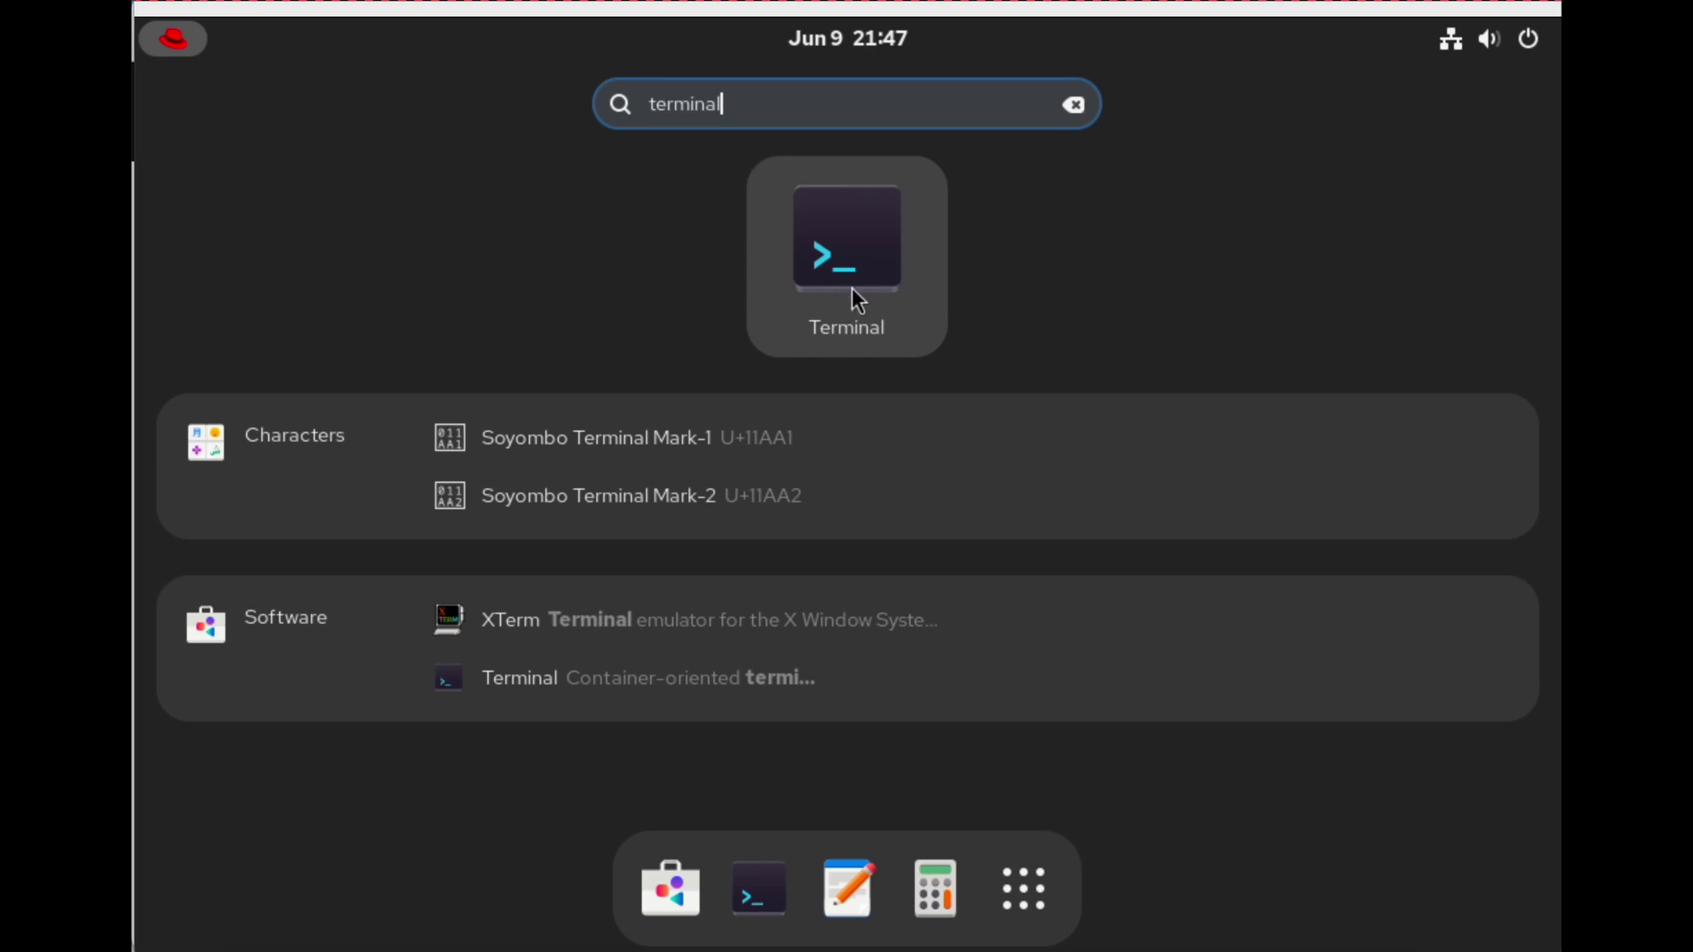
{"action": "left_click", "coordinate": [867, 257]}
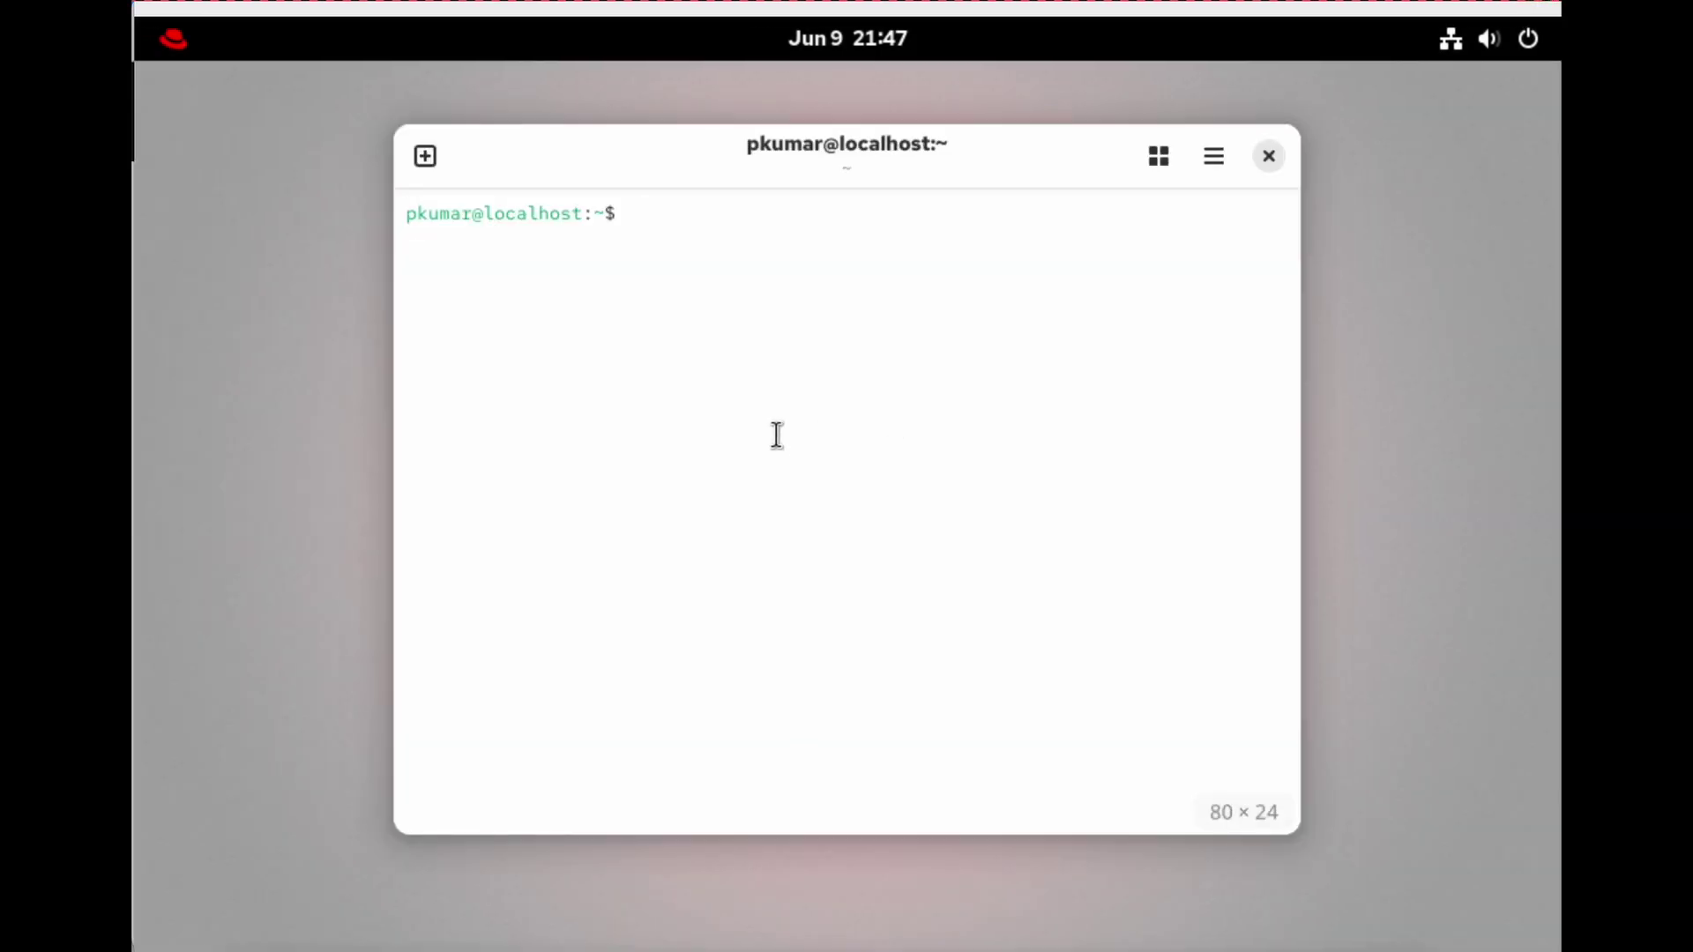
Run 'ip a' and 'ip a | grep inet', then widen and reposition the terminal window.
{"action": "type", "text": "ip a"}
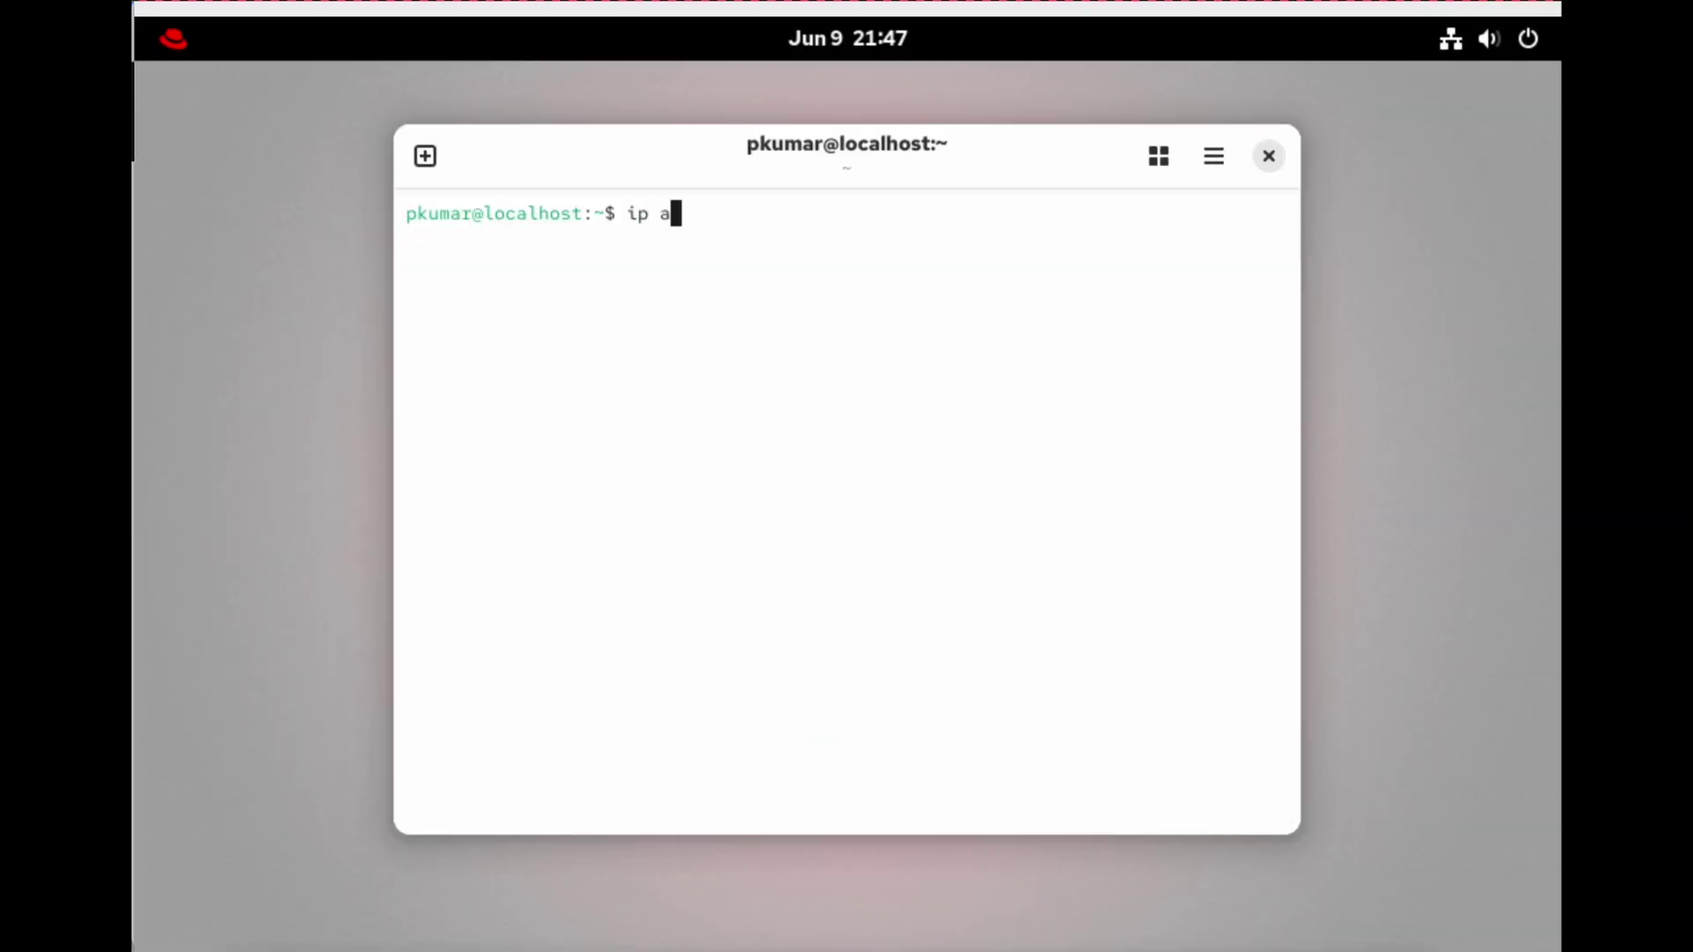
{"action": "key", "text": "Return"}
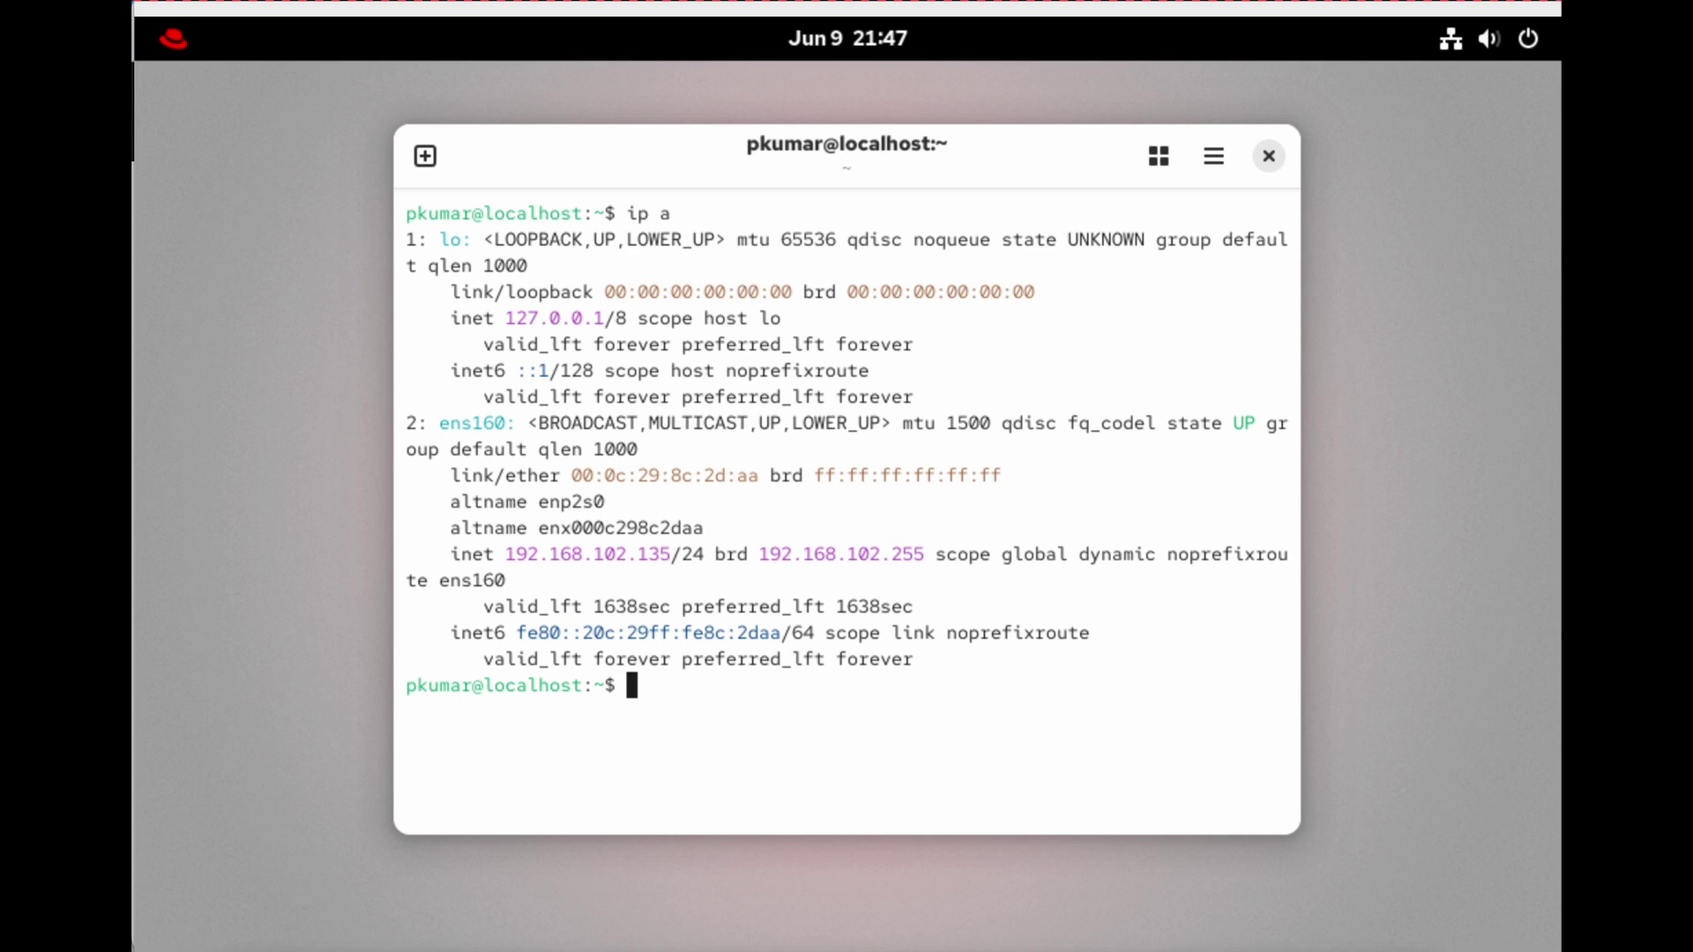
{"action": "type", "text": "ip a | "}
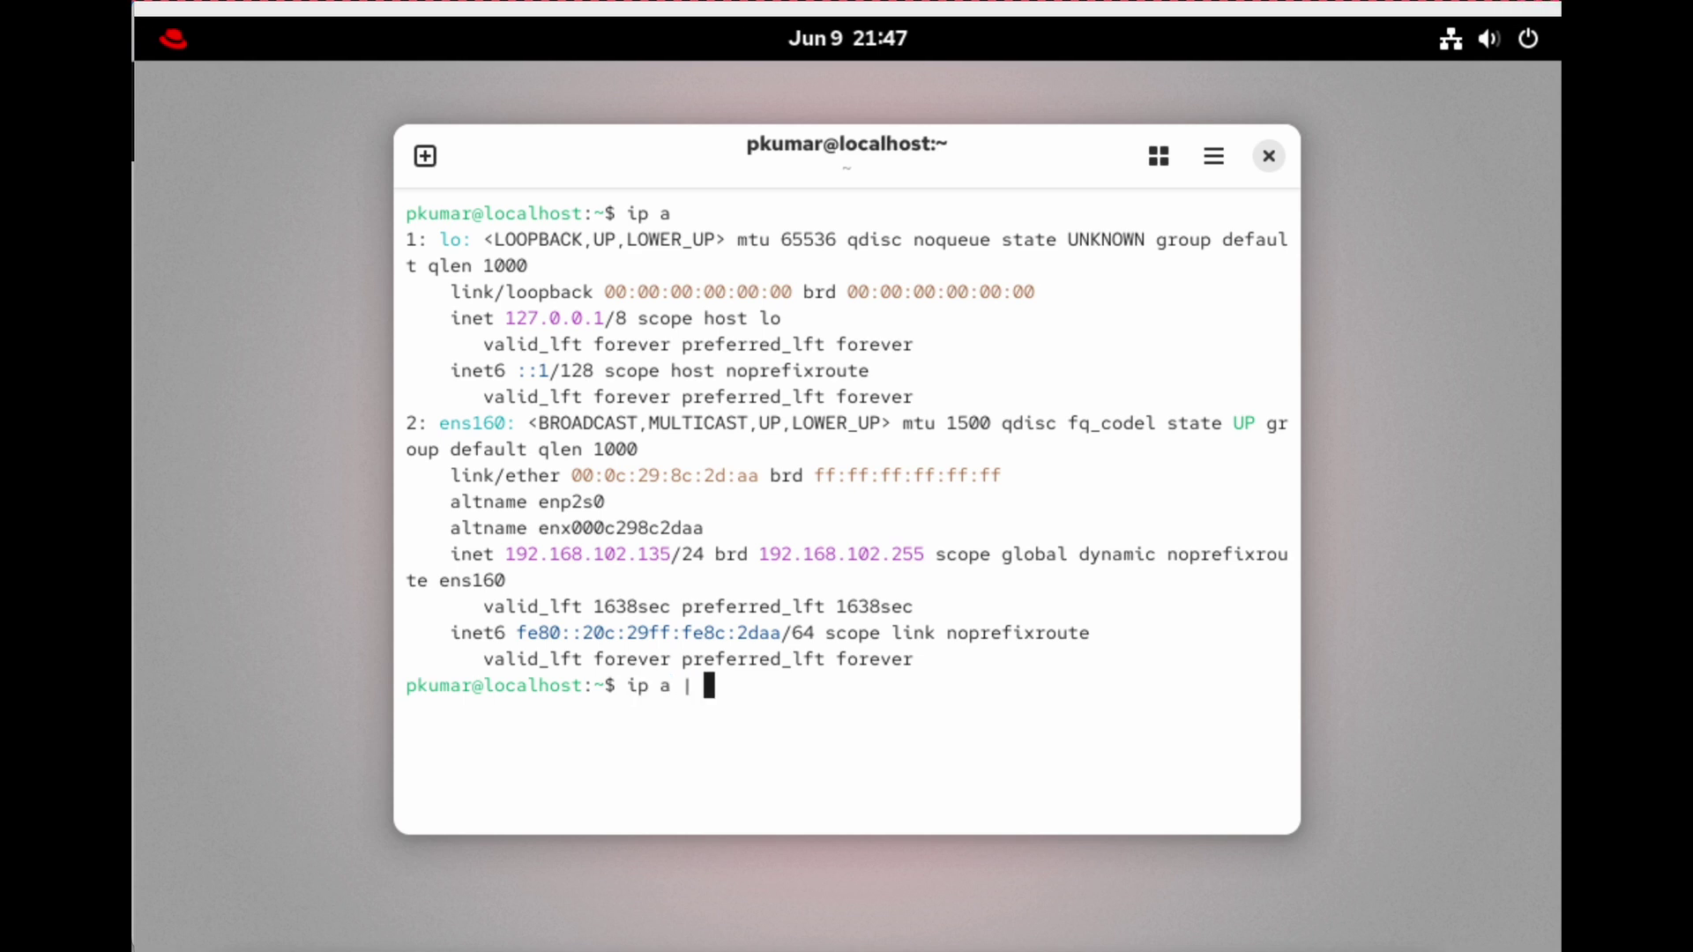
{"action": "type", "text": "grep inet"}
{"action": "key", "text": "Return"}
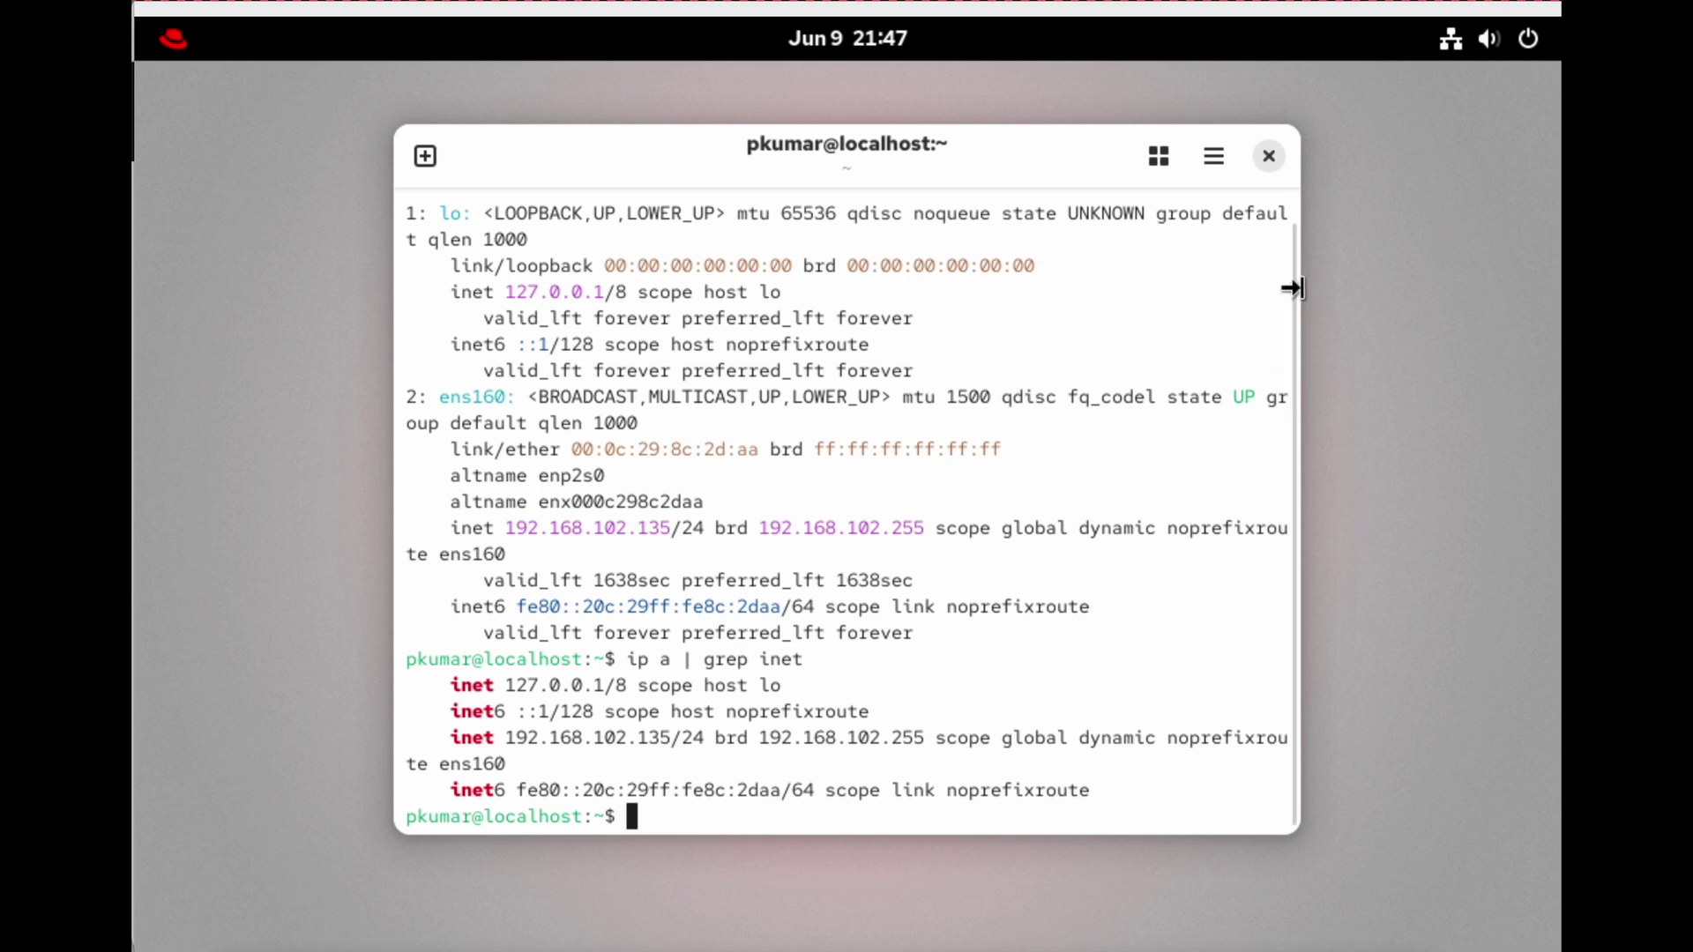
{"action": "left_click_drag", "start_coordinate": [1294, 289], "coordinate": [1449, 288]}
{"action": "left_click_drag", "start_coordinate": [717, 154], "coordinate": [560, 114]}
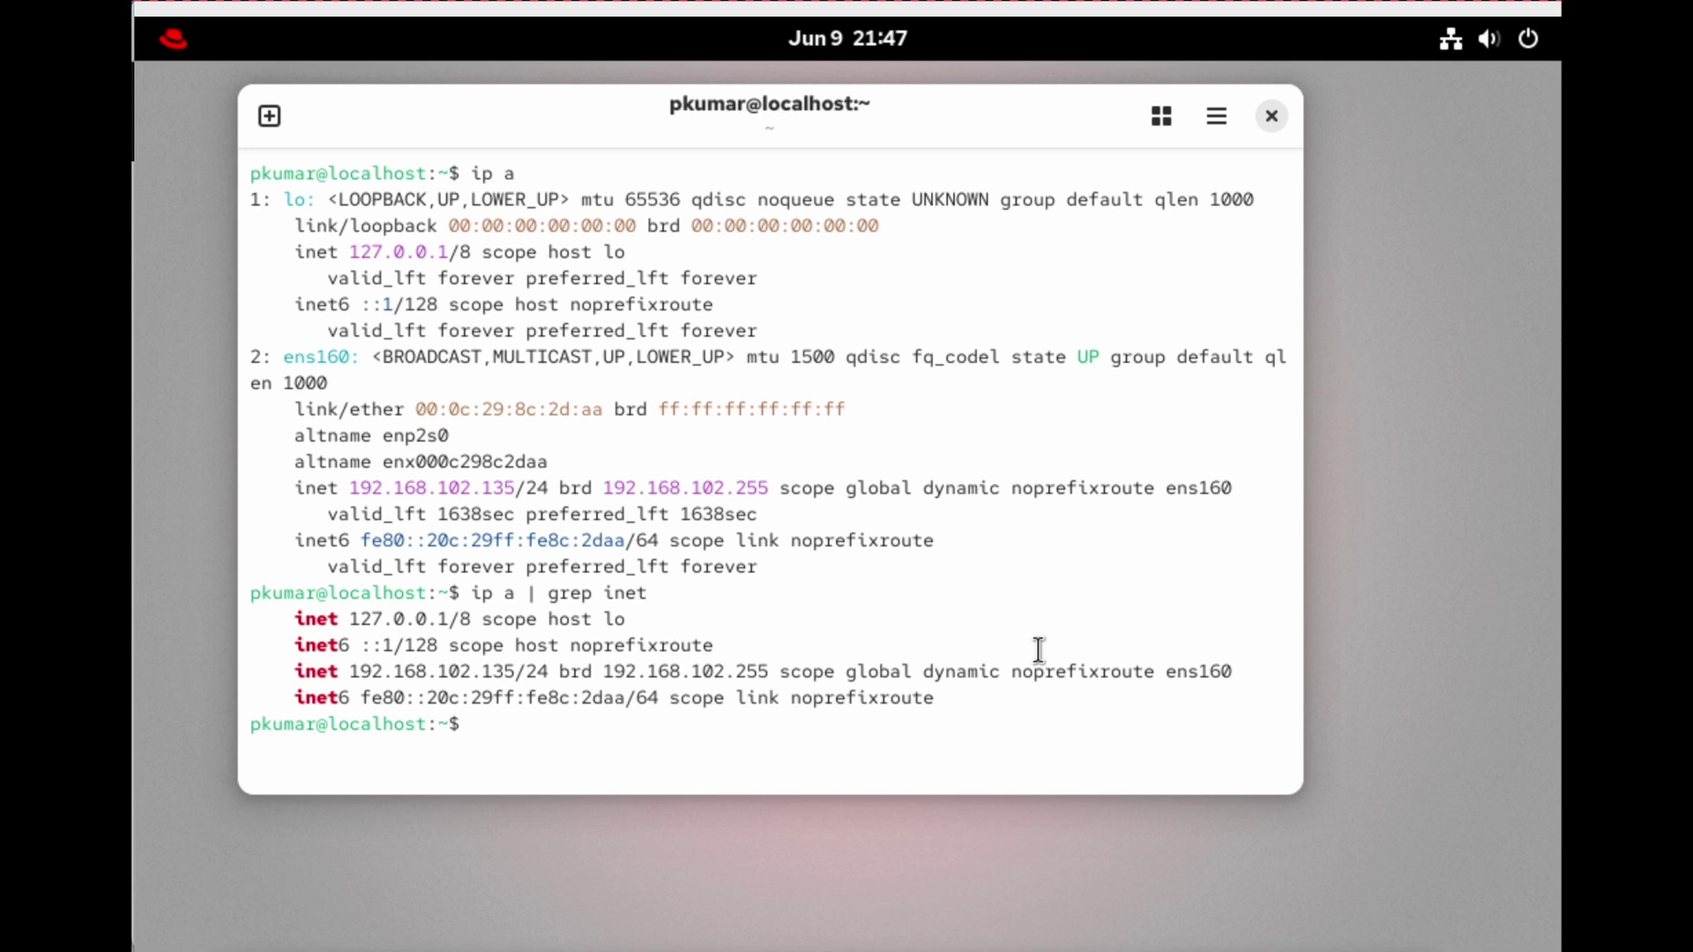
Run hostname, top with per-CPU view, then quit and run 'free -m'.
{"action": "type", "text": "hostname"}
{"action": "key", "text": "Return"}
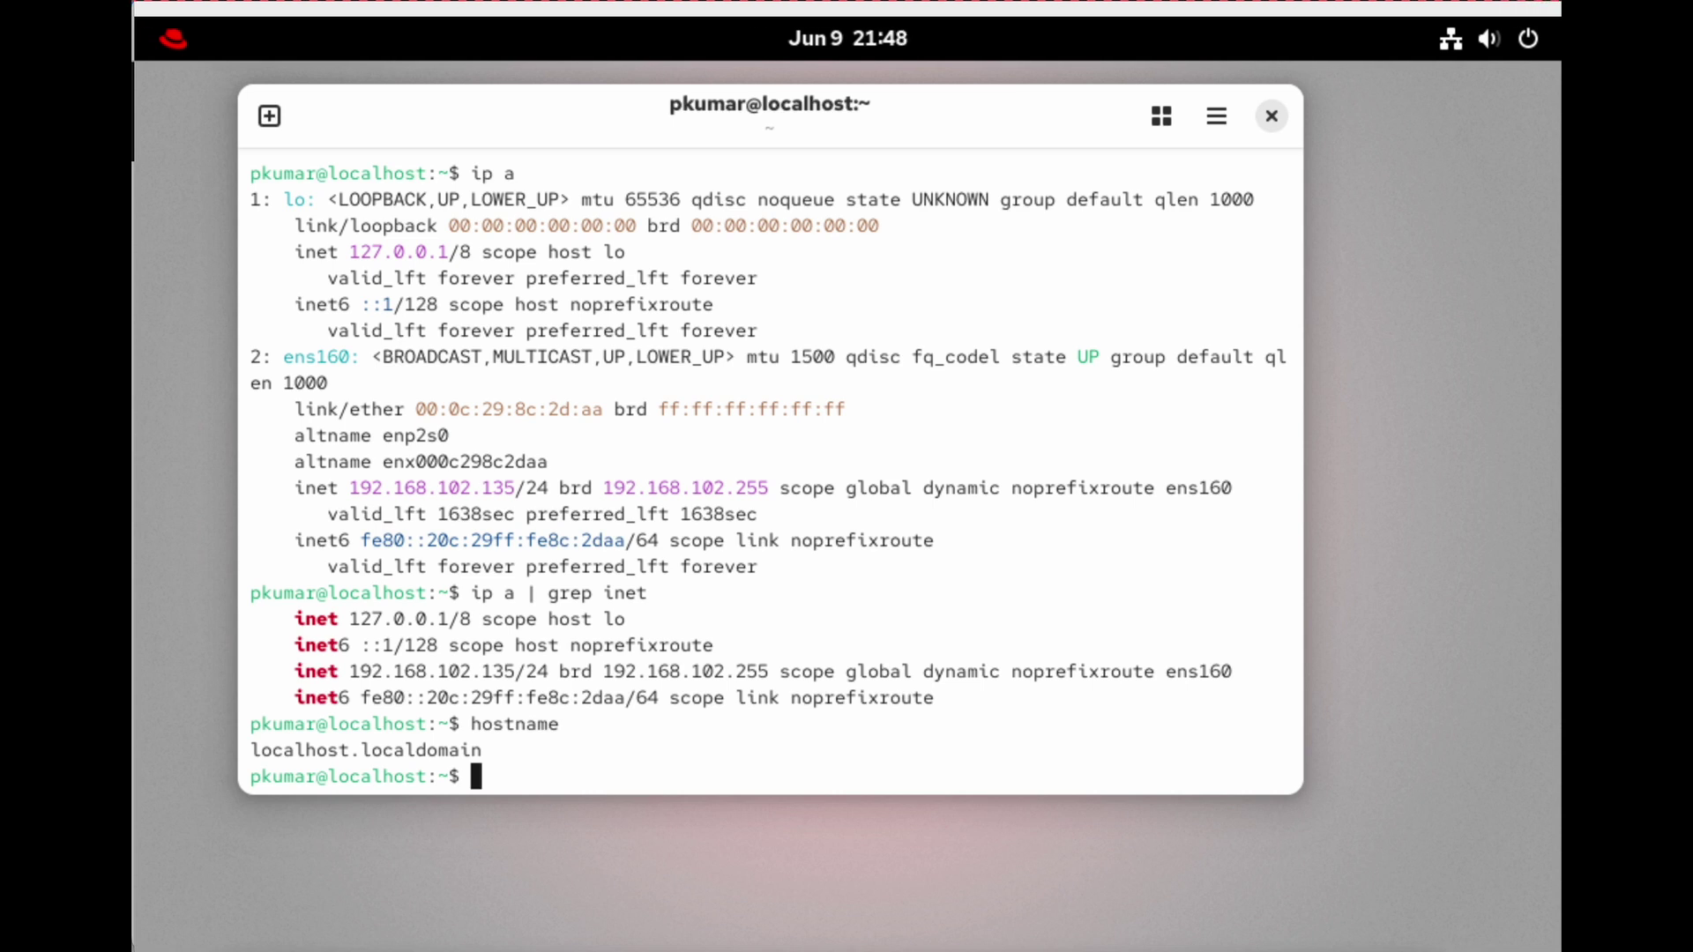
{"action": "type", "text": "toip"}
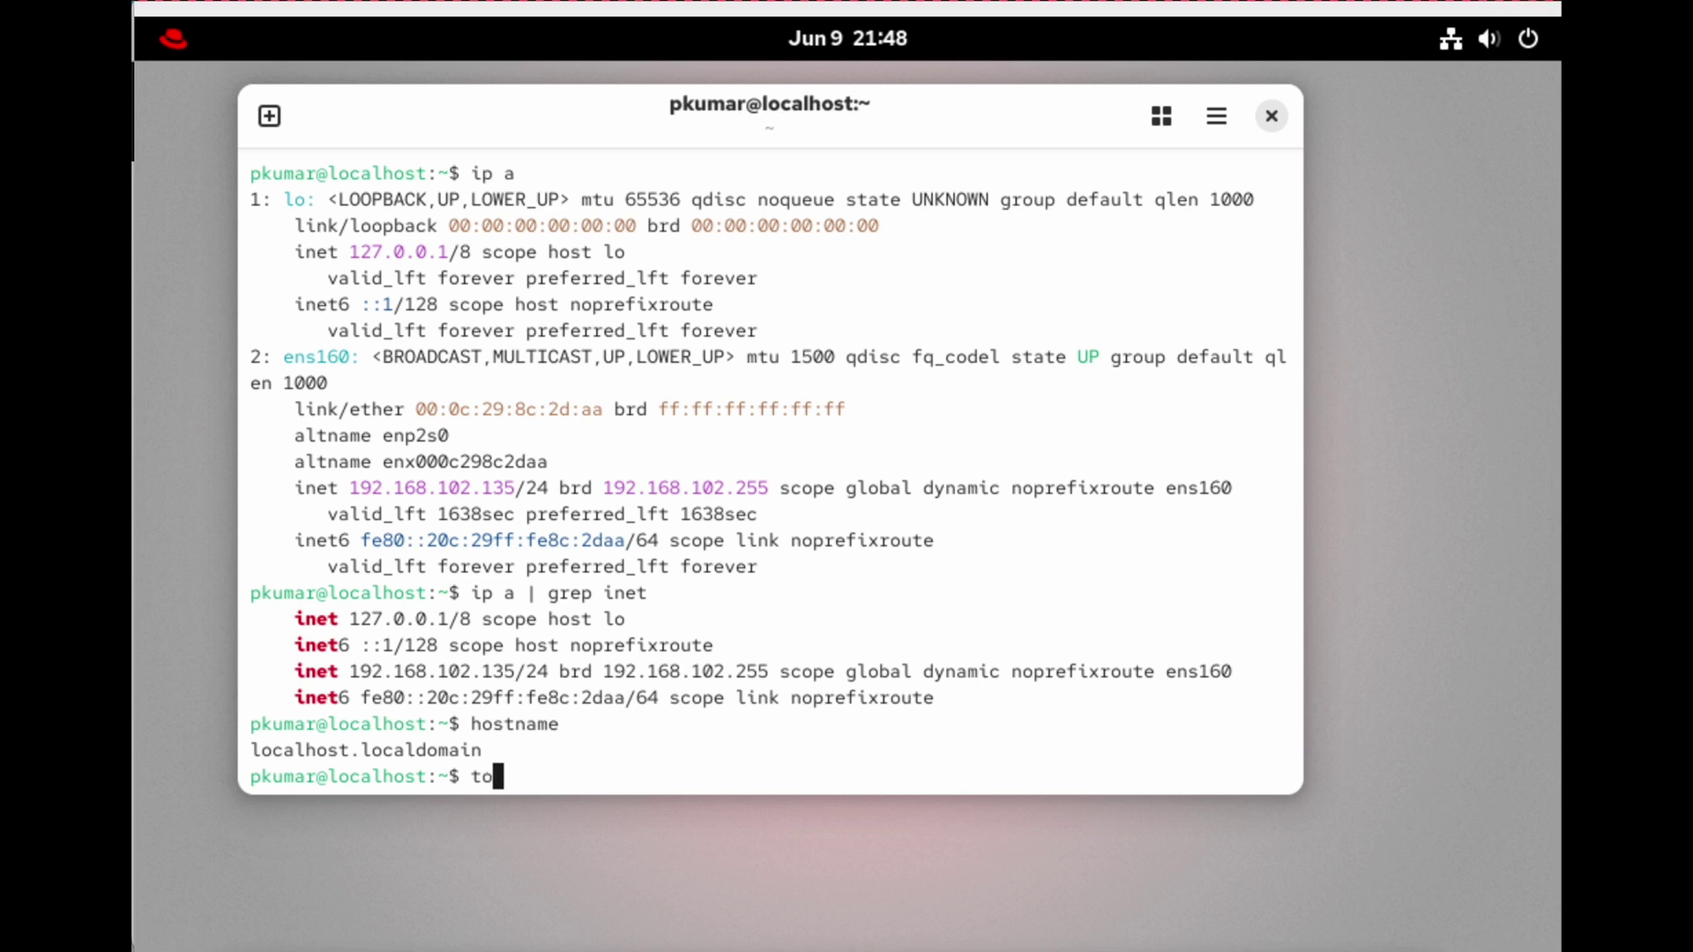
{"action": "key", "text": "BackSpace"}
{"action": "key", "text": "BackSpace"}
{"action": "type", "text": "p"}
{"action": "key", "text": "Return"}
{"action": "key", "text": "1"}
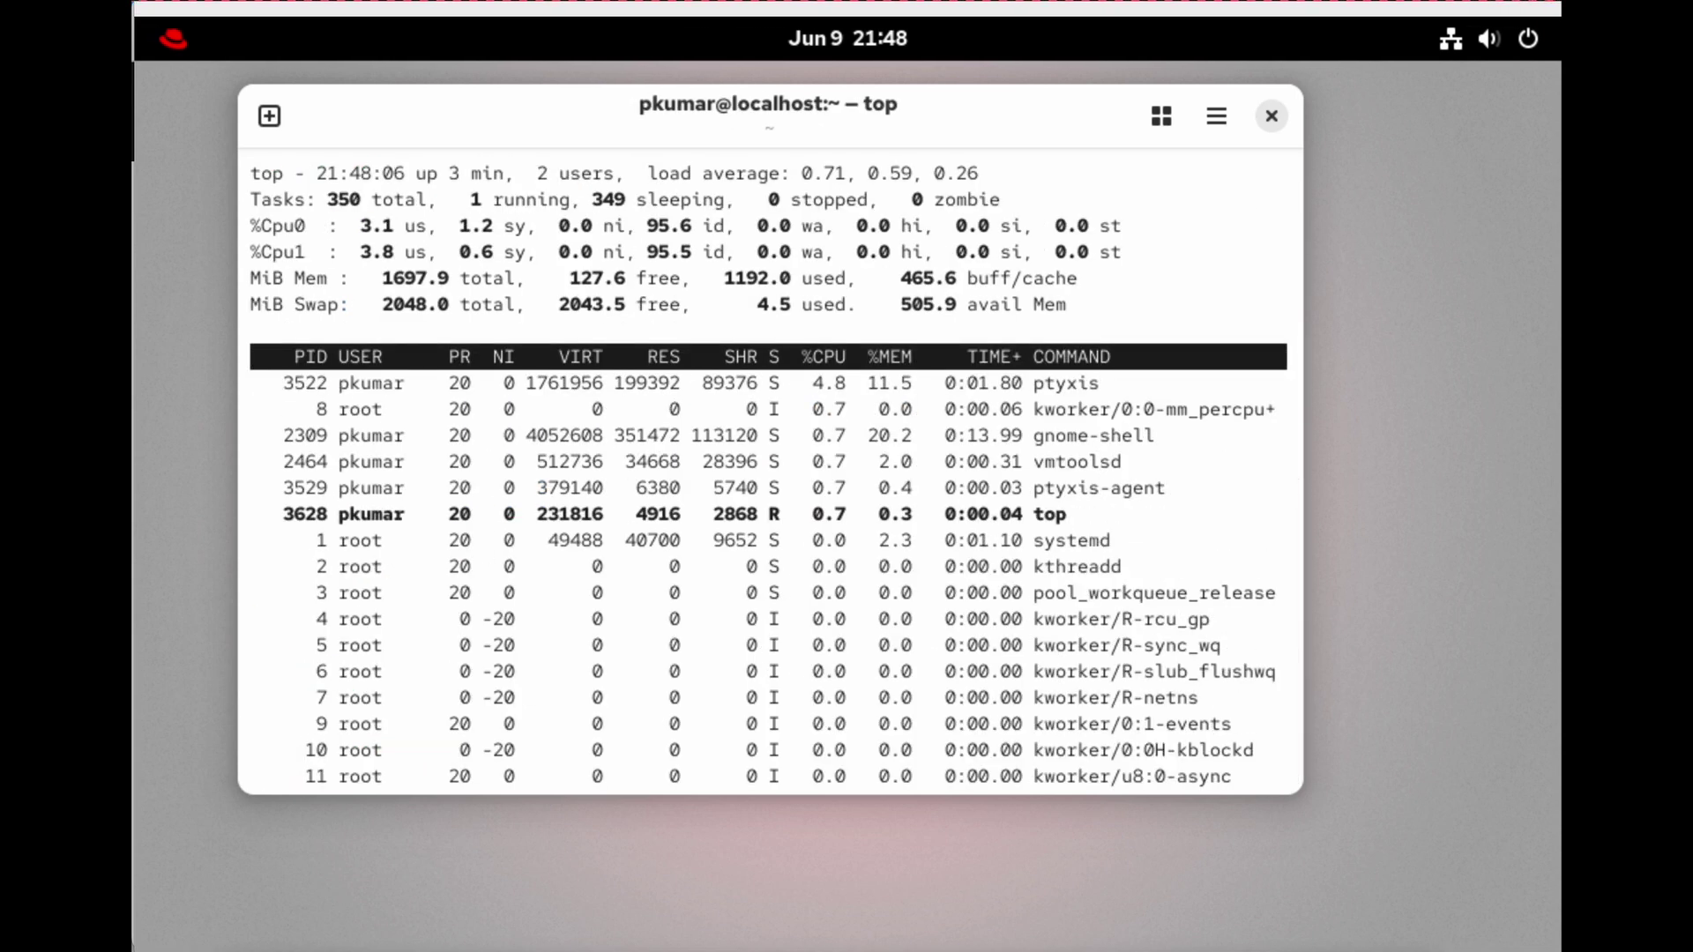
{"action": "type", "text": "q"}
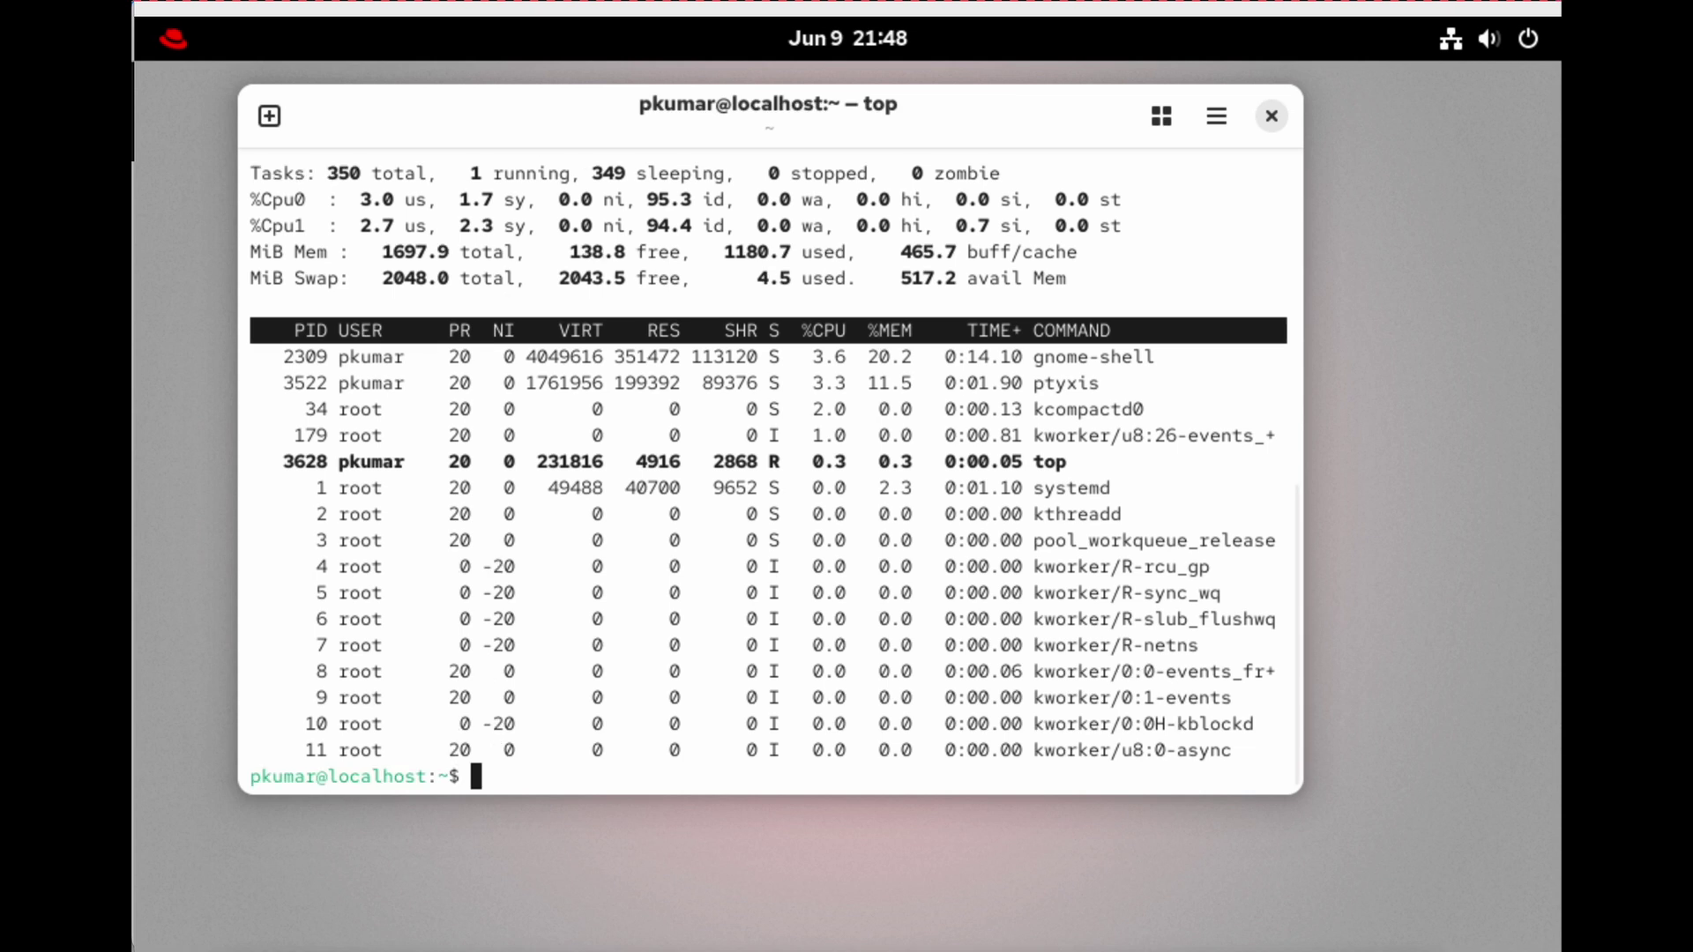
{"action": "type", "text": "free -m"}
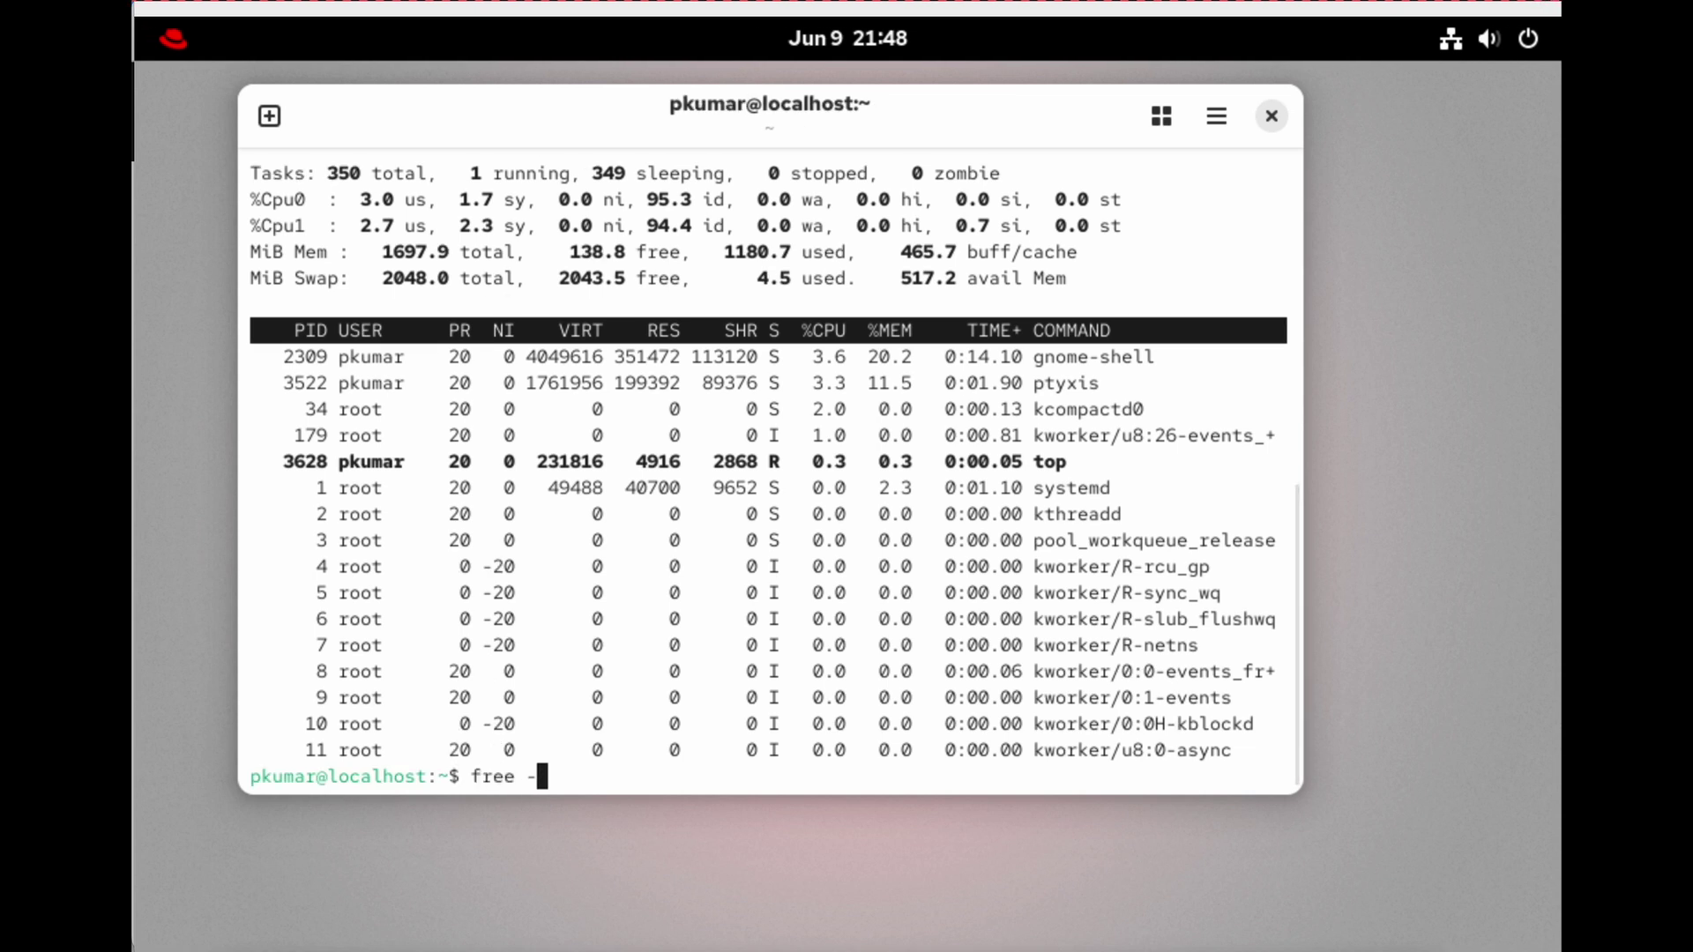
{"action": "key", "text": "Return"}
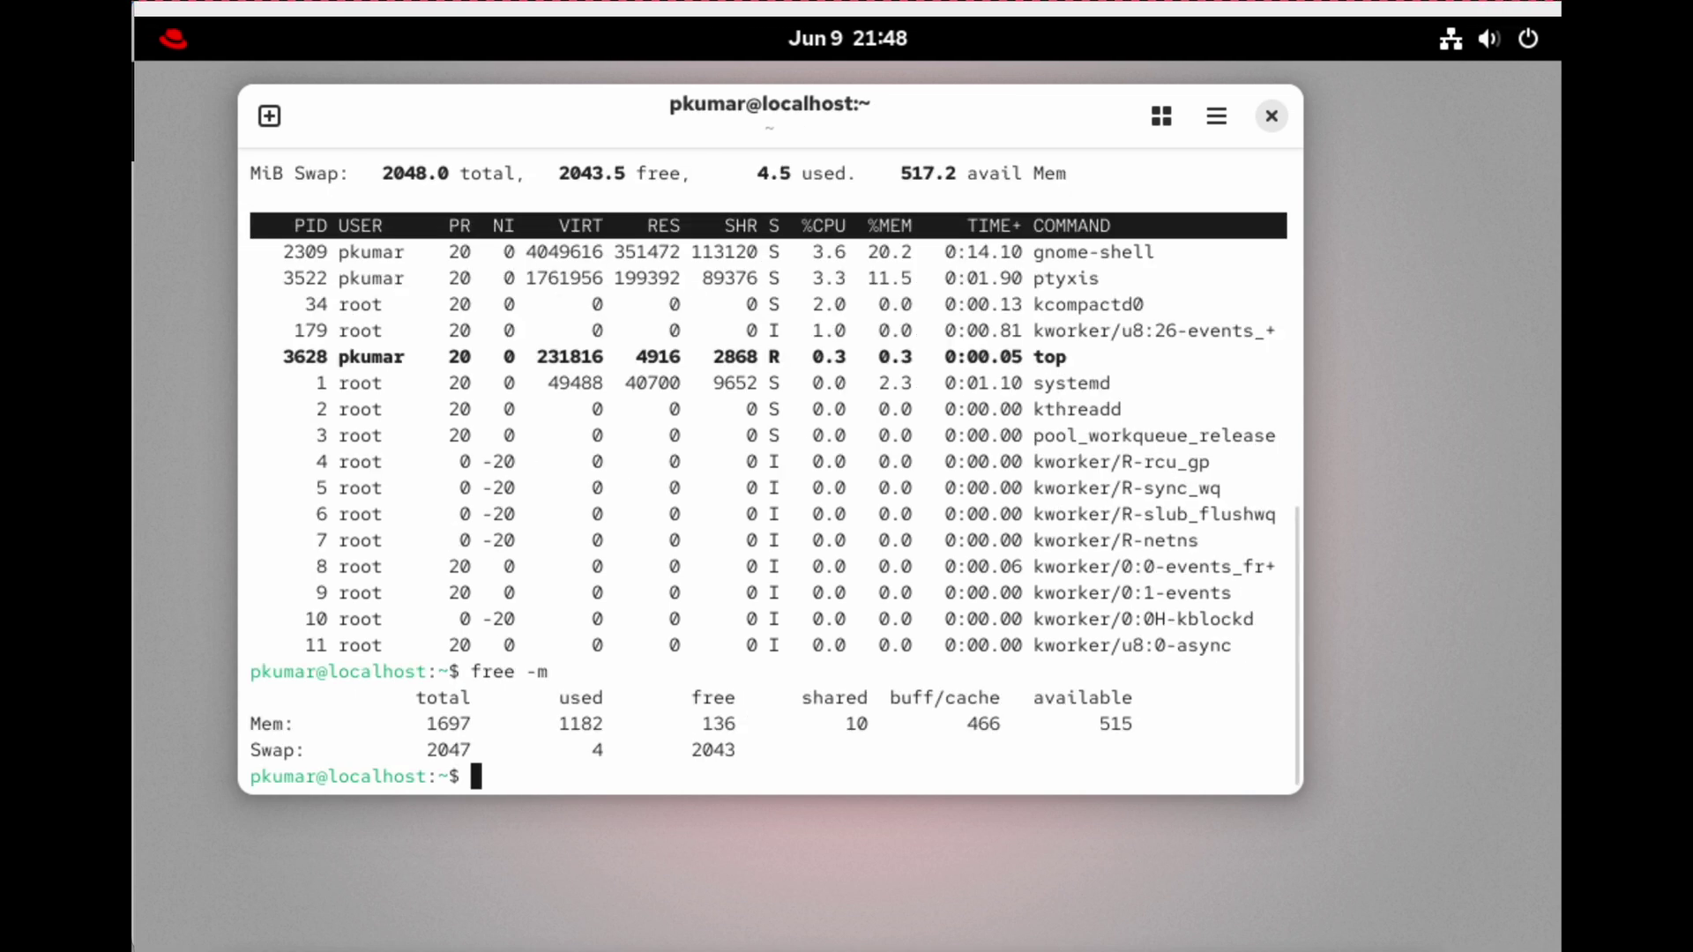